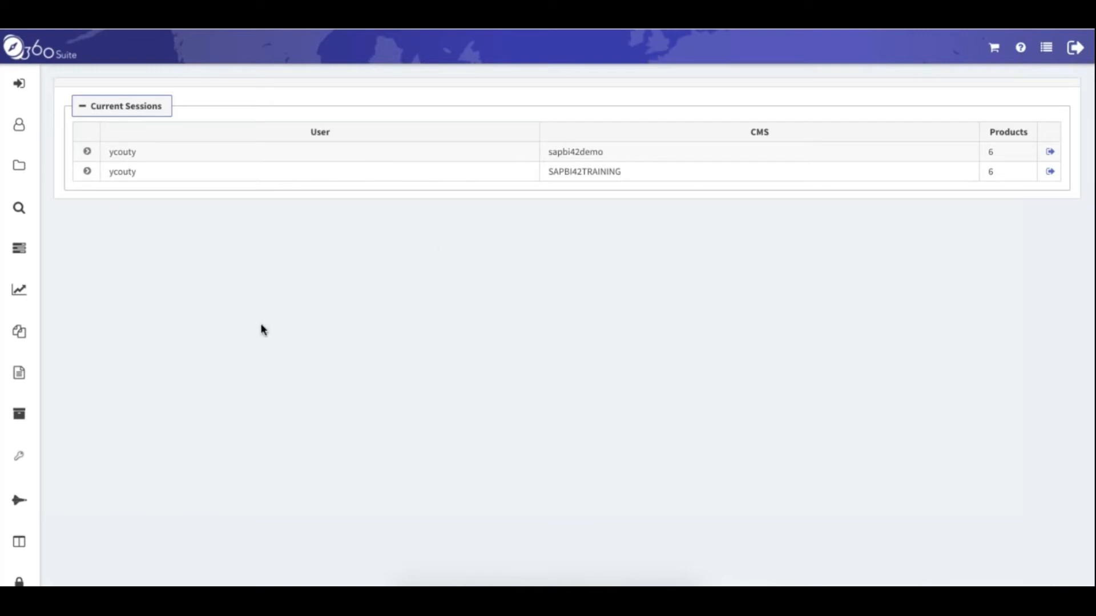
Open Backup Tasks from the Tasks flyout; it shows no pending and 13 finished tasks
mouse_move(22, 254)
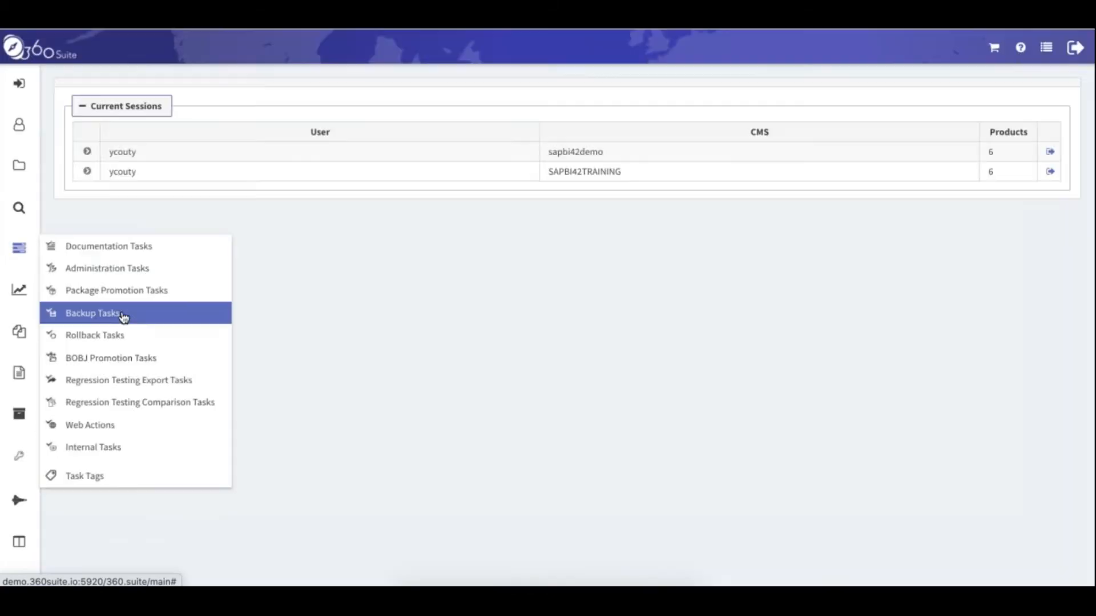
click(122, 314)
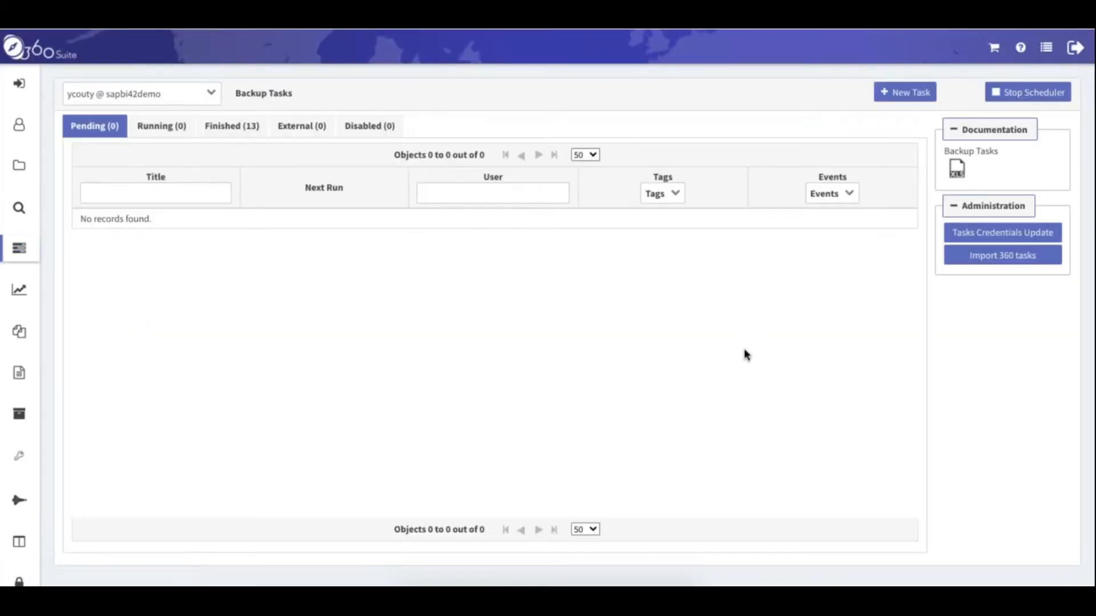
Create a new backup task titled 'Daily backup Prod' on the sapbi42demo session
click(909, 97)
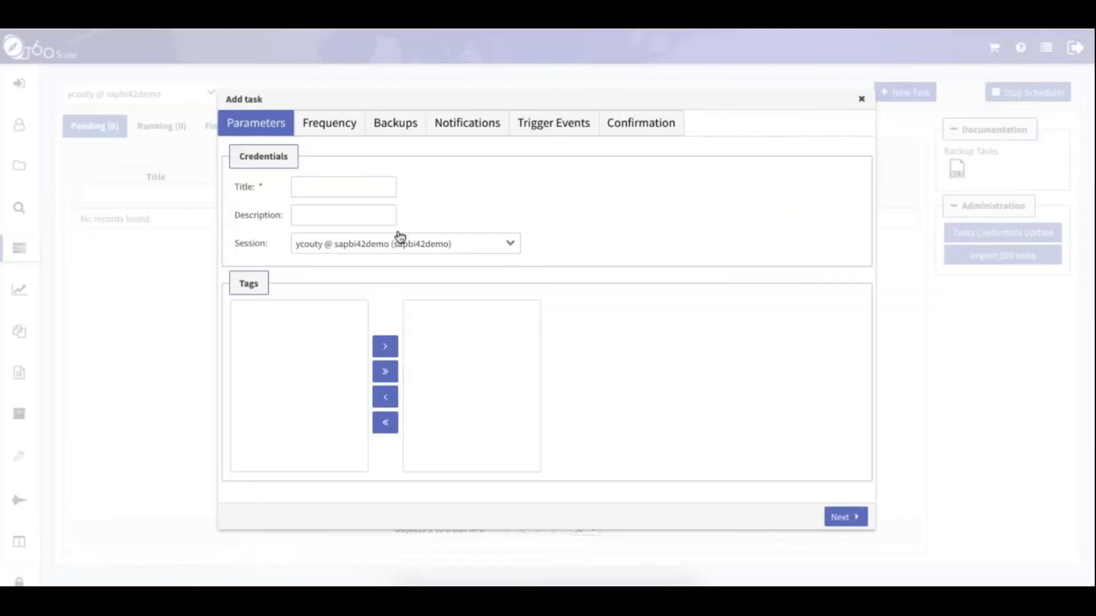
click(362, 185)
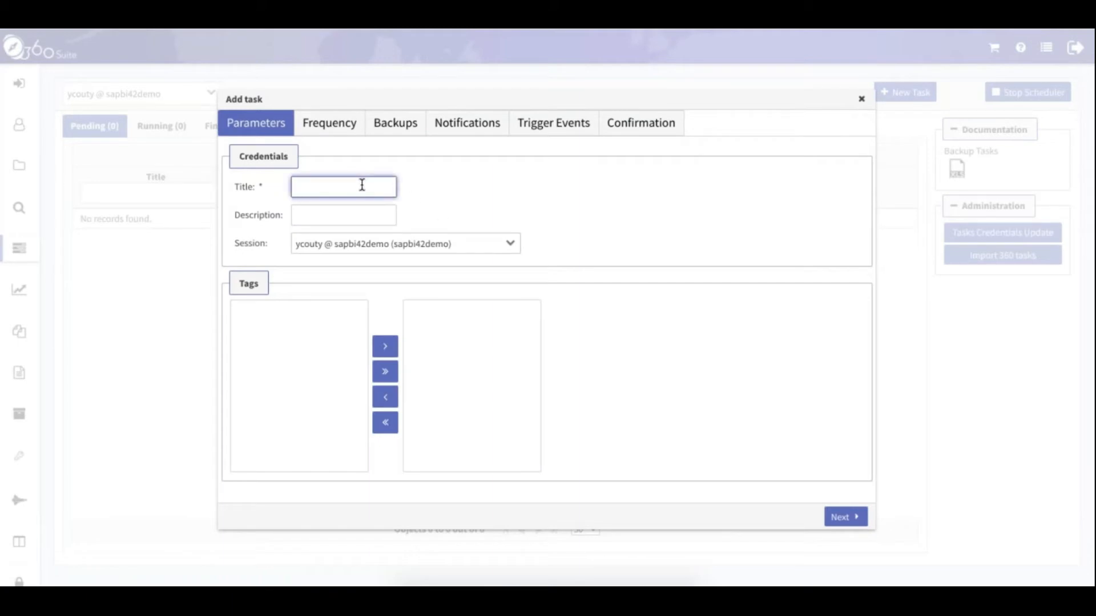
text(Daily backup Prod)
click(513, 246)
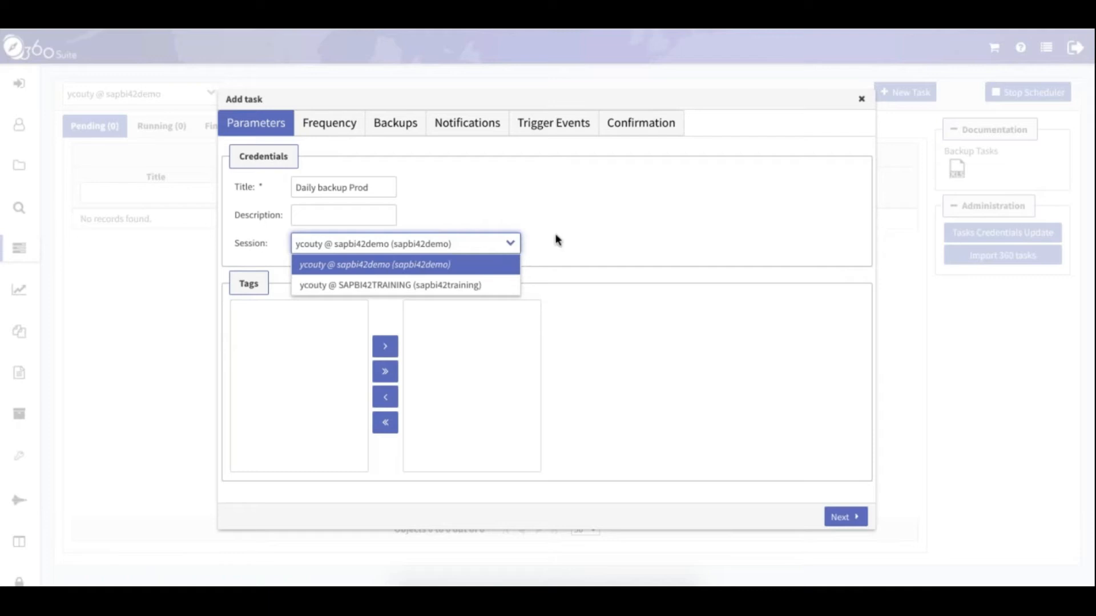
click(592, 238)
click(839, 518)
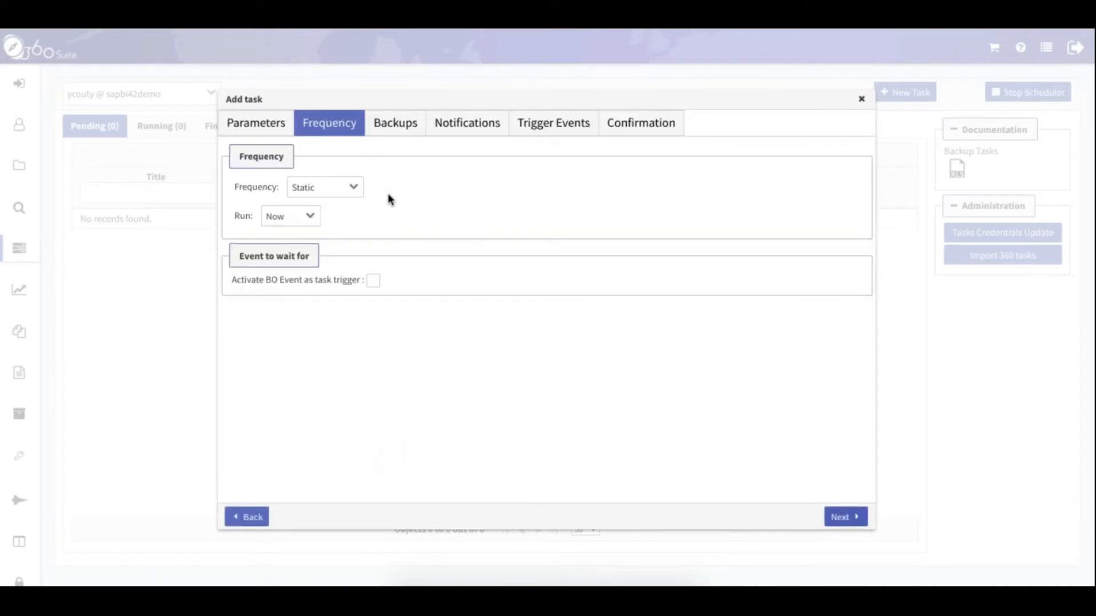
Try the Recurring, External and Calendar frequency types, then settle on Recurring
click(354, 189)
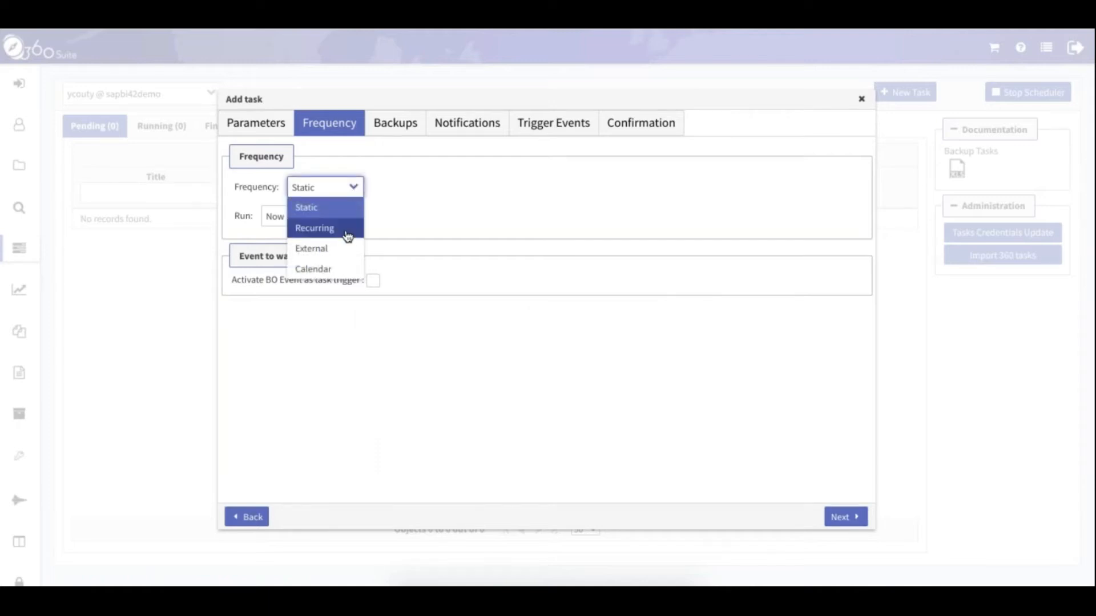
click(348, 234)
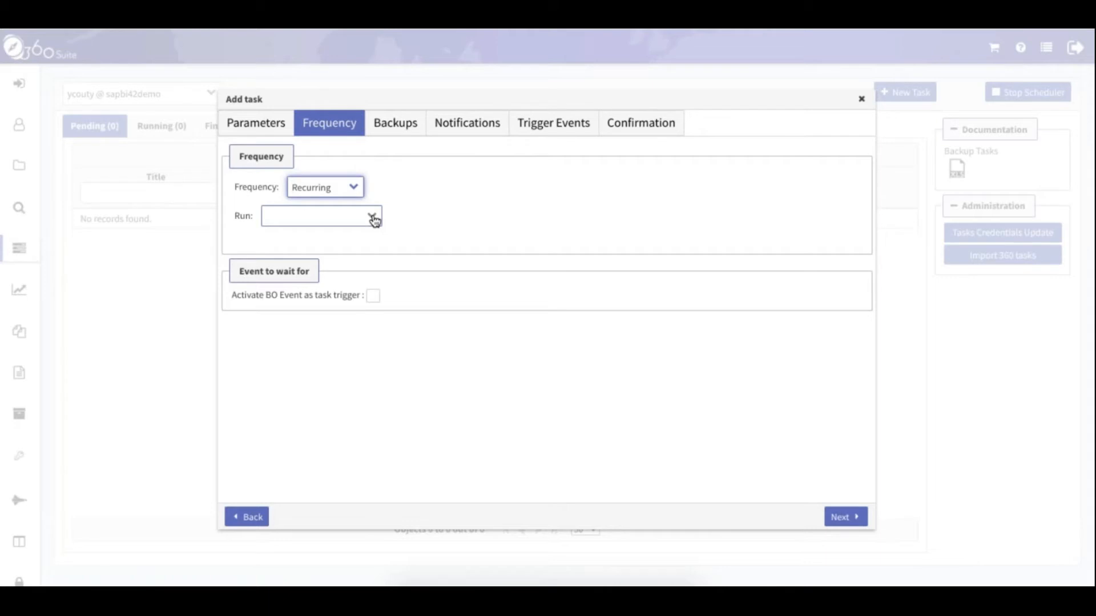
click(356, 188)
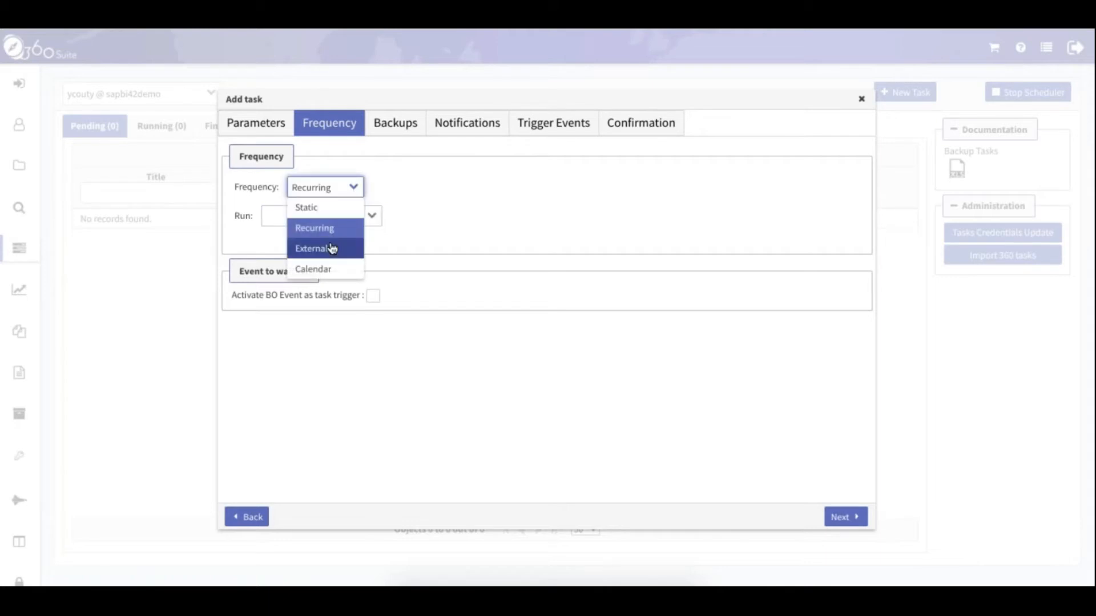
click(331, 249)
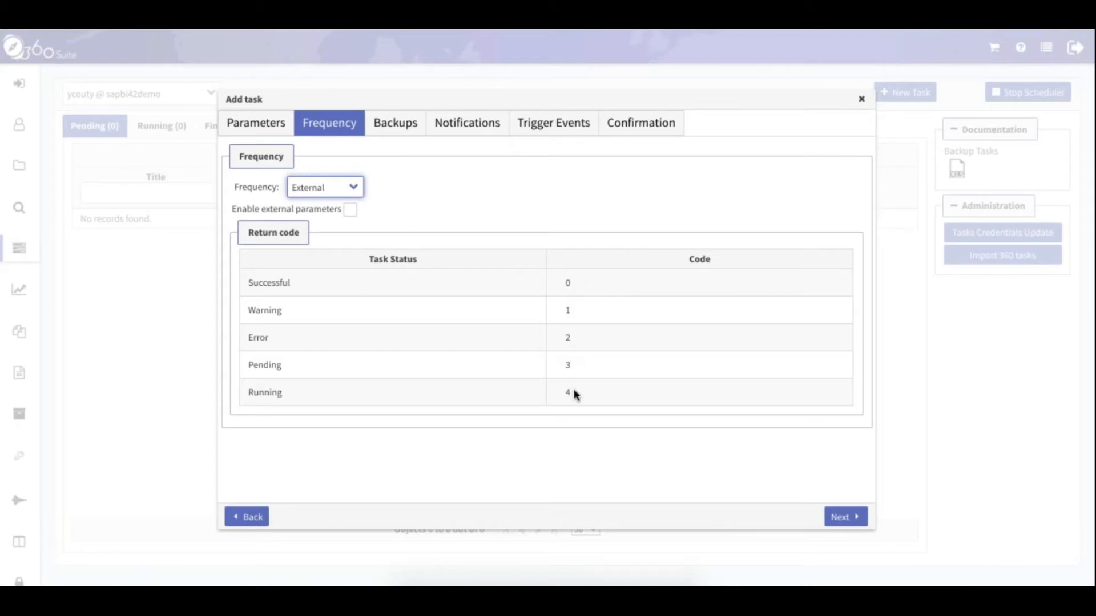
click(356, 190)
click(338, 271)
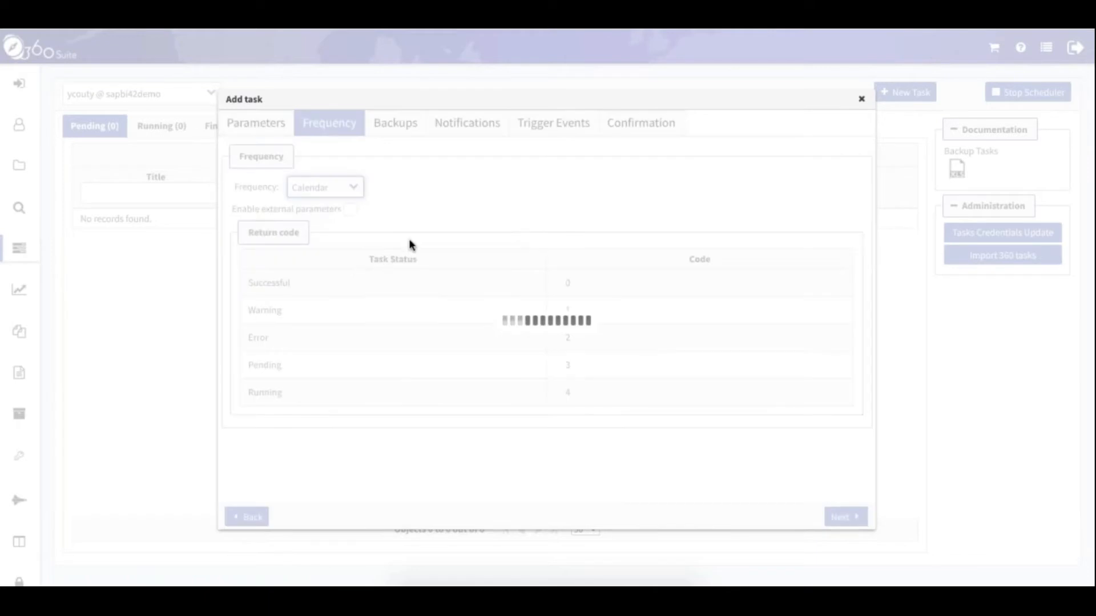
click(439, 215)
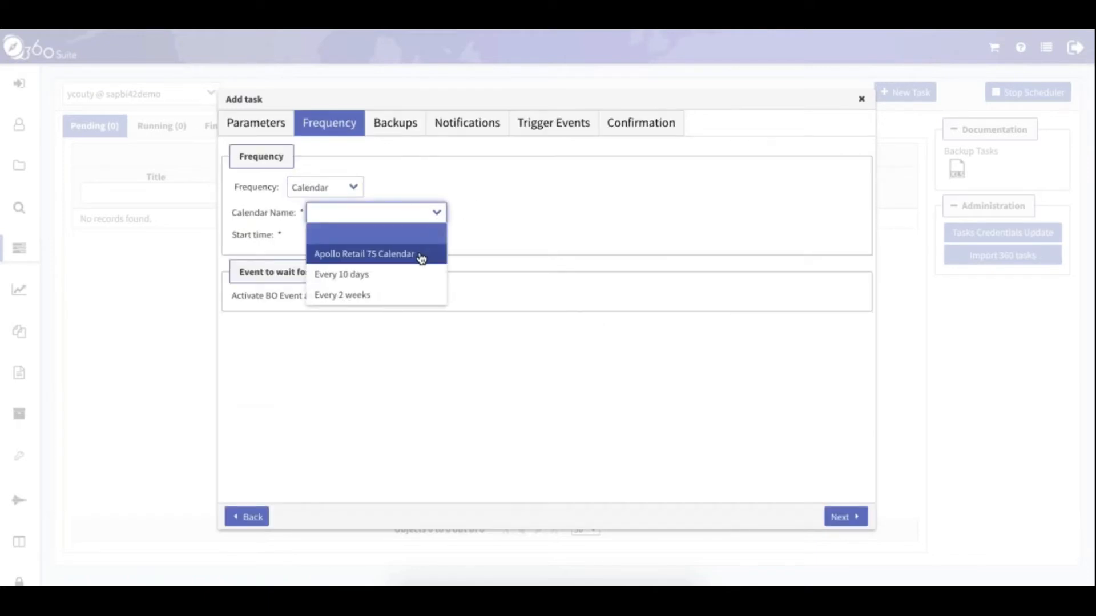
click(473, 204)
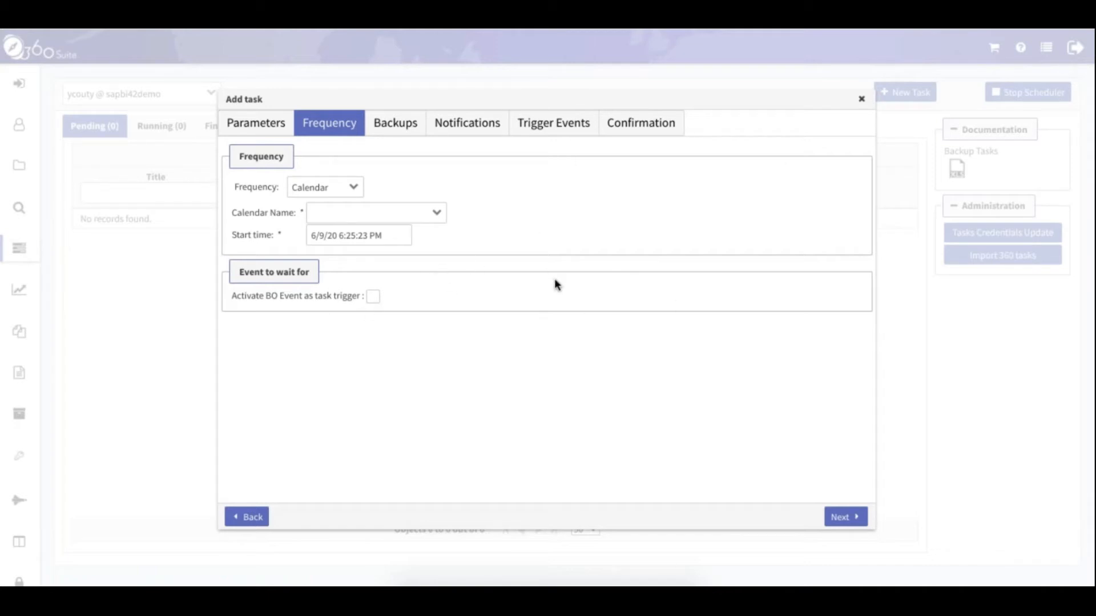
click(355, 189)
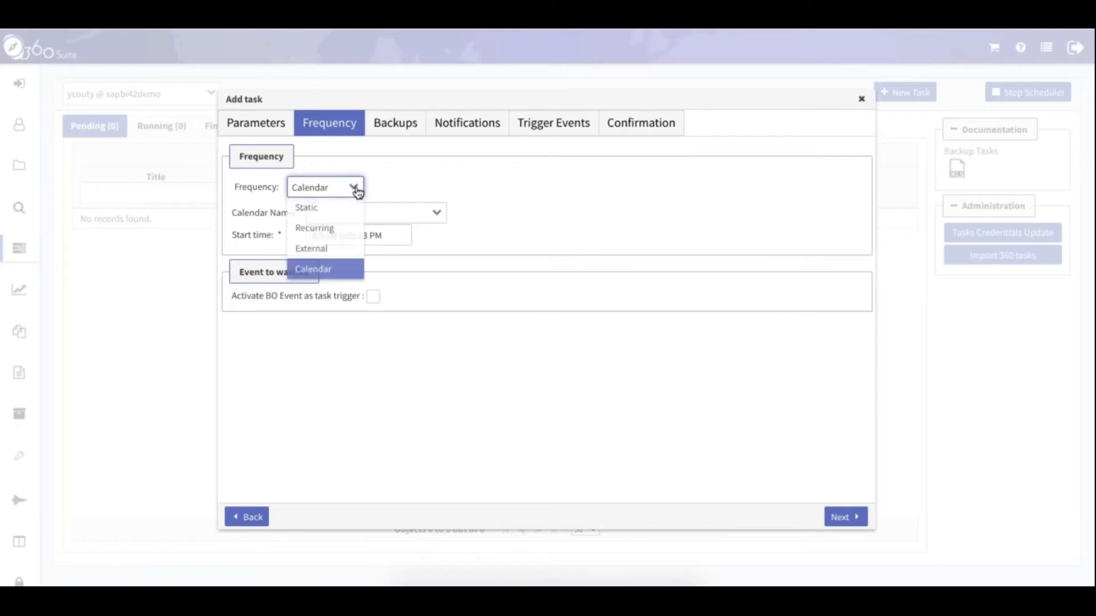
click(337, 228)
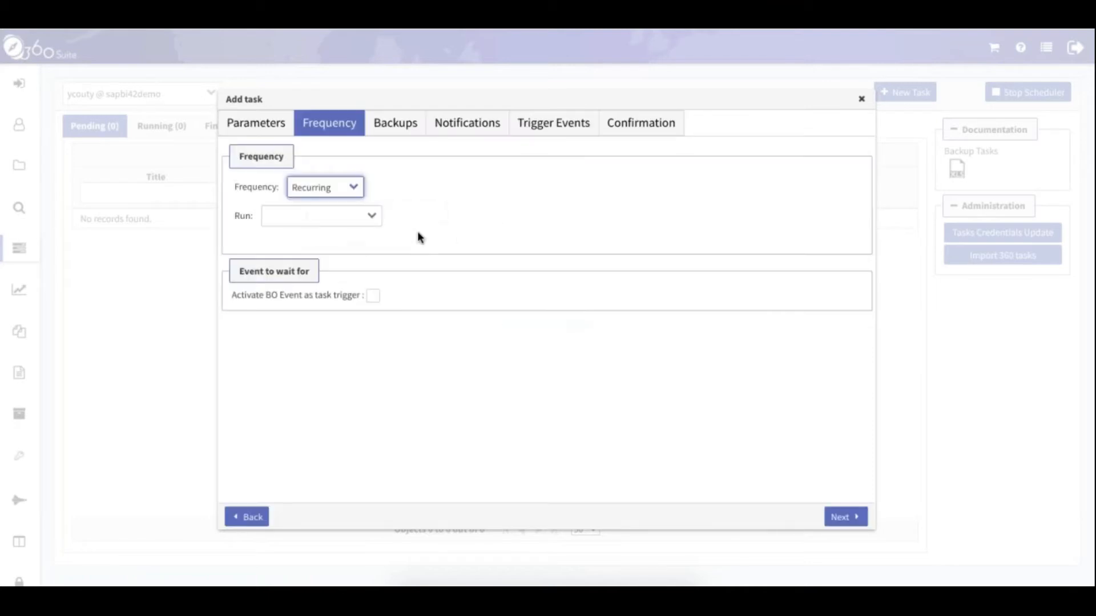
Repeat the task every 1 day, starting 6/9/20 at 11:59:59 PM
click(372, 217)
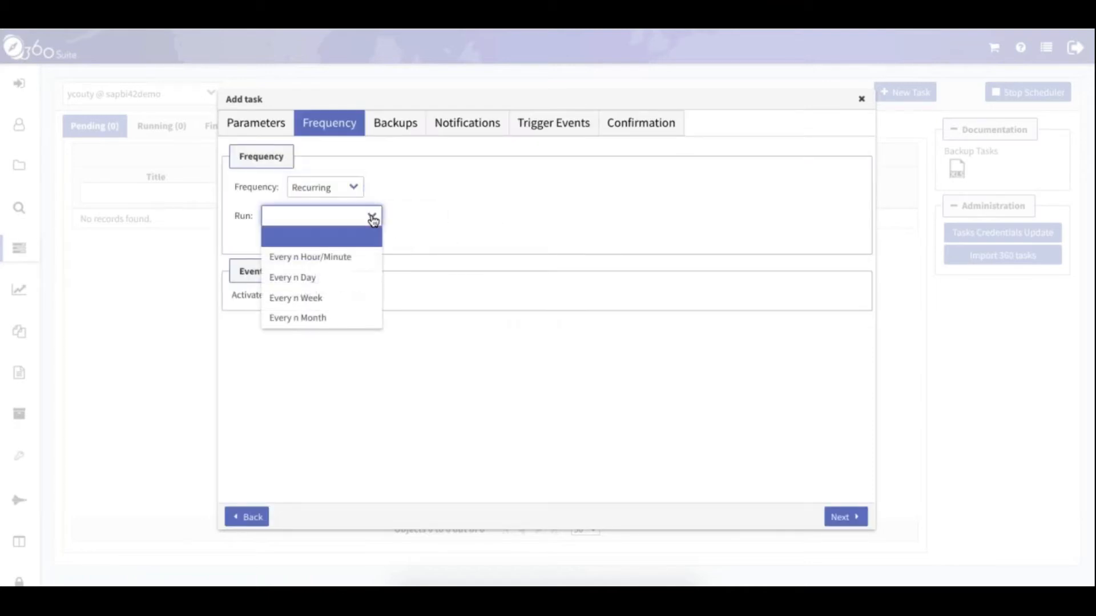
click(348, 277)
click(355, 254)
click(554, 246)
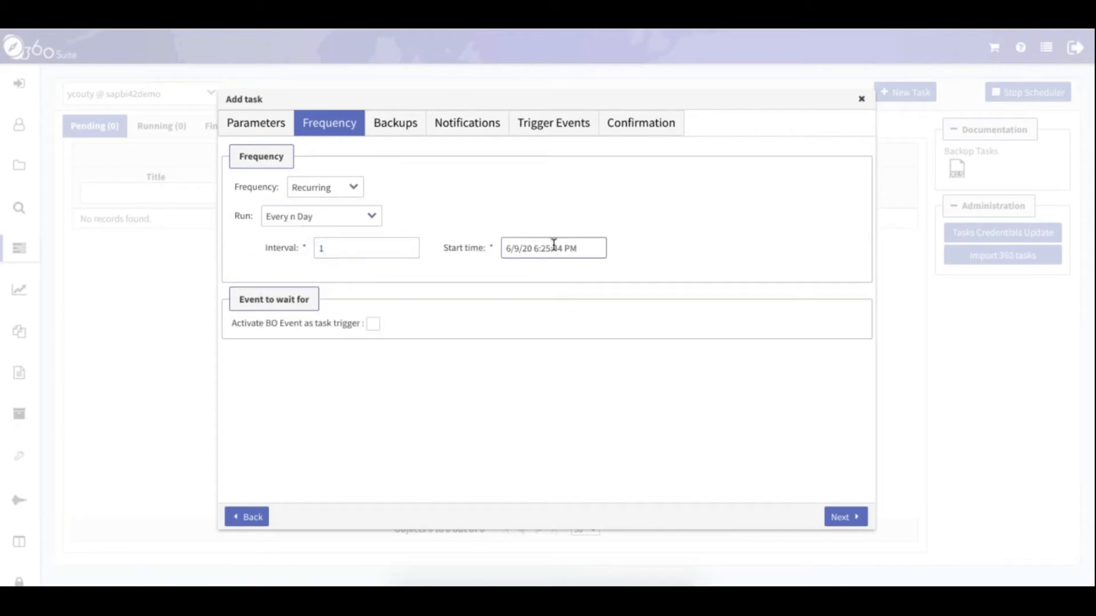
drag(654, 440, 673, 473)
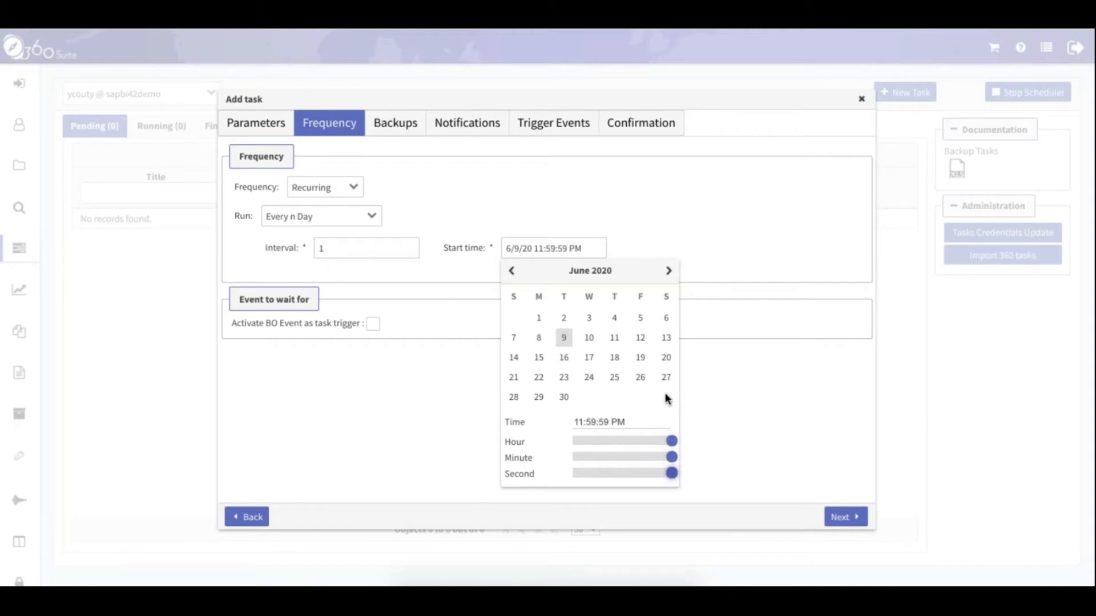
click(769, 440)
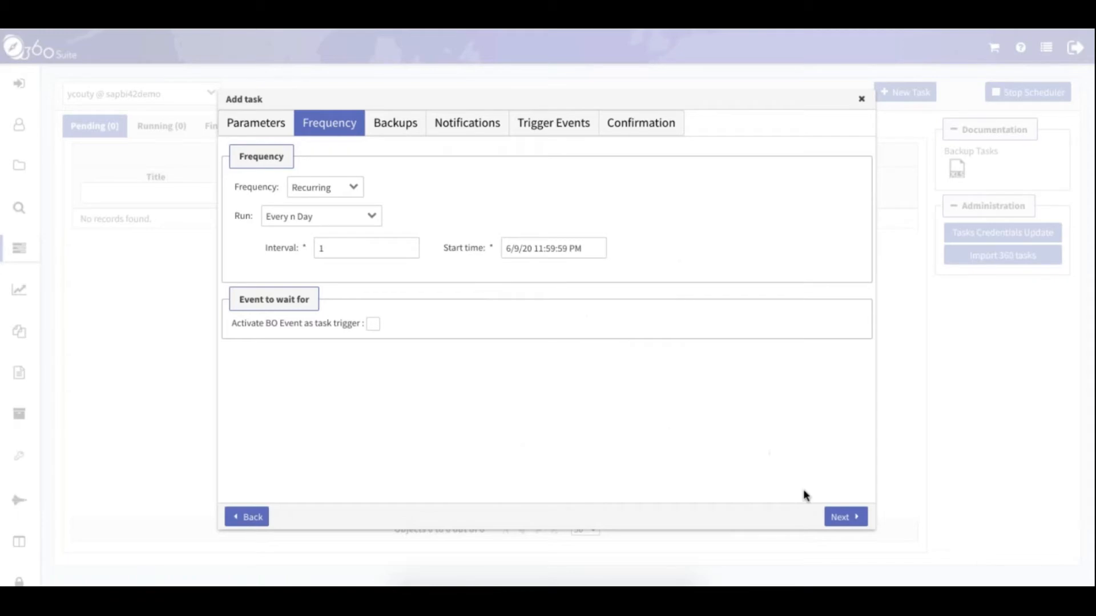
click(843, 518)
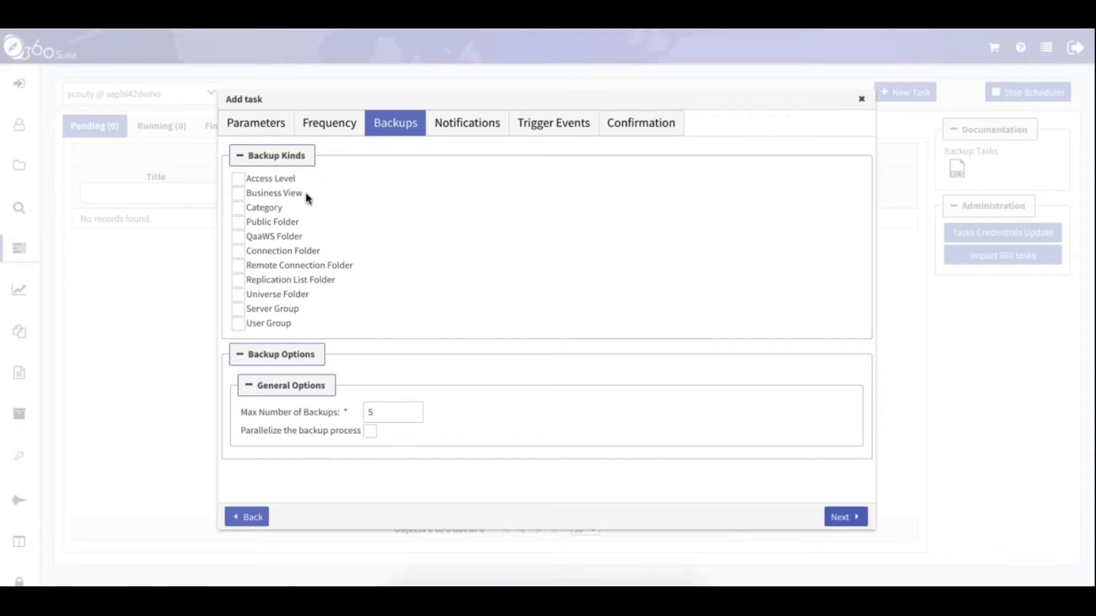
Tick Access Level, Public, Connection and Universe Folder, User Group and Server Group; keep Max Backups at 5
click(238, 179)
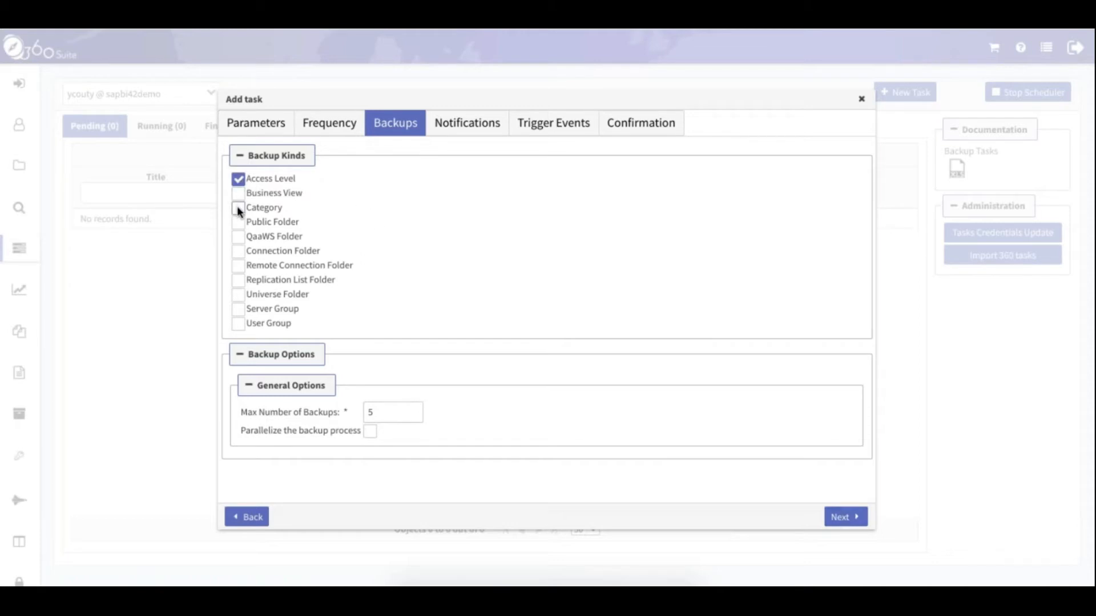
click(238, 222)
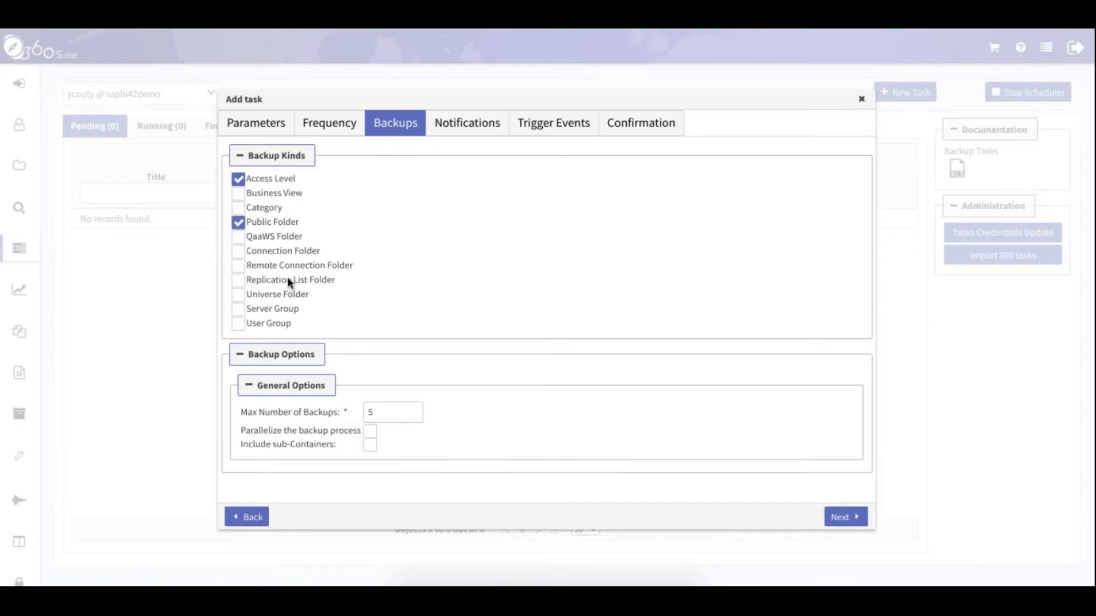
click(237, 252)
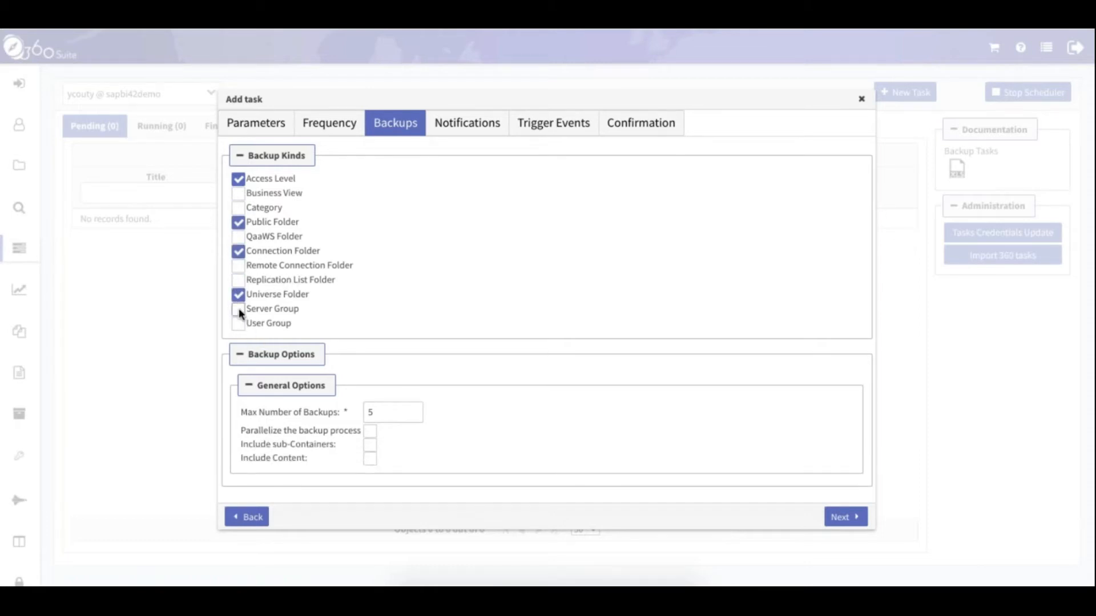
click(238, 323)
drag(253, 310, 301, 310)
click(471, 284)
click(376, 413)
drag(377, 415, 366, 414)
click(514, 419)
Enable Parallelize and include object content in the backup
click(369, 430)
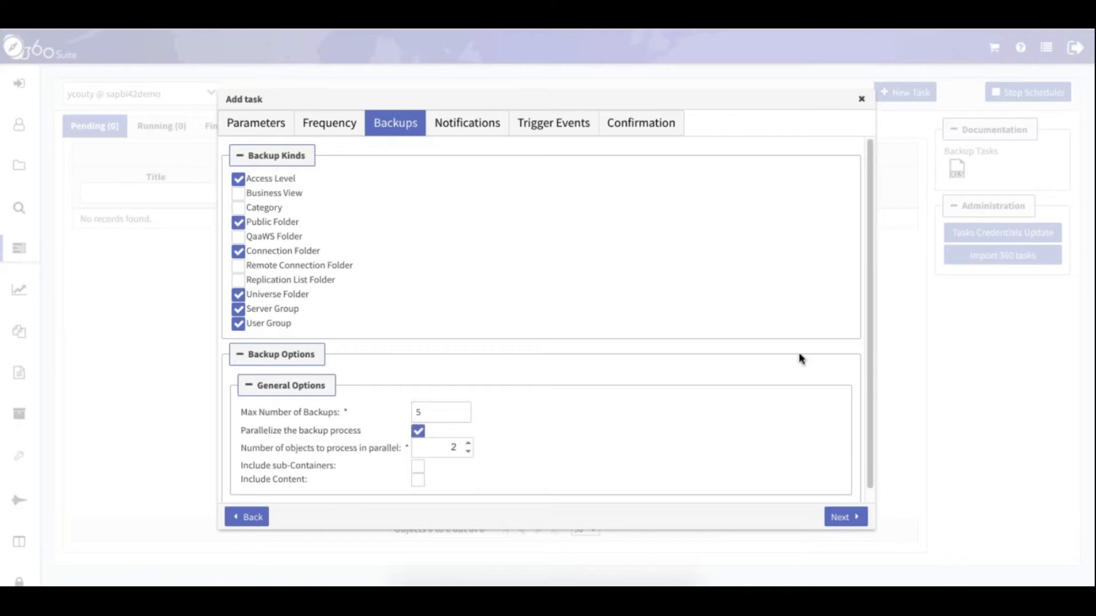
scroll(811, 357, down, 1)
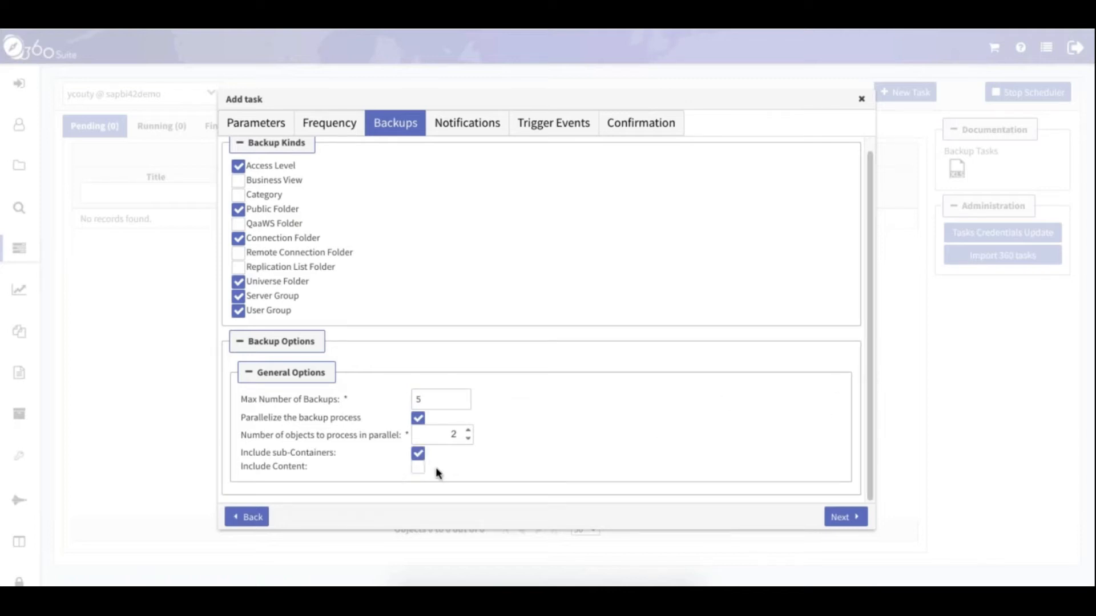
click(417, 468)
scroll(870, 320, down, 1)
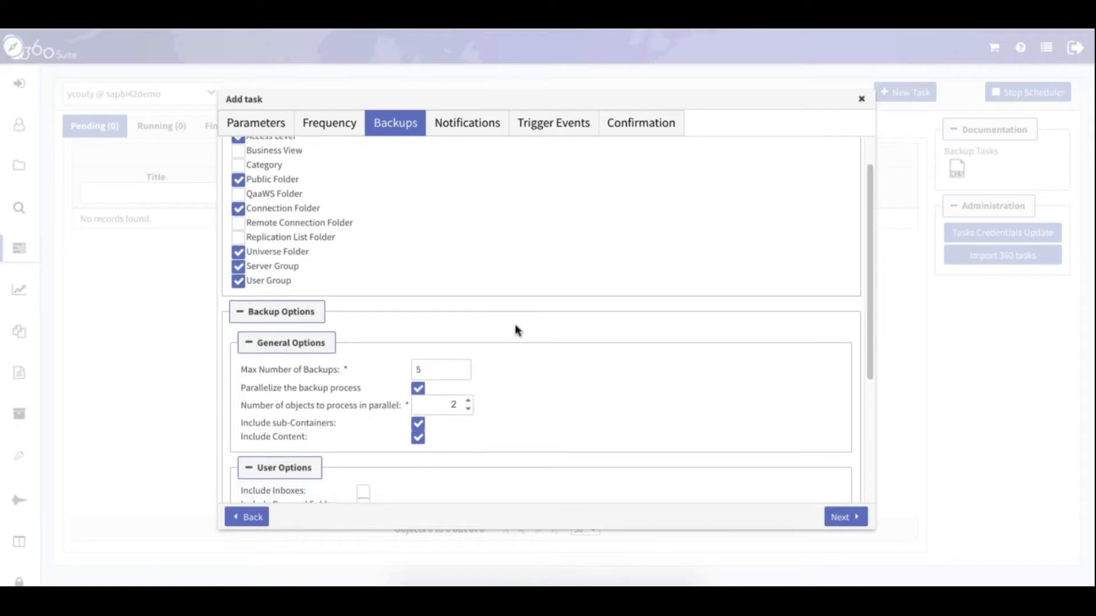
drag(867, 259, 882, 379)
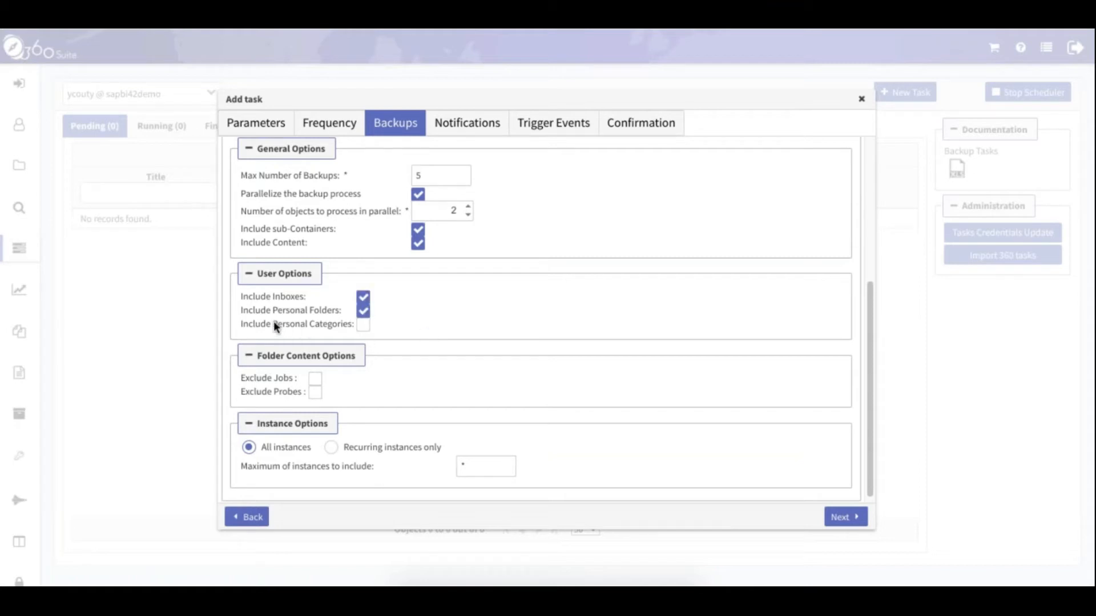
drag(274, 322, 344, 330)
click(506, 316)
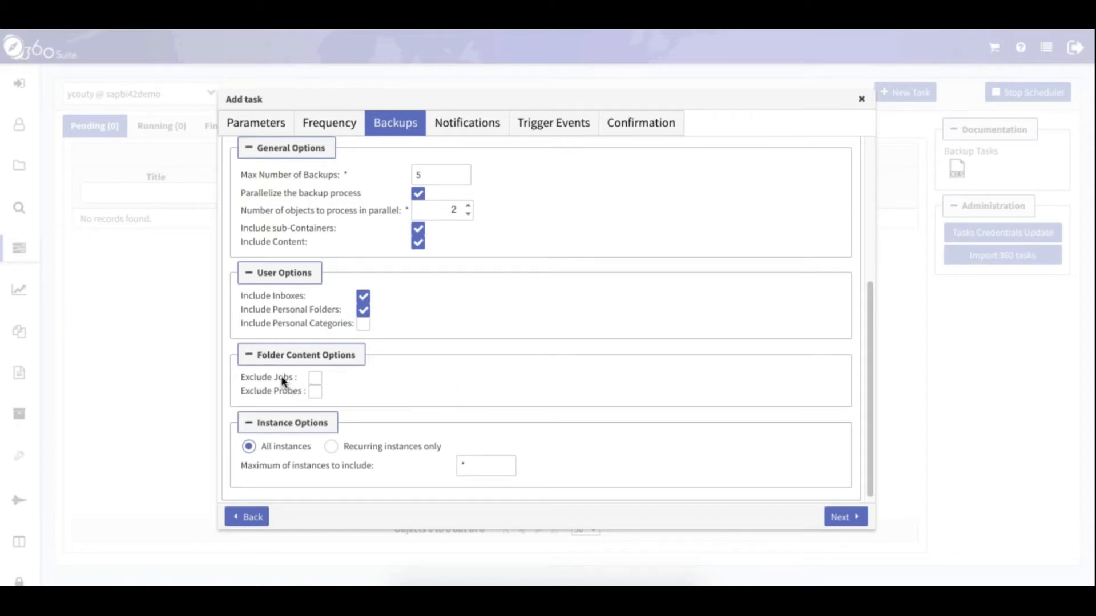
Exclude jobs and set Maximum of instances to 10
click(315, 378)
scroll(330, 388, down, 1)
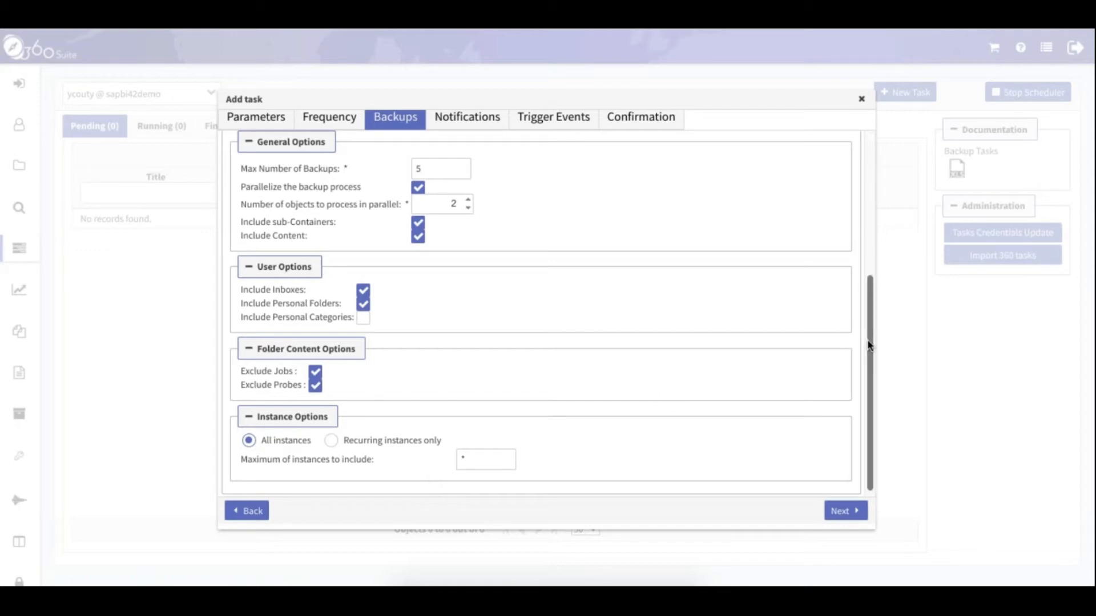
scroll(868, 343, down, 1)
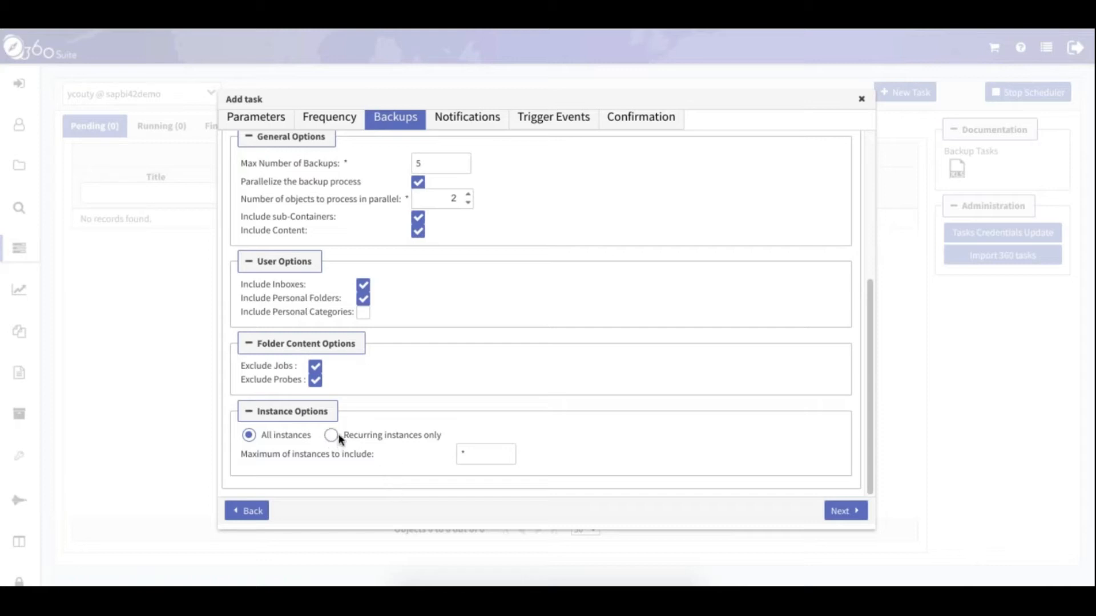
click(463, 454)
text(10)
Keep the 10-instance limit and add an Email notification to the recipient's address
click(609, 412)
click(844, 513)
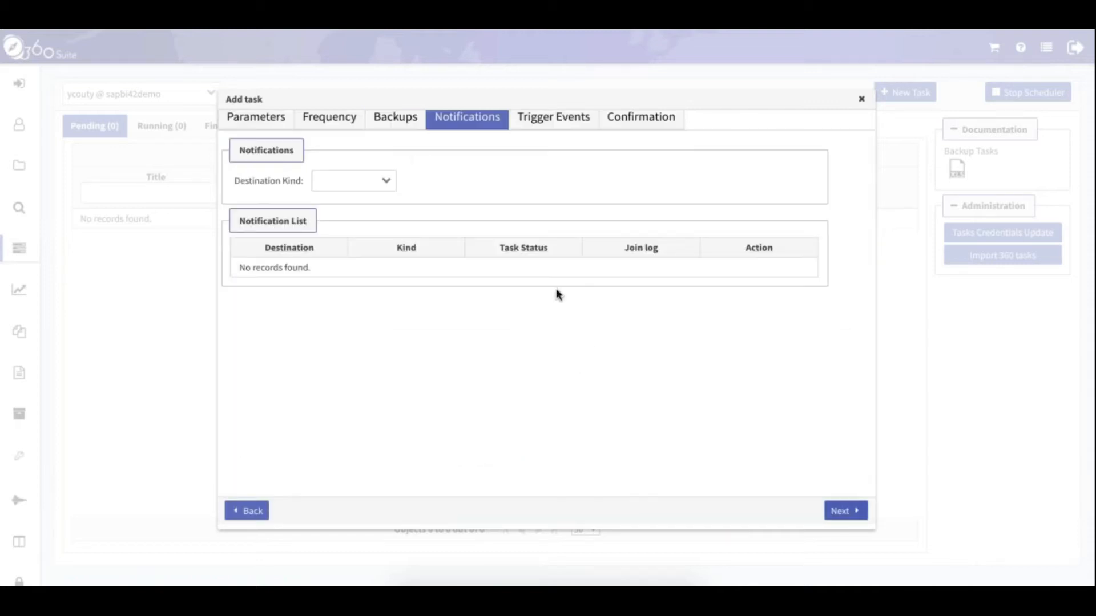
click(391, 186)
click(365, 222)
click(367, 237)
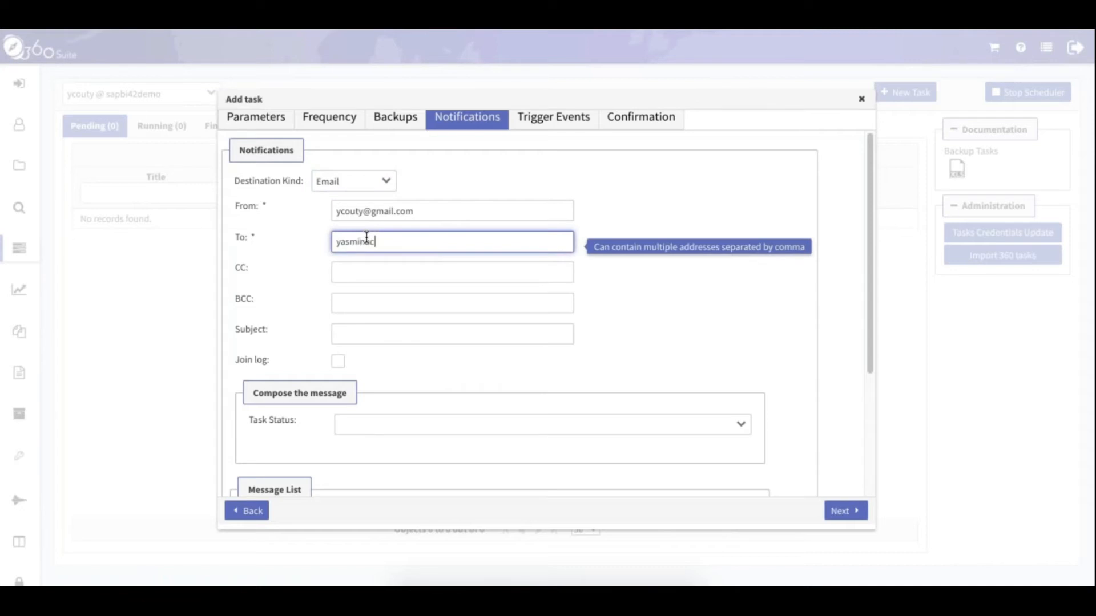
Set the email subject to '%S %SN'
click(372, 334)
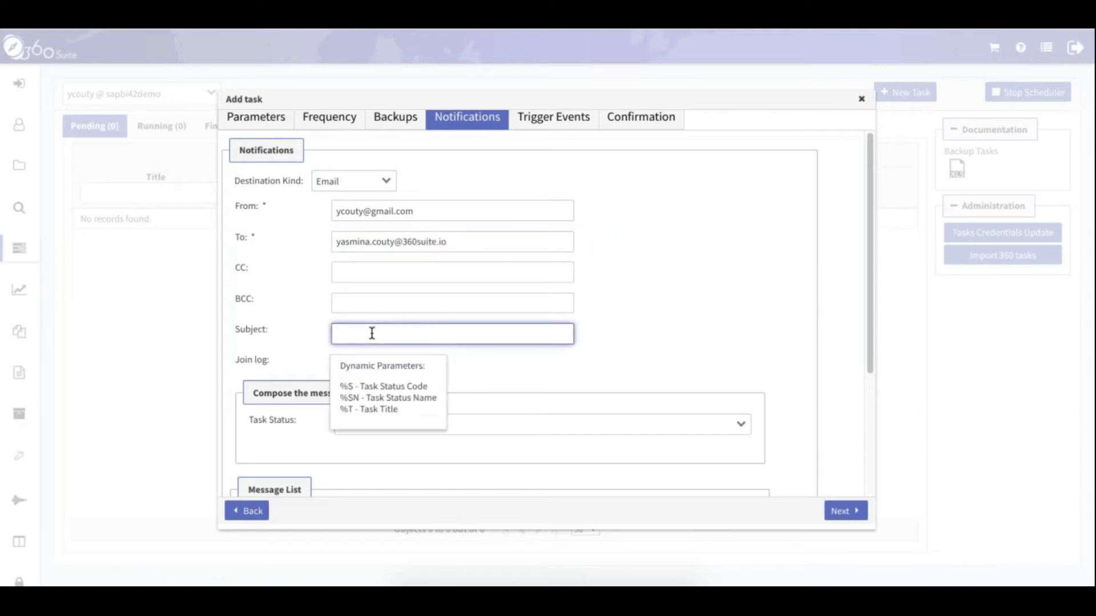
text(%S %SN)
click(670, 308)
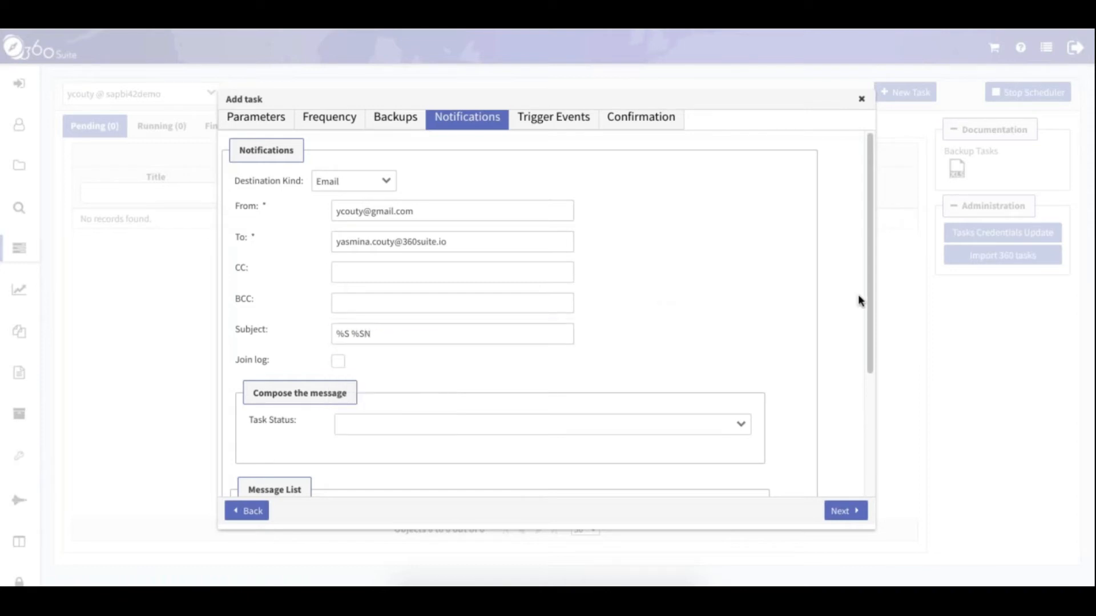
scroll(870, 285, down, 1)
drag(871, 303, 873, 350)
Add Warning, Successful and Error status messages and save the email notification
click(743, 329)
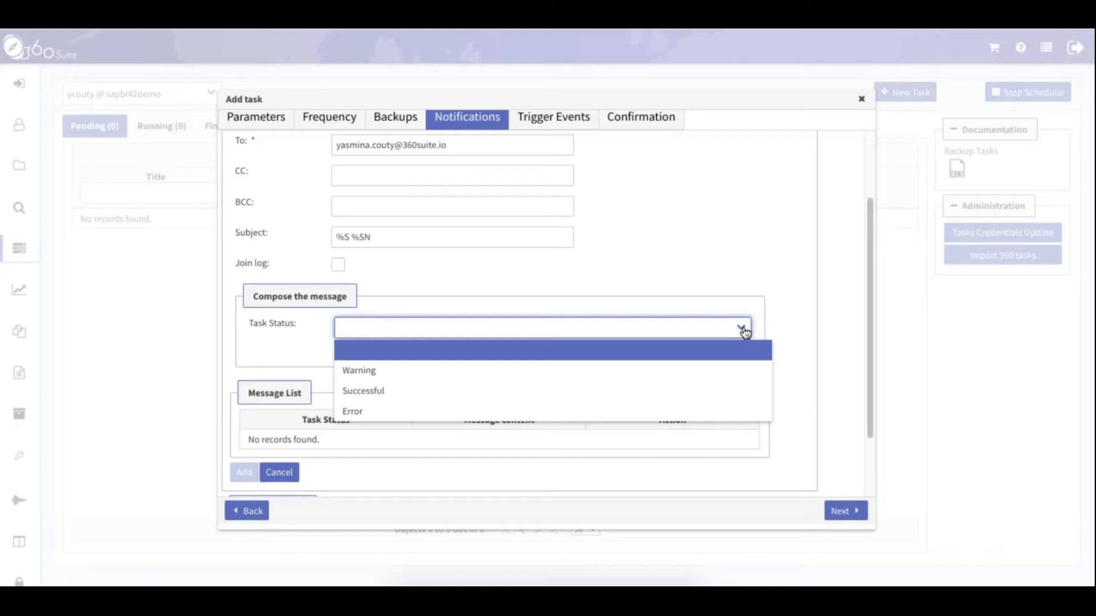
click(707, 371)
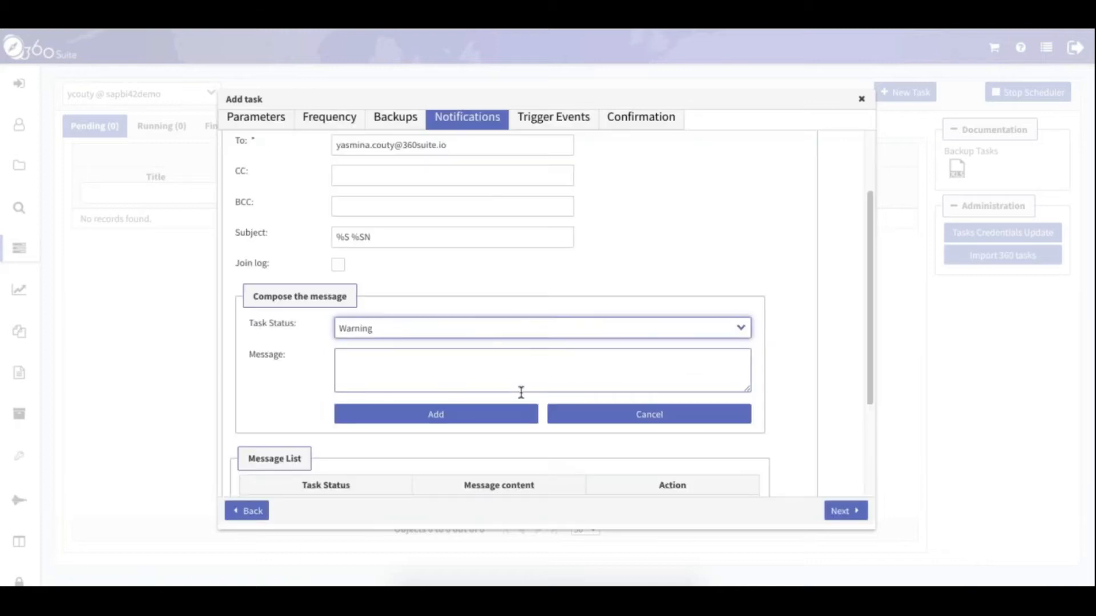
click(473, 419)
click(741, 330)
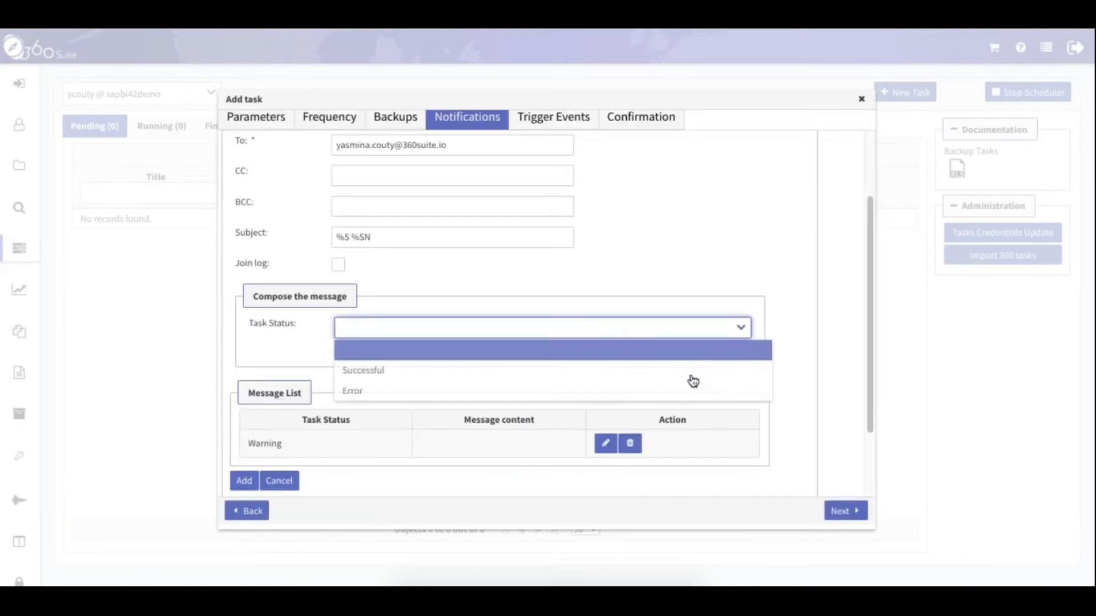
click(714, 370)
click(456, 414)
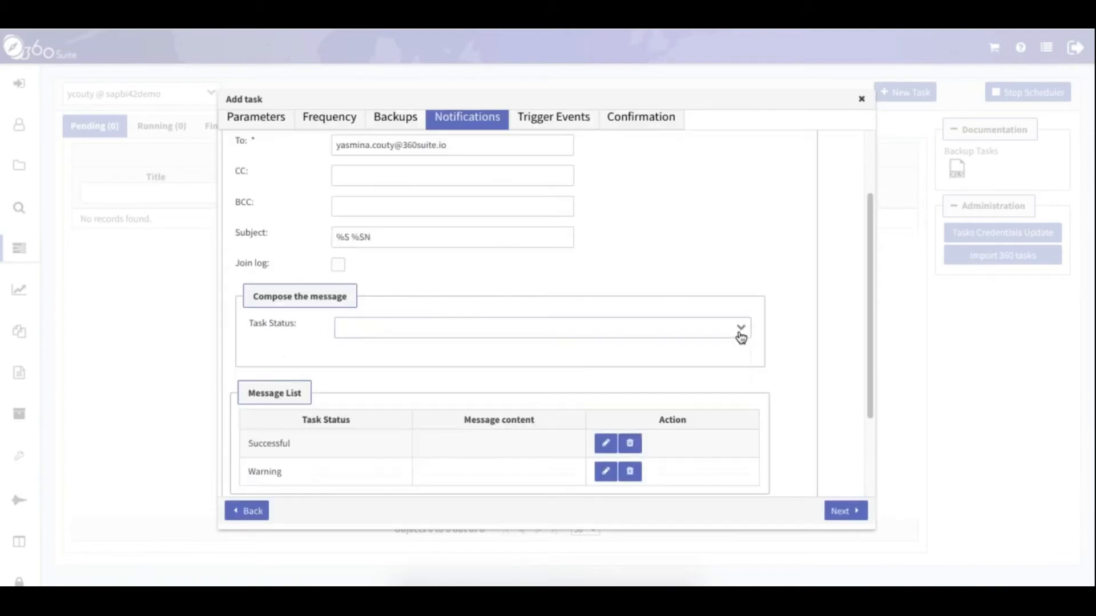
click(716, 329)
click(479, 374)
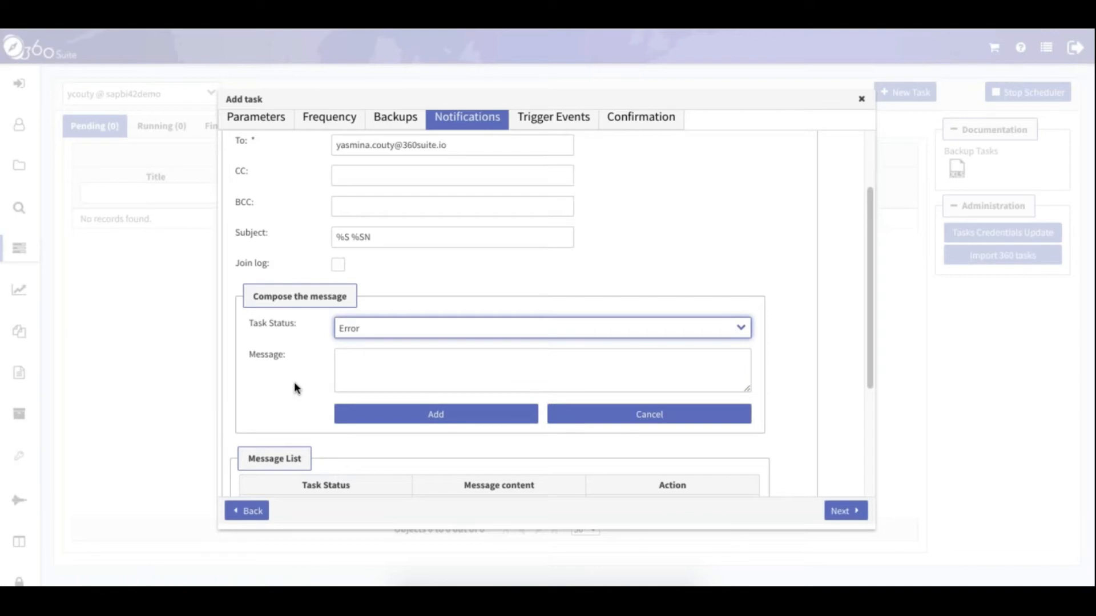
click(435, 414)
scroll(459, 381, down, 3)
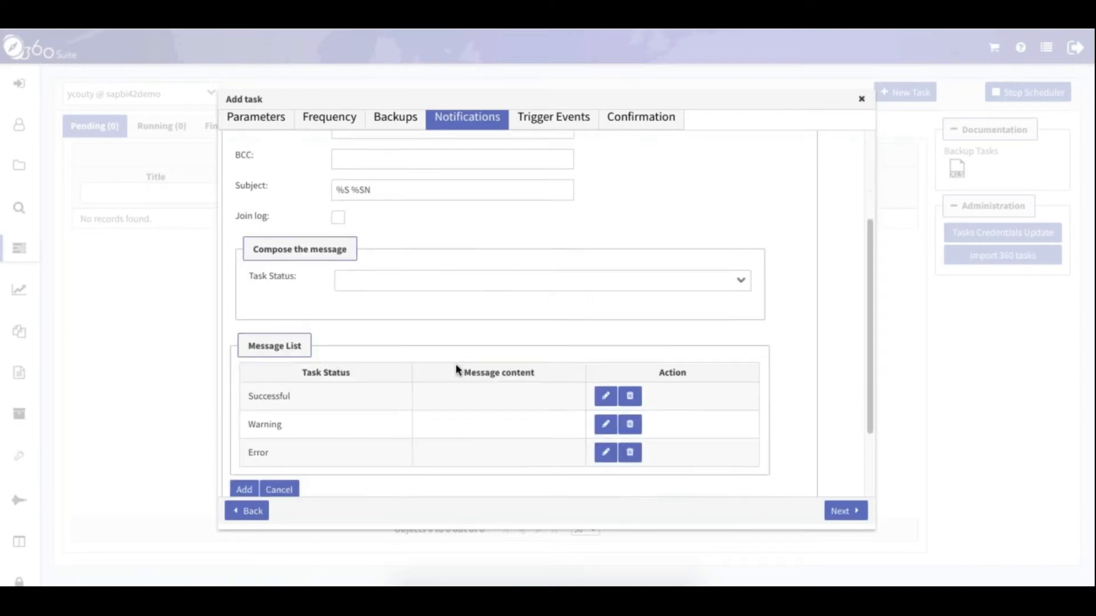
drag(280, 303, 279, 350)
click(285, 358)
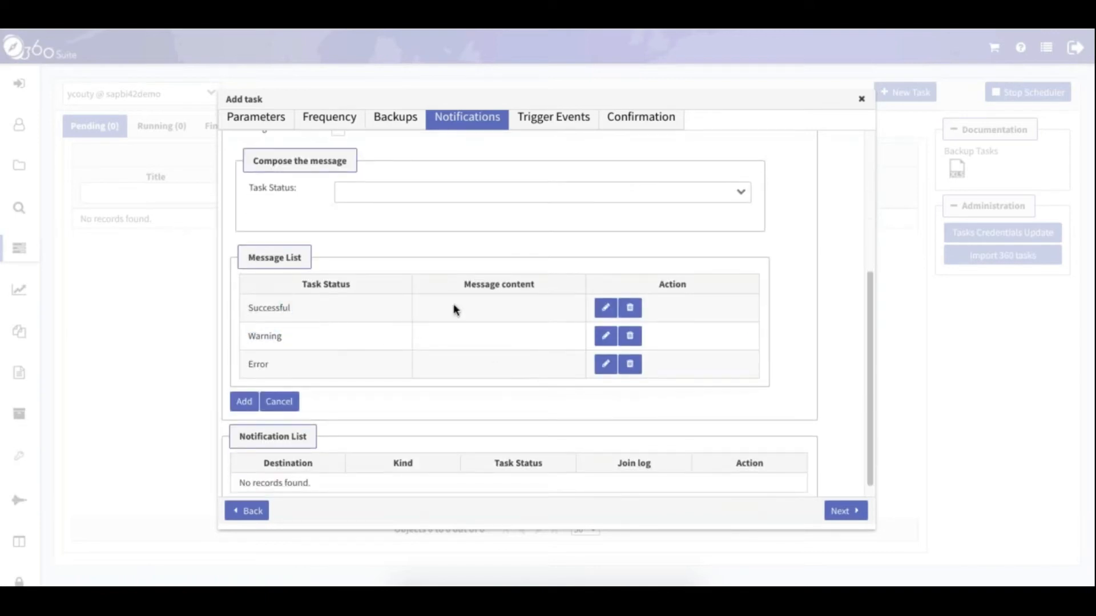
click(245, 403)
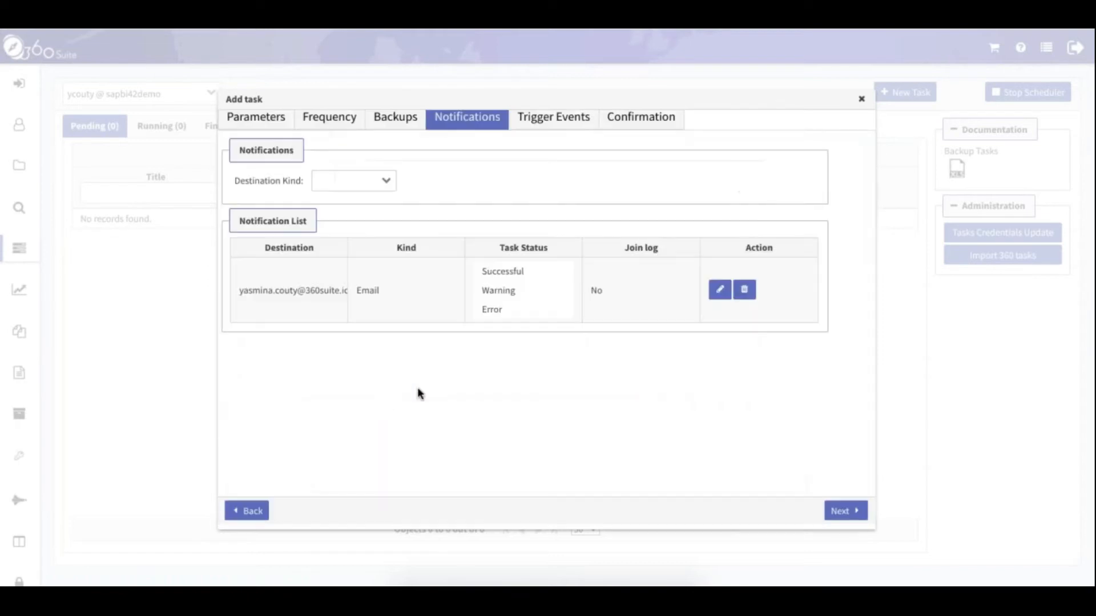
Try a File System notification, then abandon it and proceed to Trigger Events
click(390, 184)
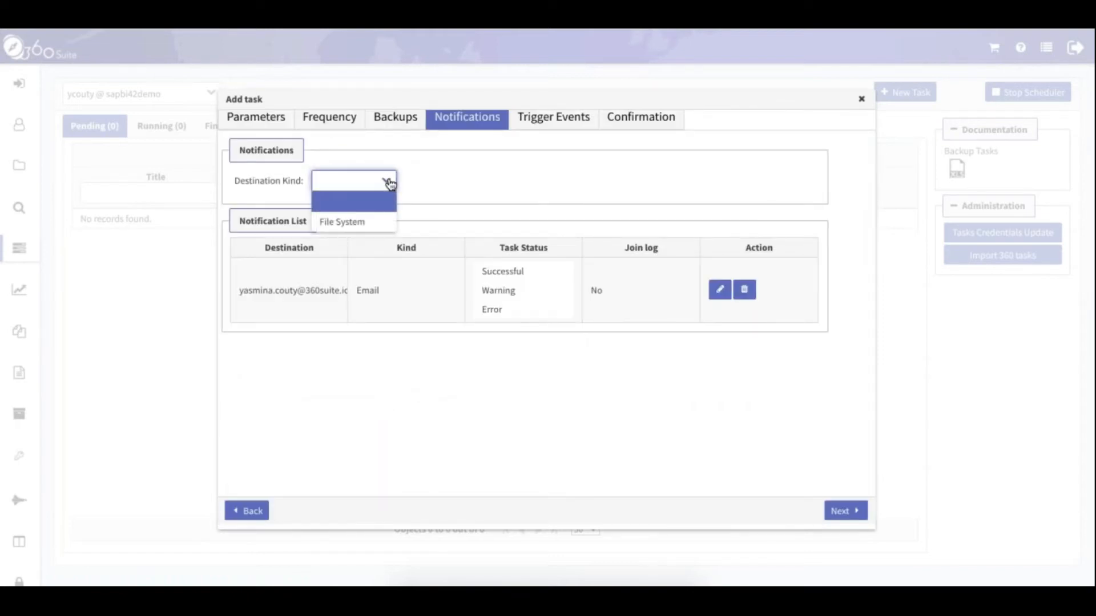
click(356, 224)
click(359, 222)
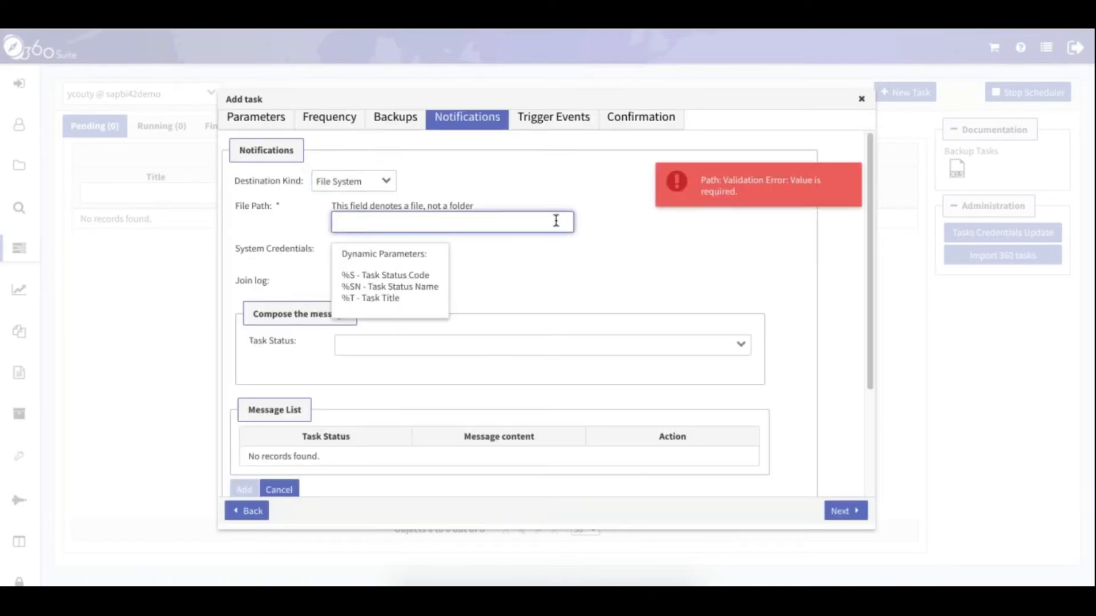
click(531, 190)
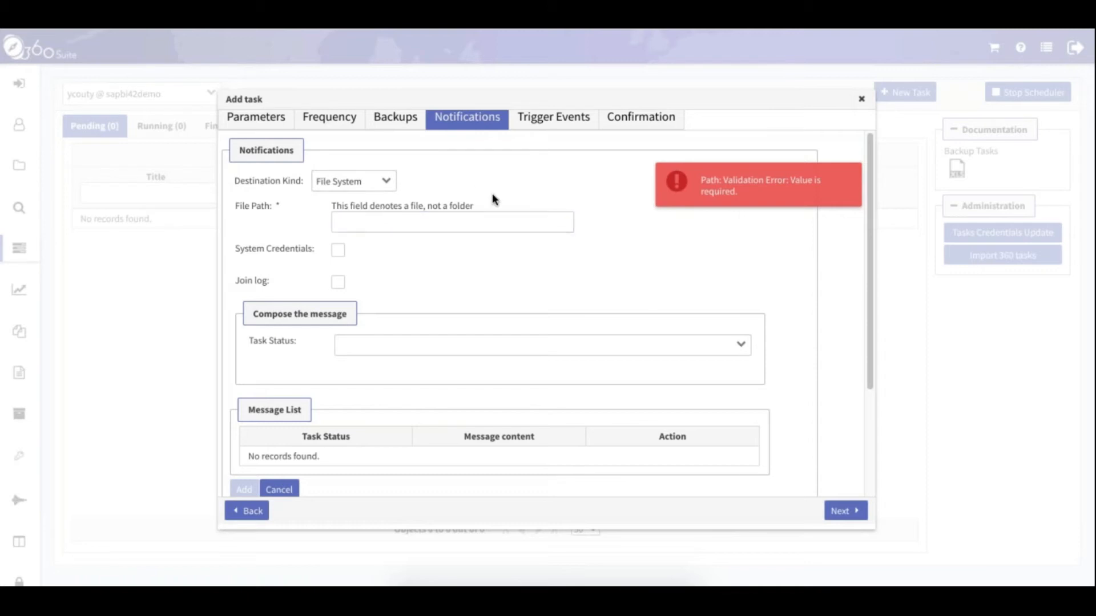
click(389, 181)
click(348, 199)
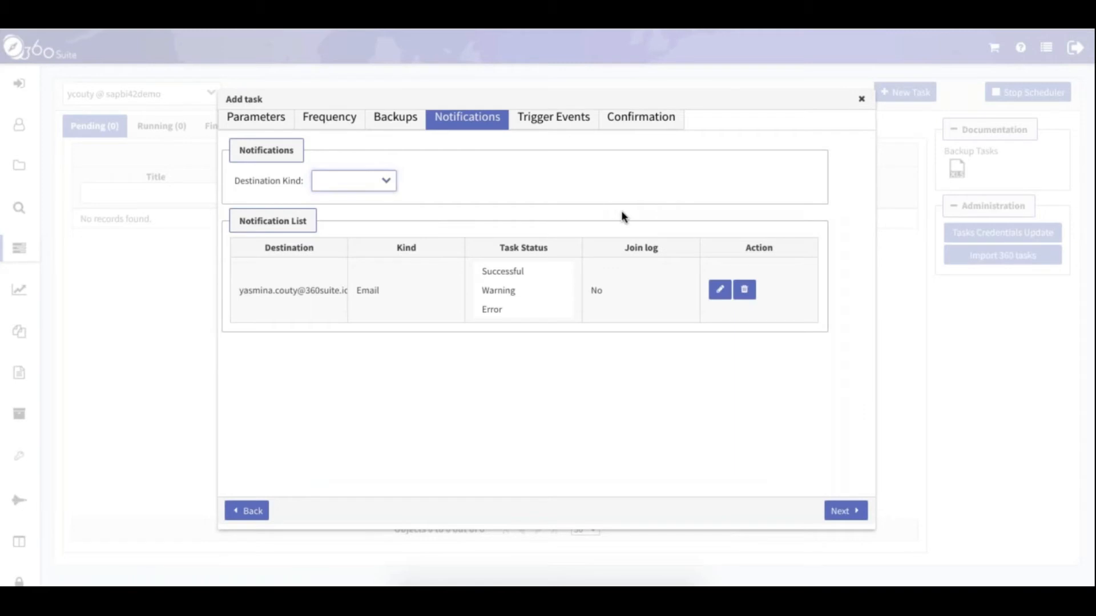
click(848, 510)
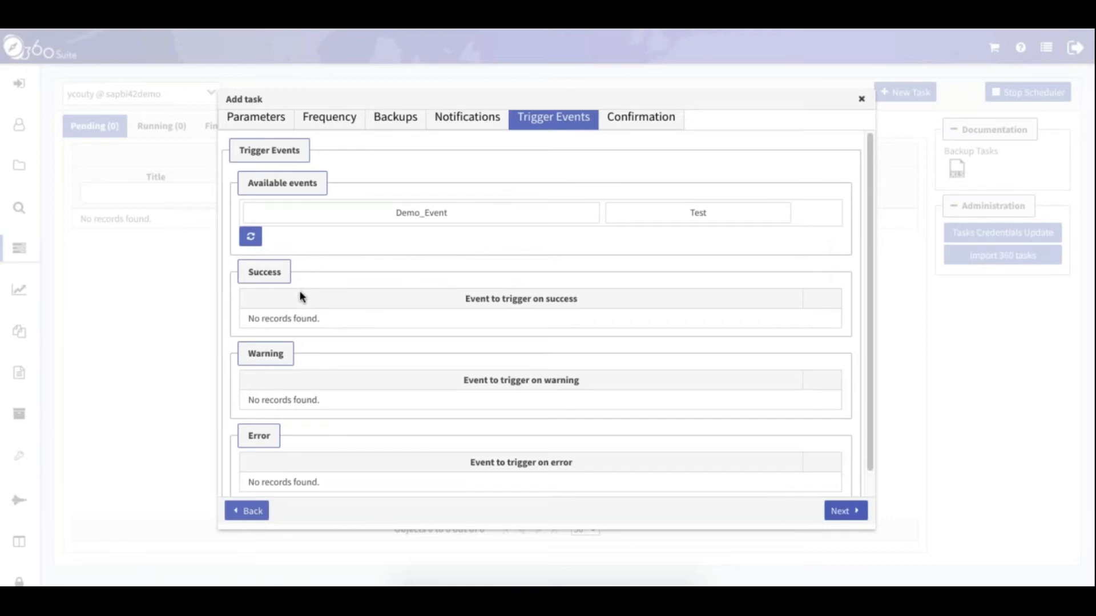
Review the detailed overview on Confirmation and add the Daily backup Prod task
click(845, 515)
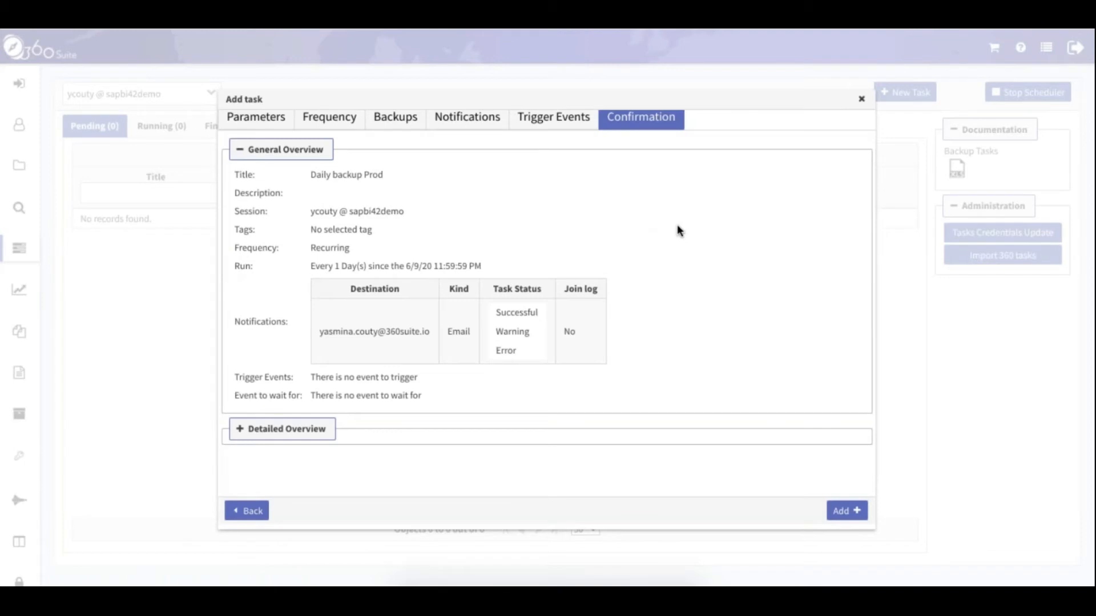
click(237, 429)
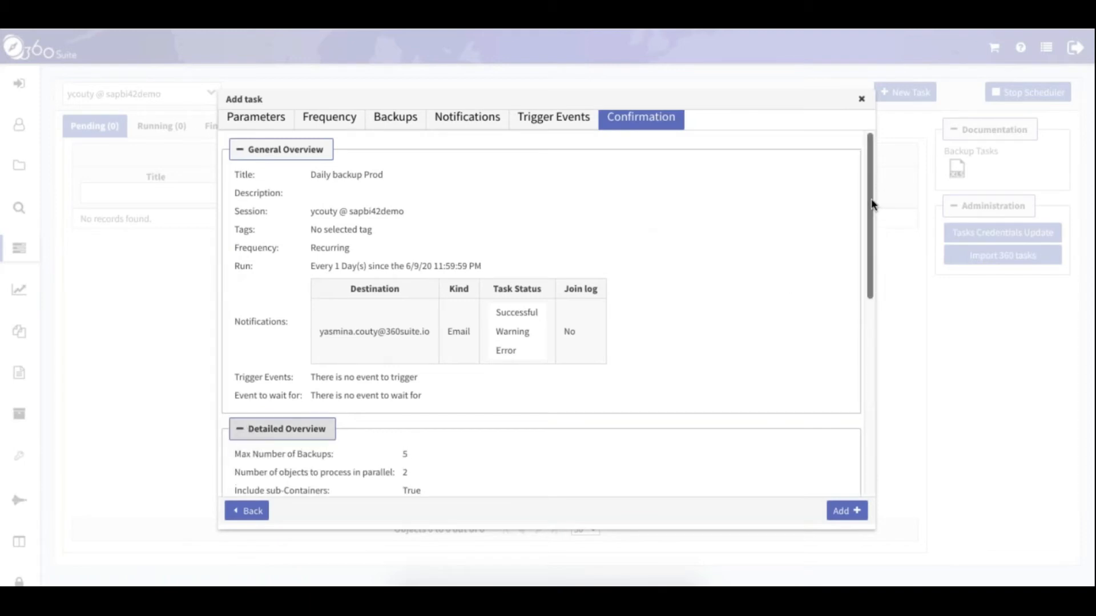
drag(870, 212, 863, 411)
click(847, 511)
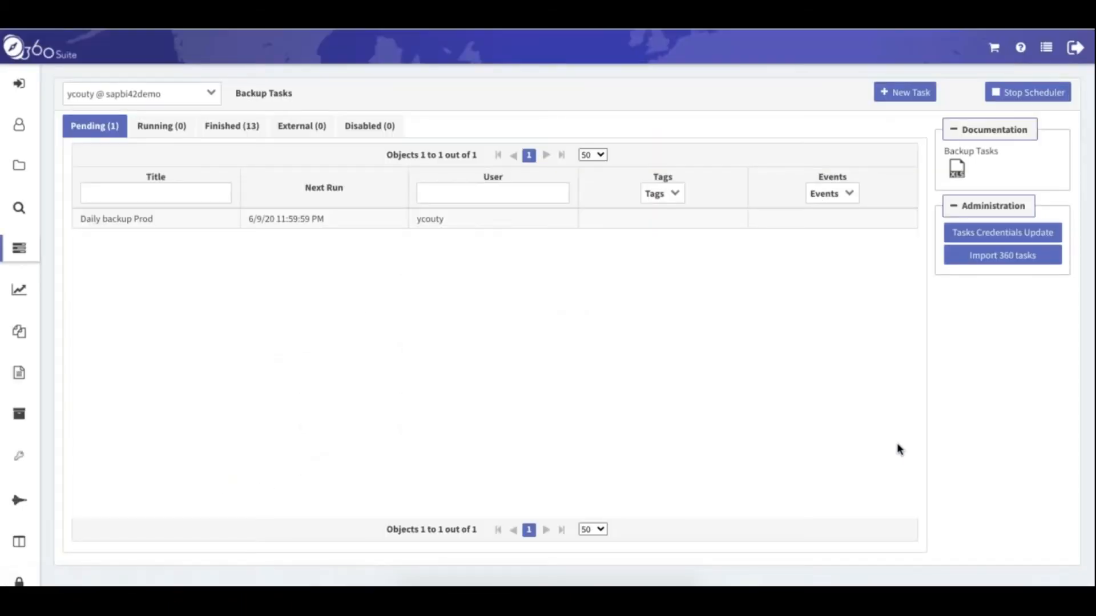
Check the actions available for the pending Daily backup Prod task
click(167, 222)
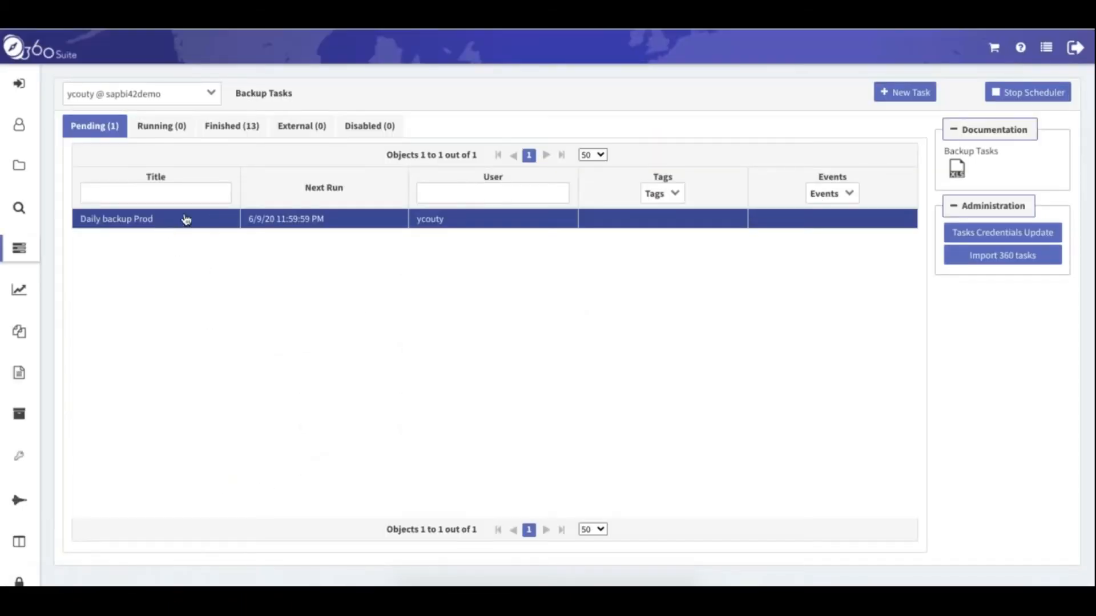
right_click(364, 224)
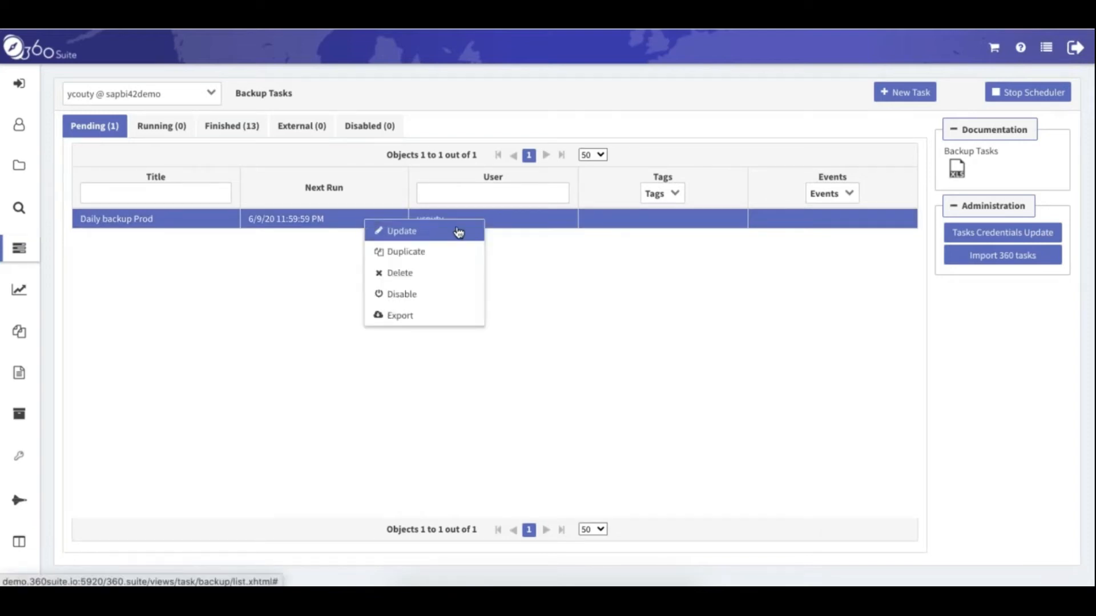
click(196, 306)
Open the log of the 6/5/20 Presales demo backup from the Finished tasks
click(228, 127)
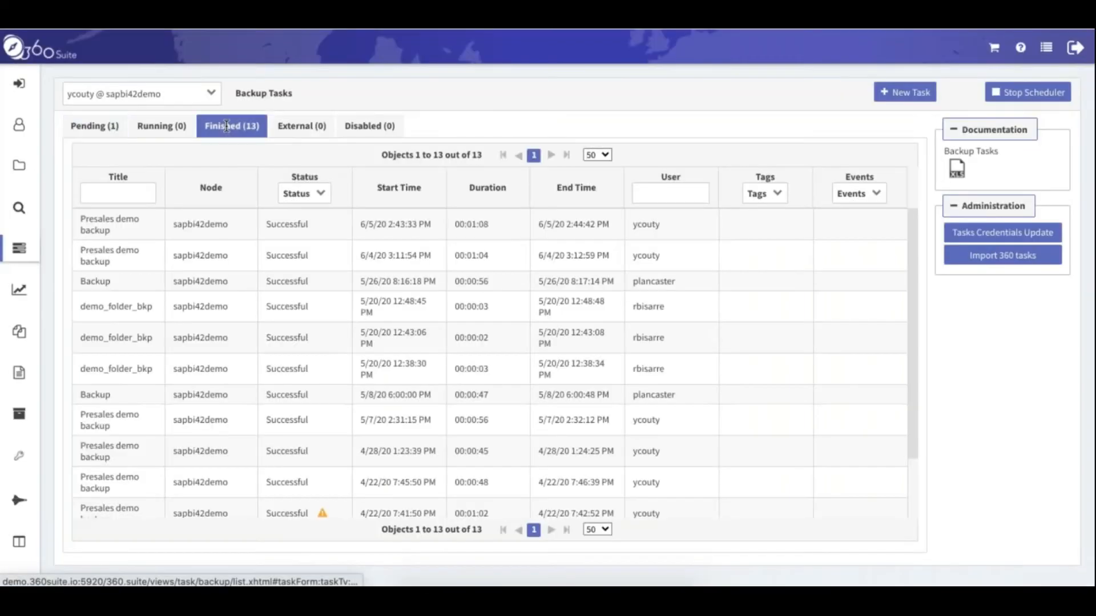
click(636, 266)
right_click(323, 235)
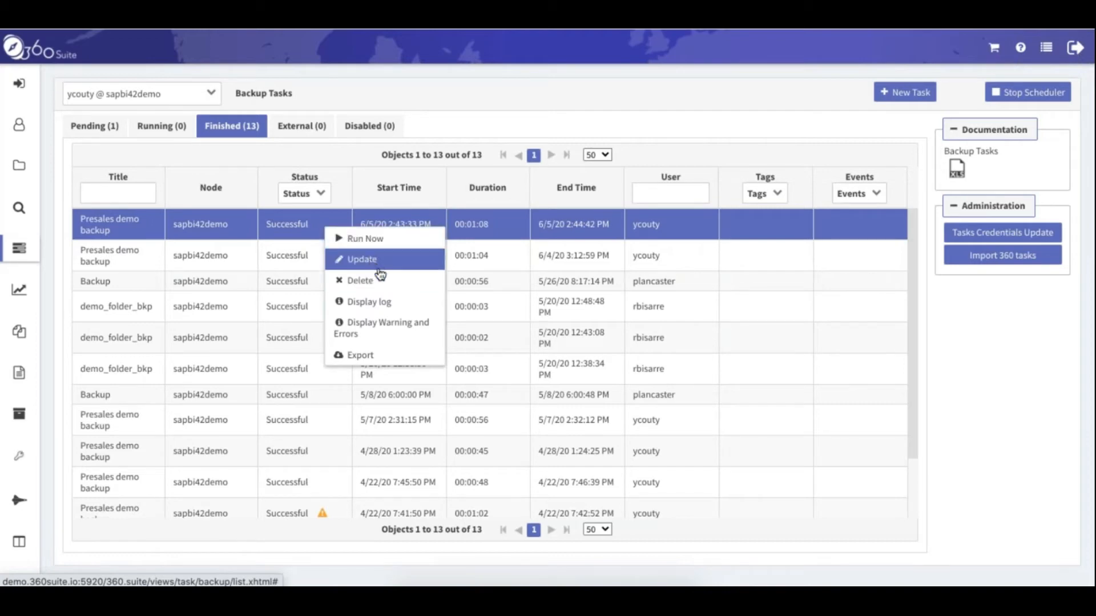
click(382, 311)
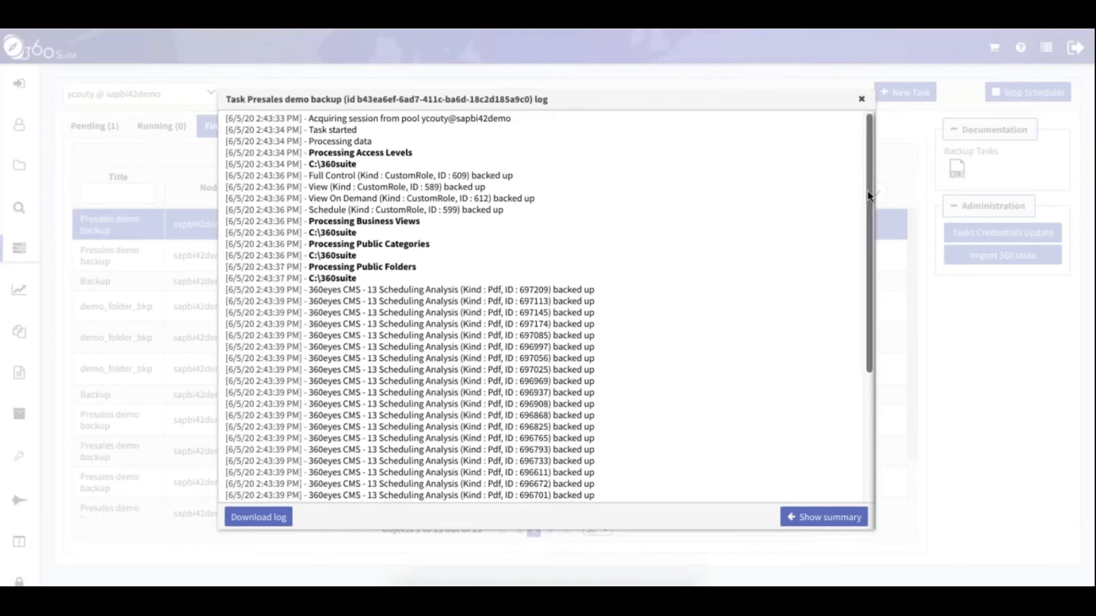
drag(867, 191, 869, 200)
drag(871, 217, 875, 252)
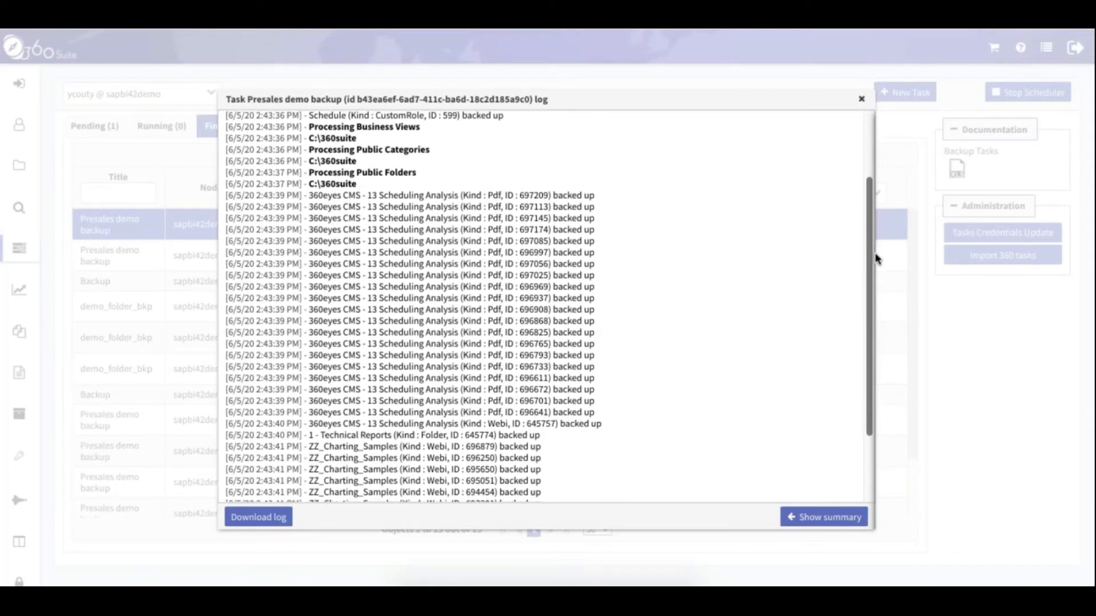
click(810, 518)
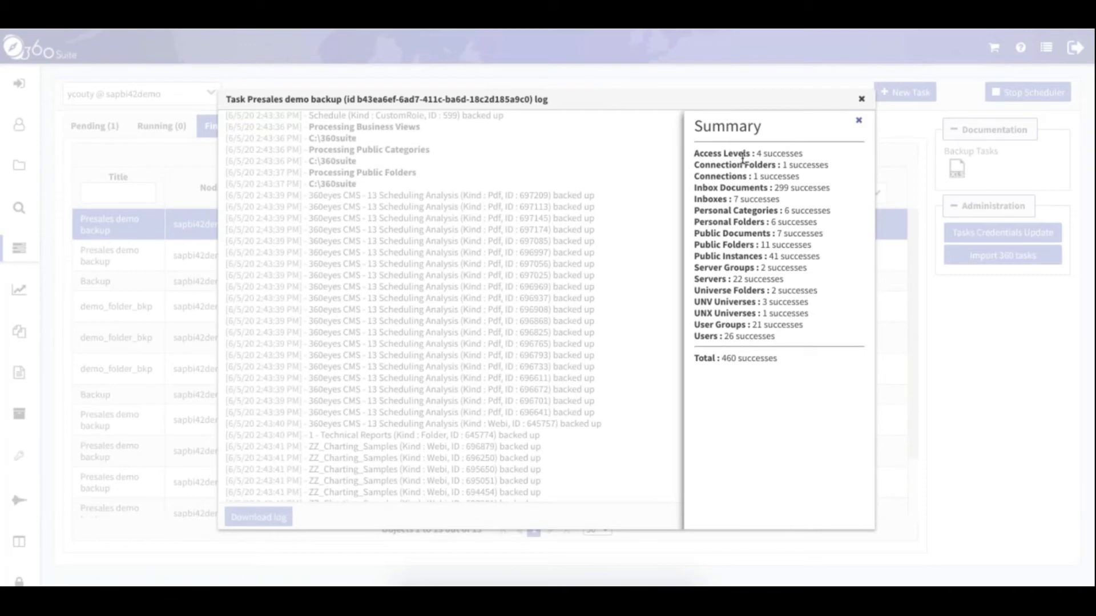
drag(695, 154, 762, 165)
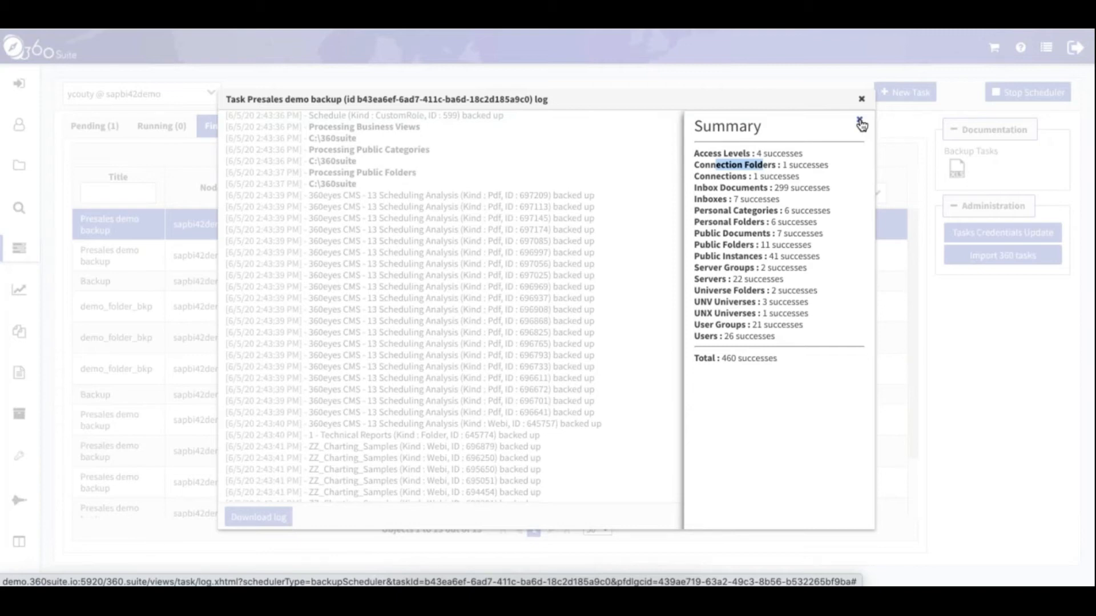
click(860, 121)
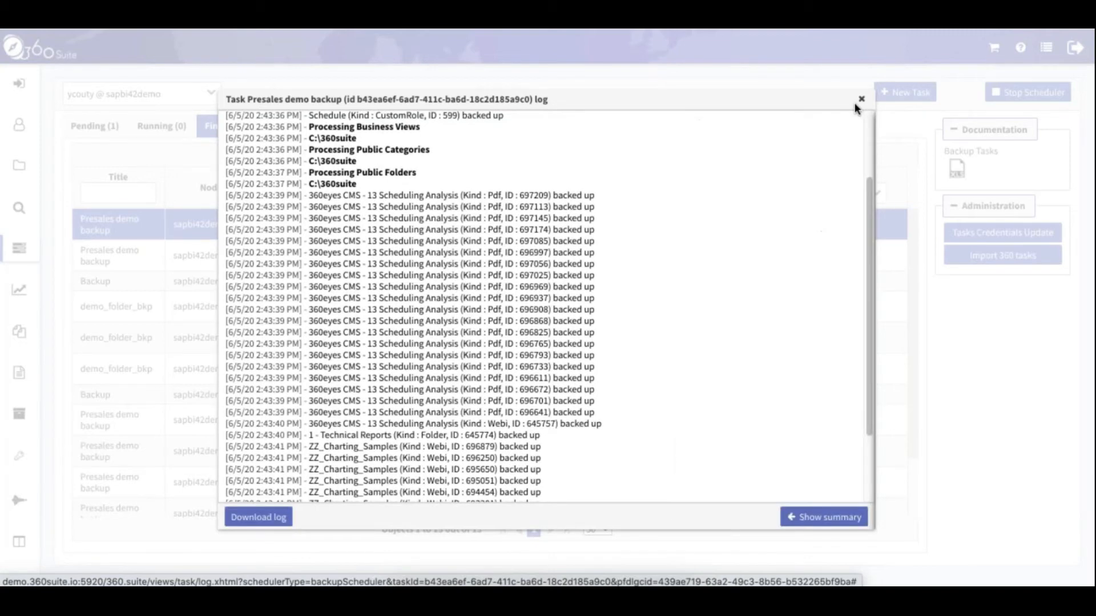
click(861, 99)
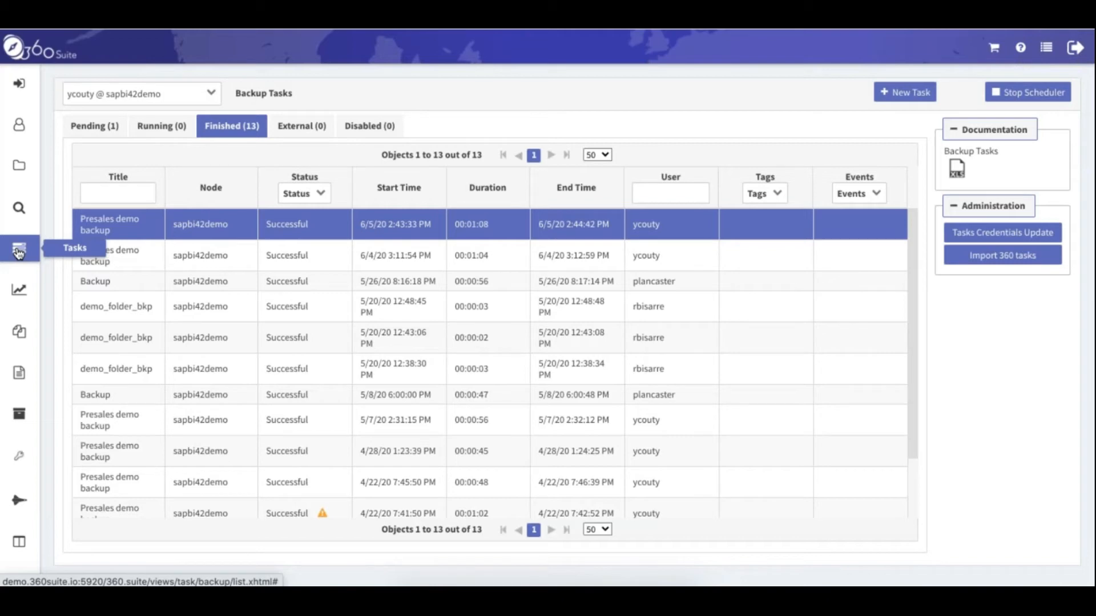
Open Public Folders, expand Demo Yasmina and view the 360Suite Training Day folder's contents
click(18, 165)
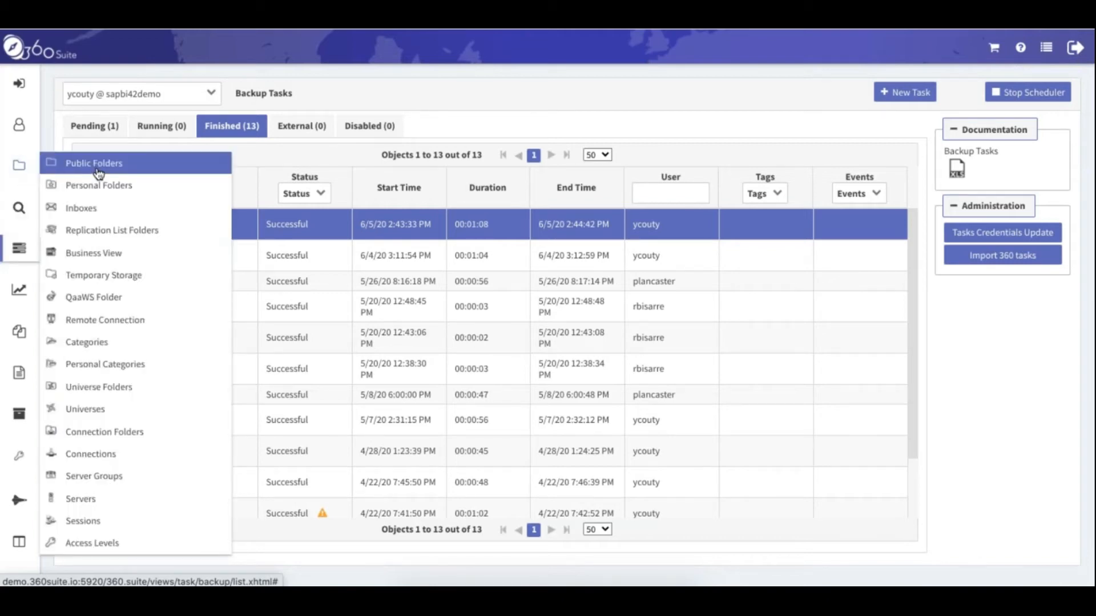
click(94, 164)
drag(892, 230, 894, 326)
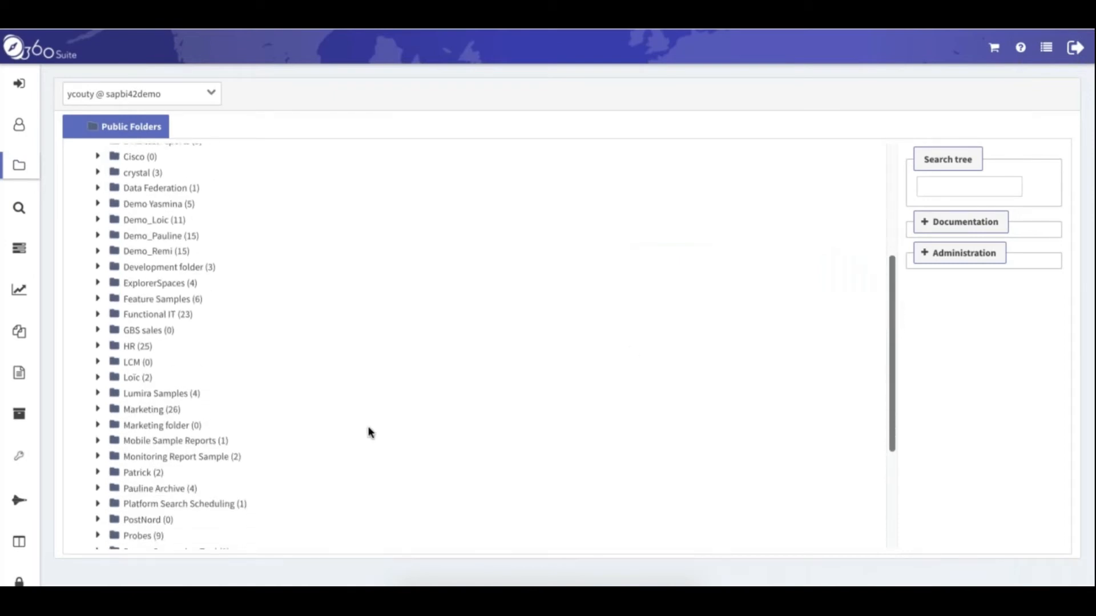
click(100, 206)
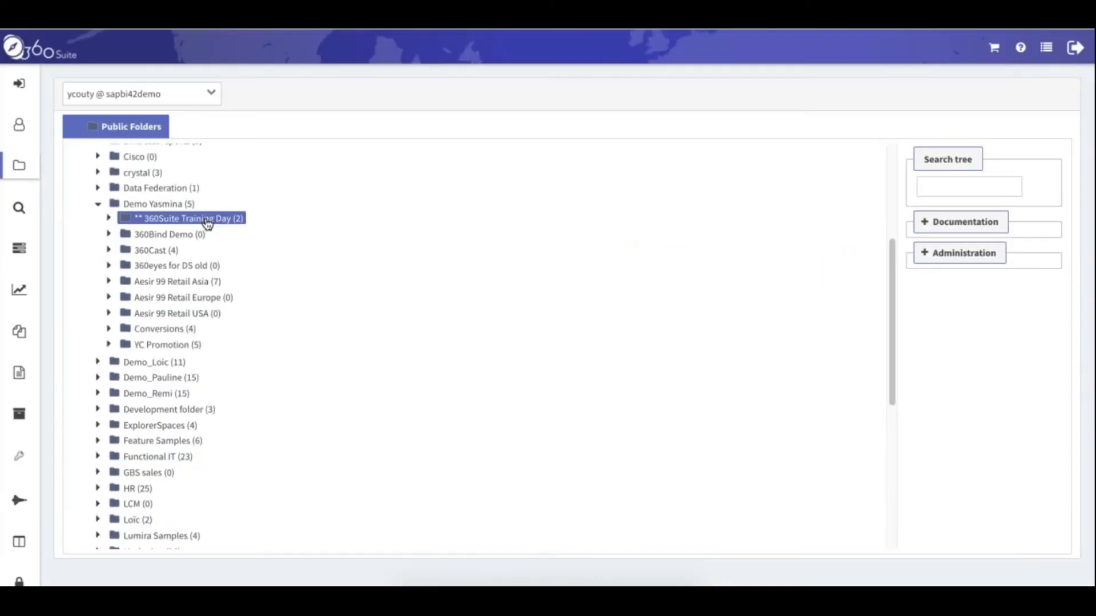
right_click(208, 223)
click(249, 256)
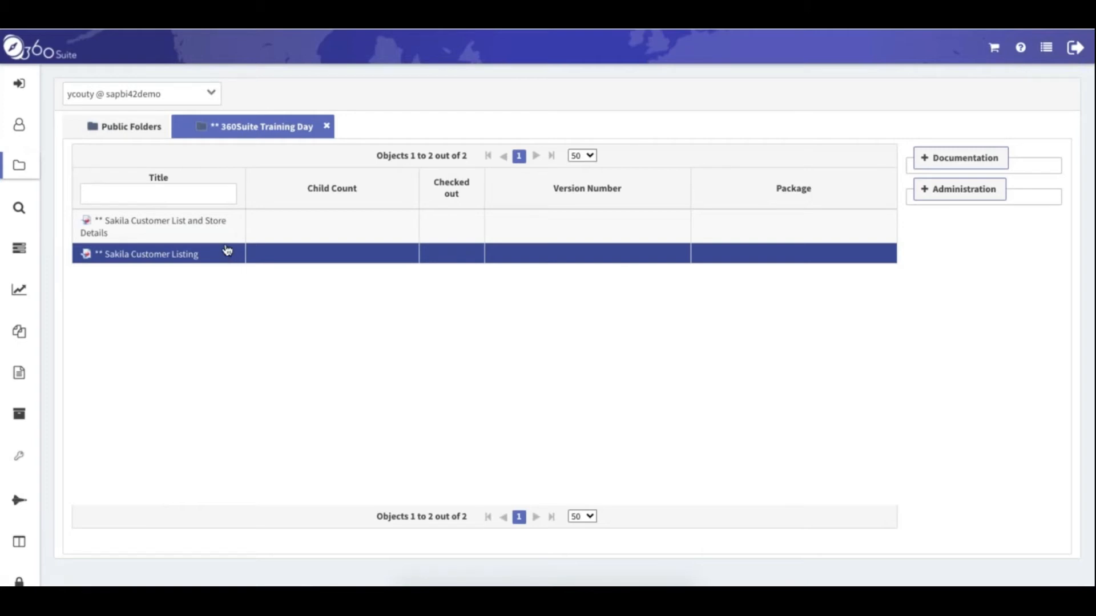
click(130, 126)
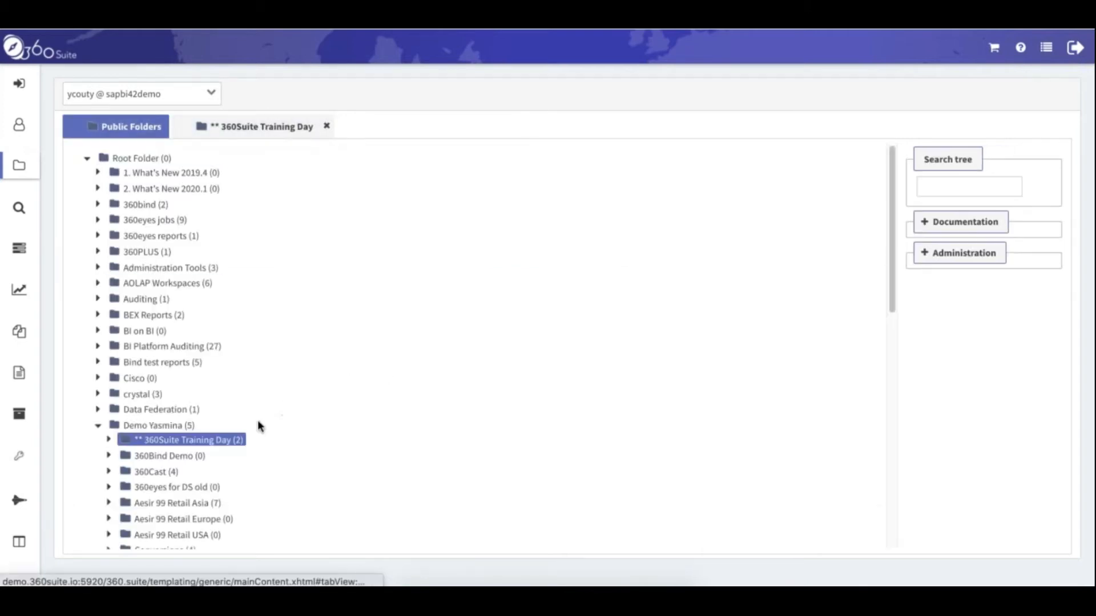
Choose Restore for the folder's 6/8/20 5:52:02 PM backup
right_click(234, 445)
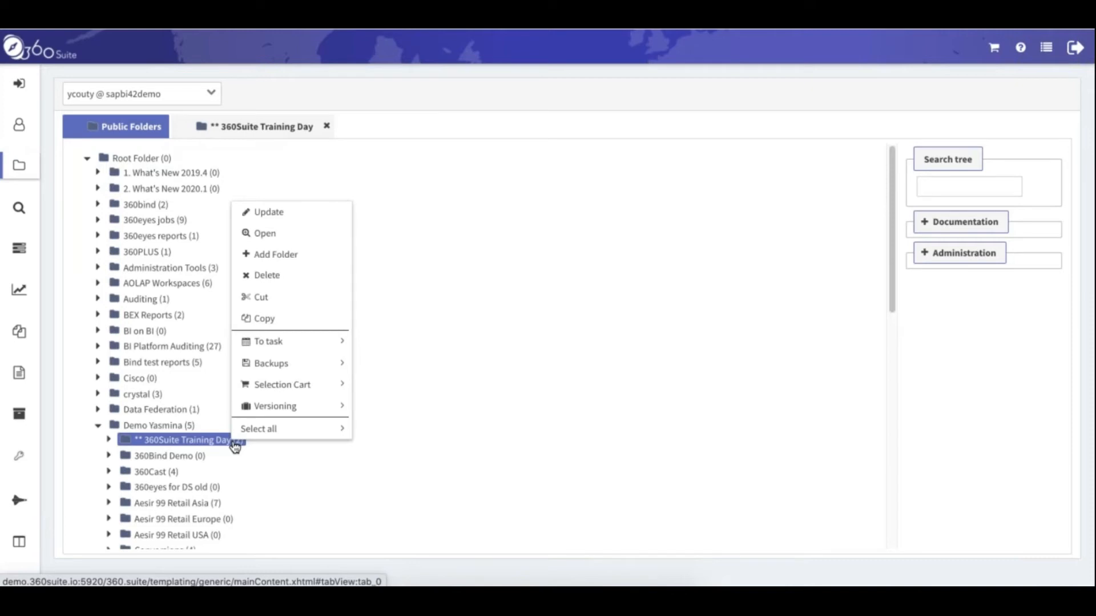
mouse_move(288, 365)
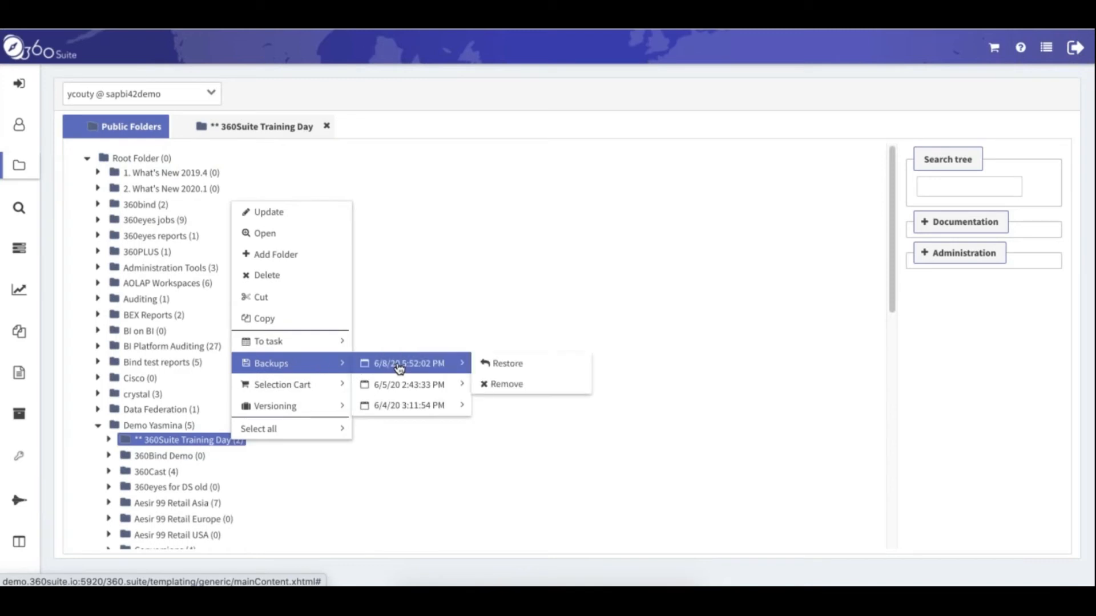
mouse_move(454, 388)
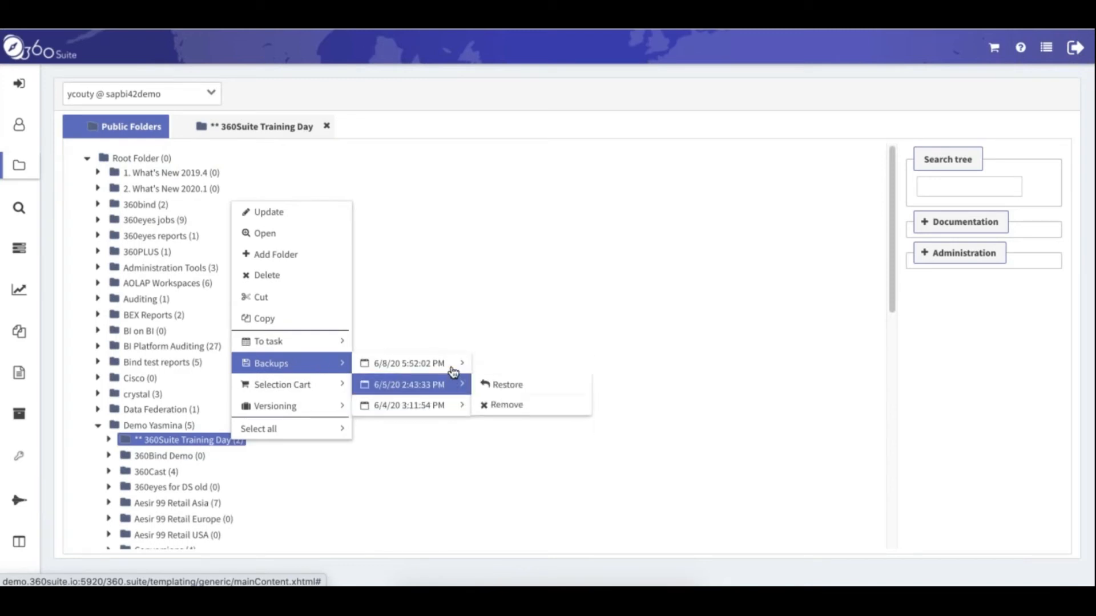
mouse_move(456, 364)
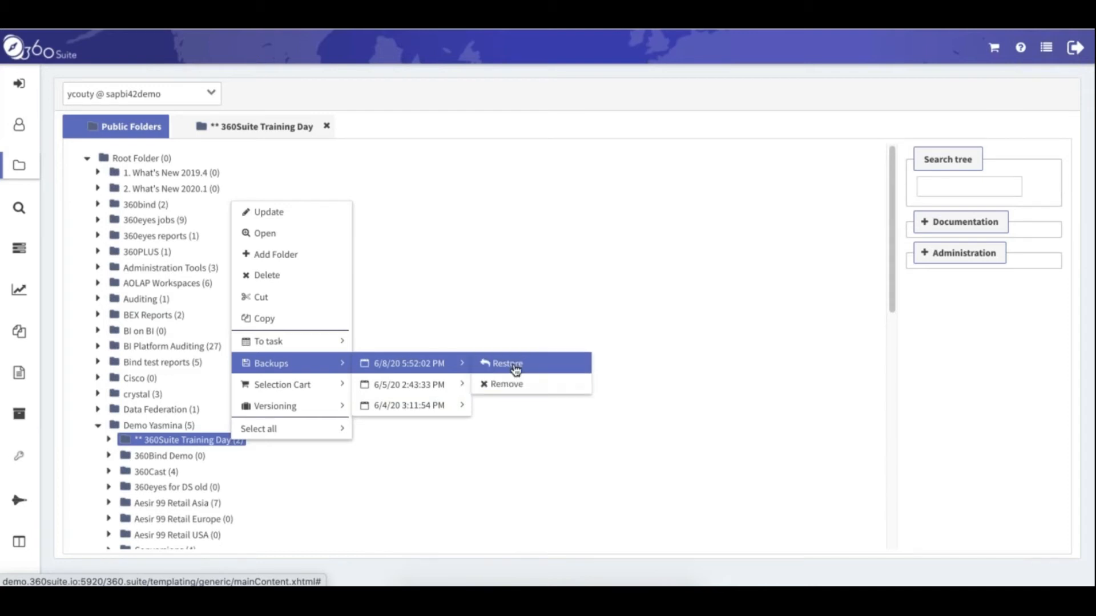
click(548, 371)
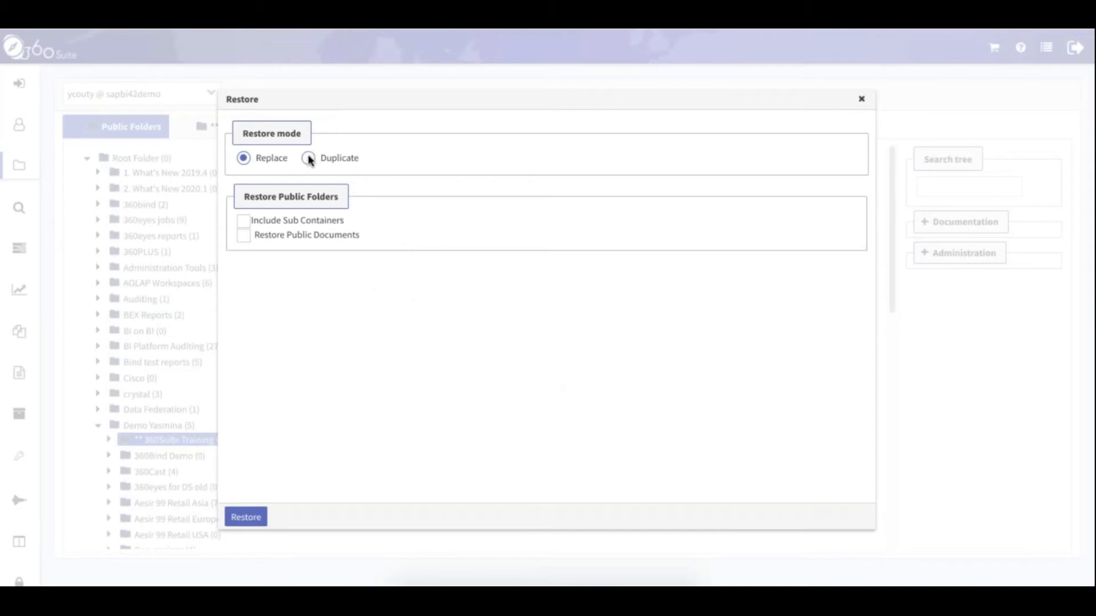
Tick Include Sub Containers, Restore Public Documents and Restore Public Instances, then review the instance options
click(243, 222)
click(244, 235)
click(252, 285)
click(421, 338)
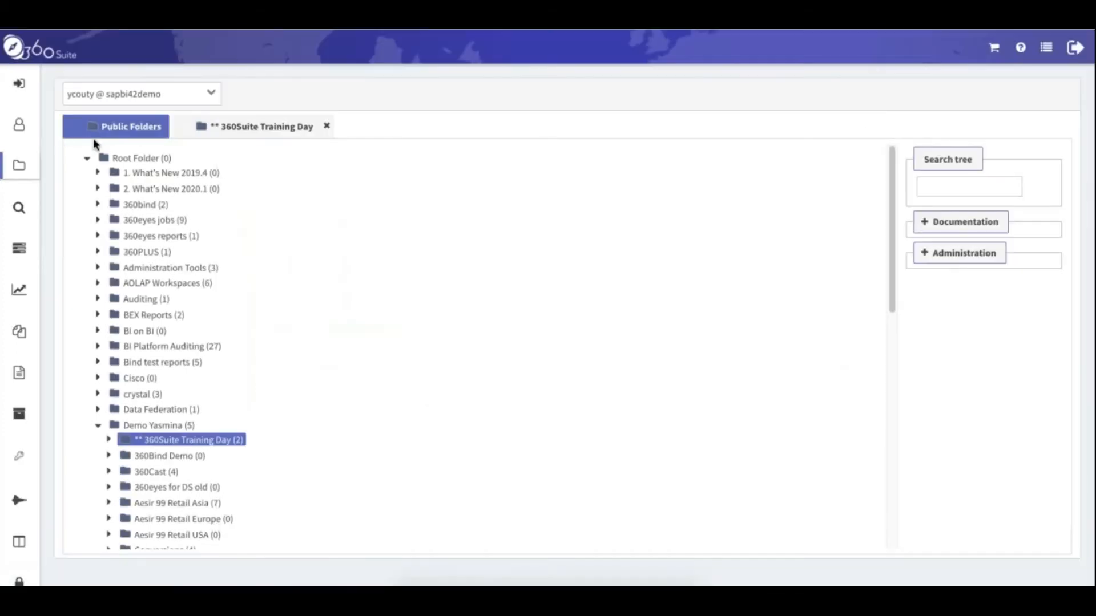
From the Training Day list, compare Sakila Customer List and Store Details with its 6/4/20 3:11:54 PM backup
click(242, 128)
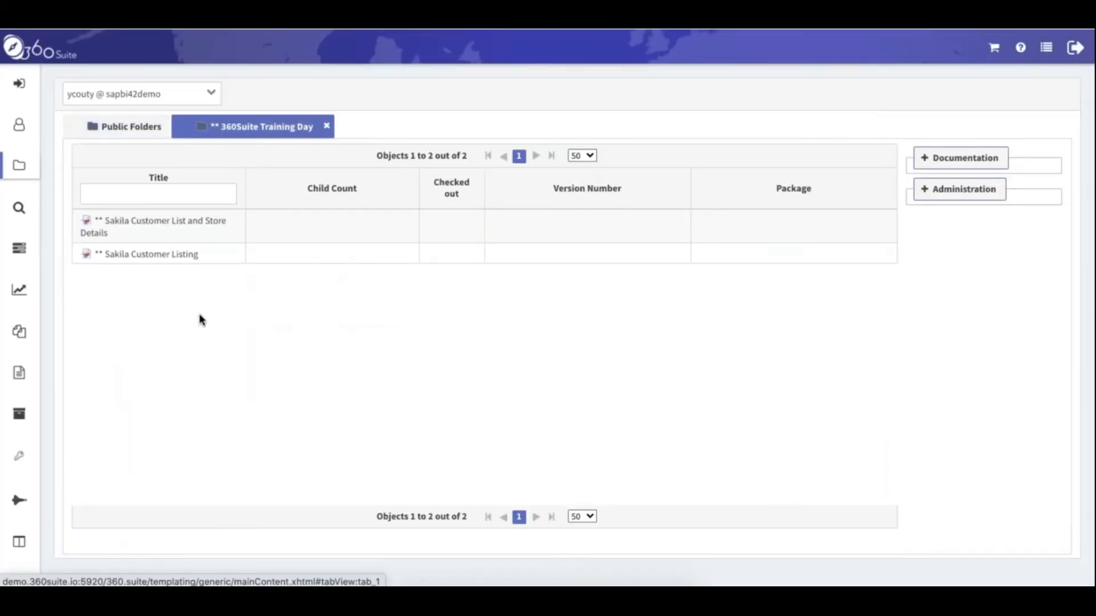
click(216, 221)
right_click(215, 224)
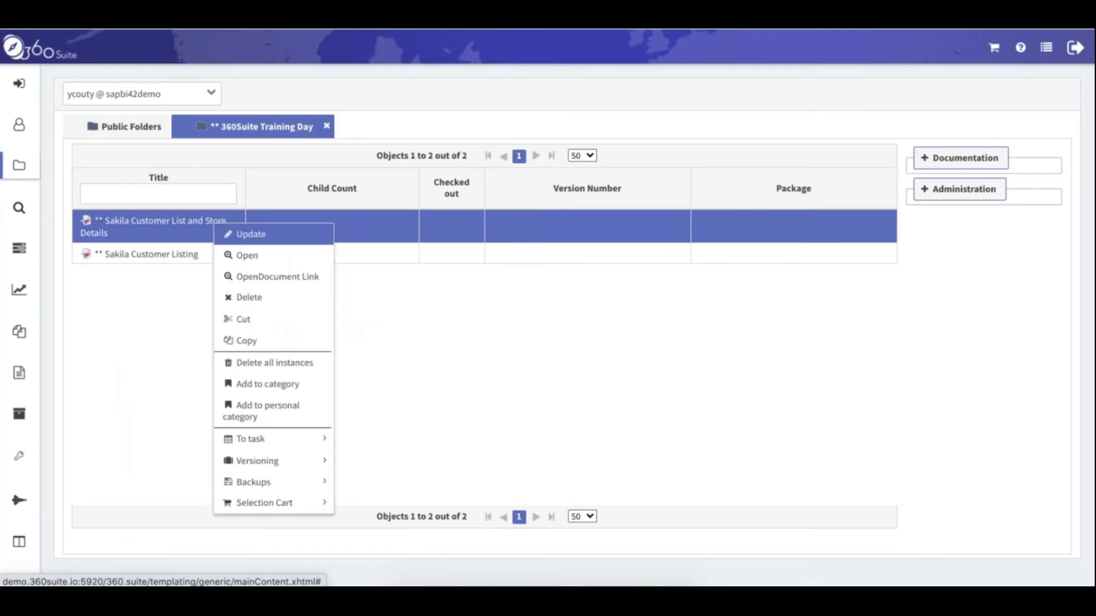
mouse_move(291, 485)
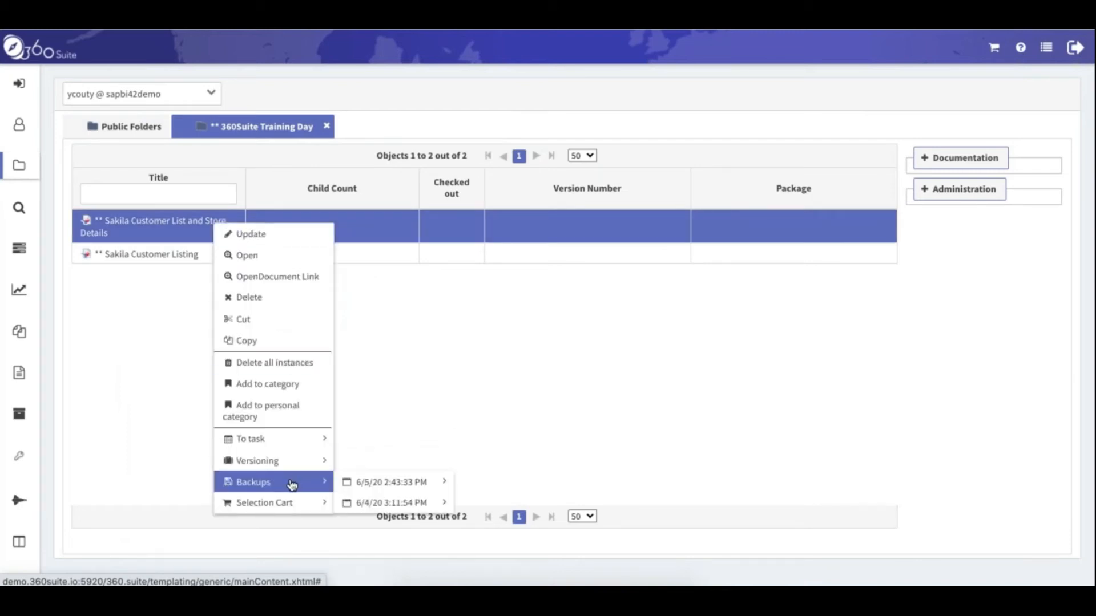
mouse_move(422, 485)
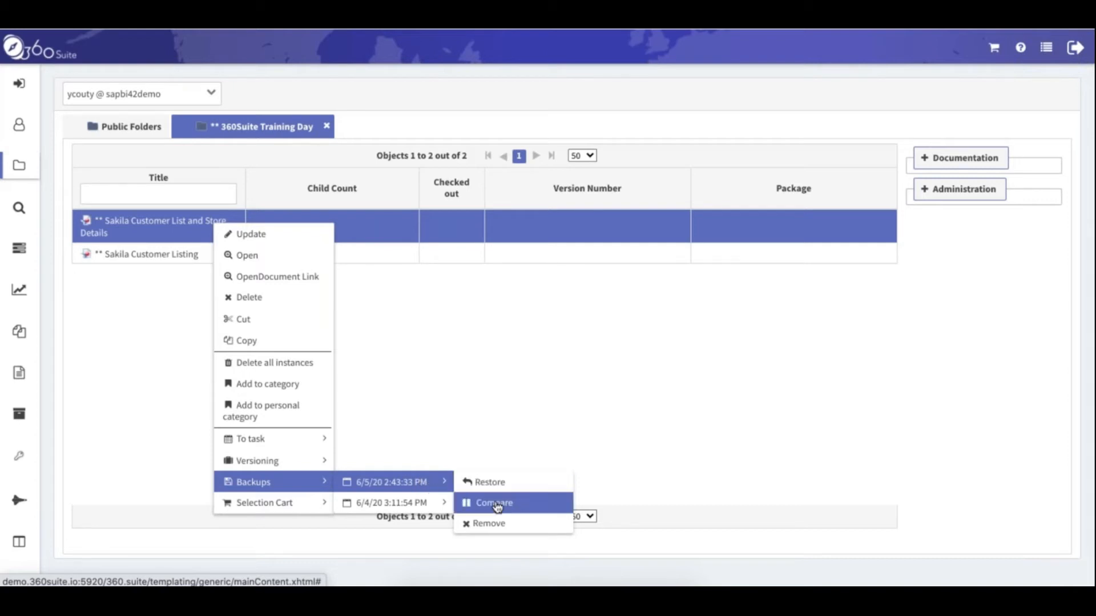
mouse_move(434, 504)
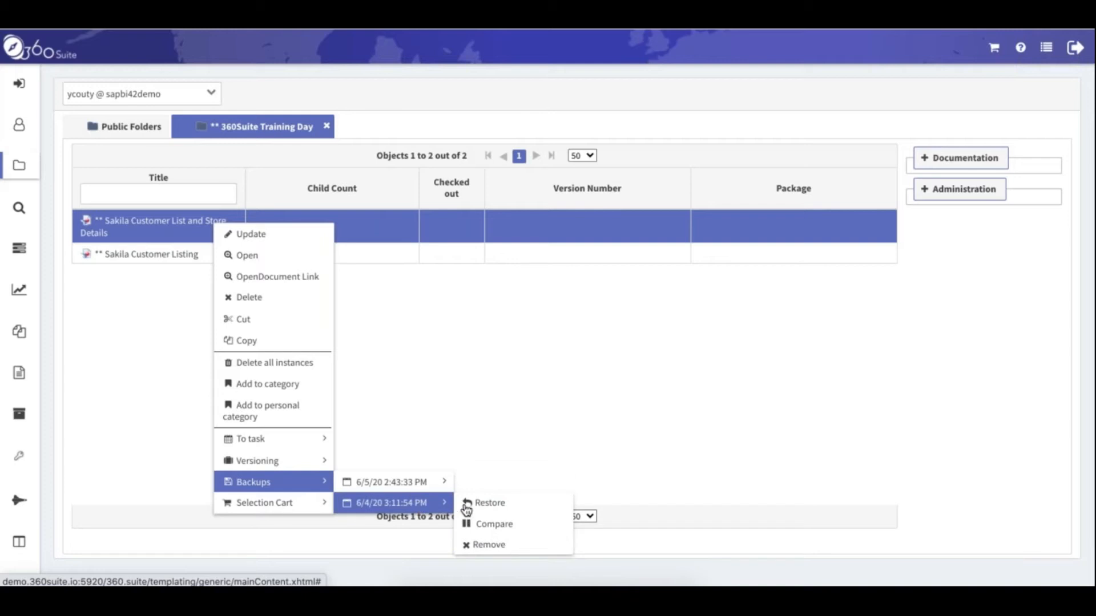
click(505, 525)
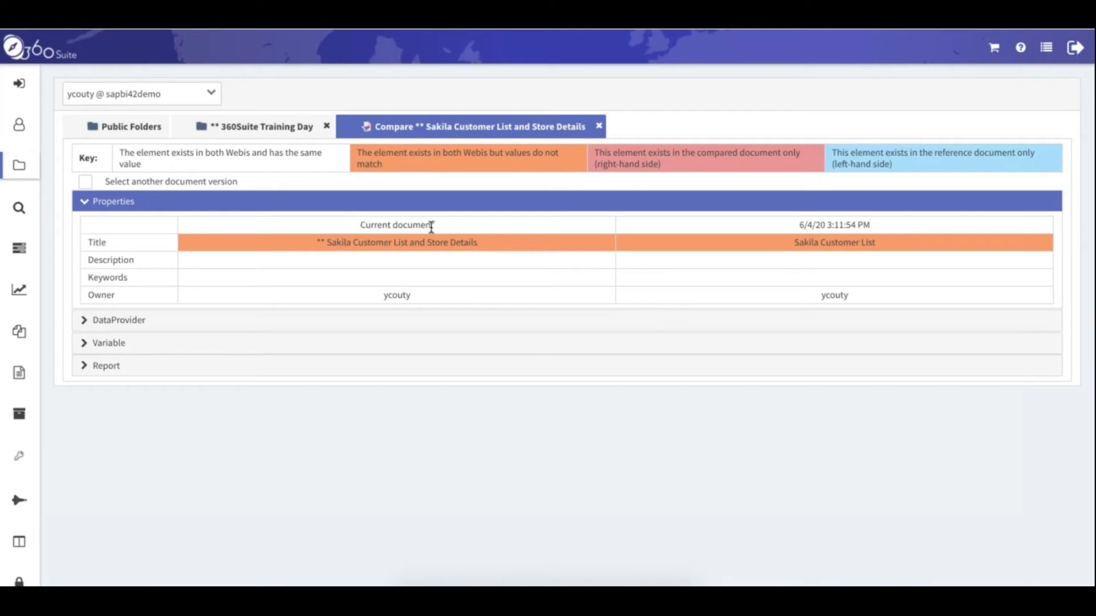
Highlight both document titles and expand the DataProvider differences for Store List and Query 1
triple_click(377, 224)
drag(315, 242, 478, 242)
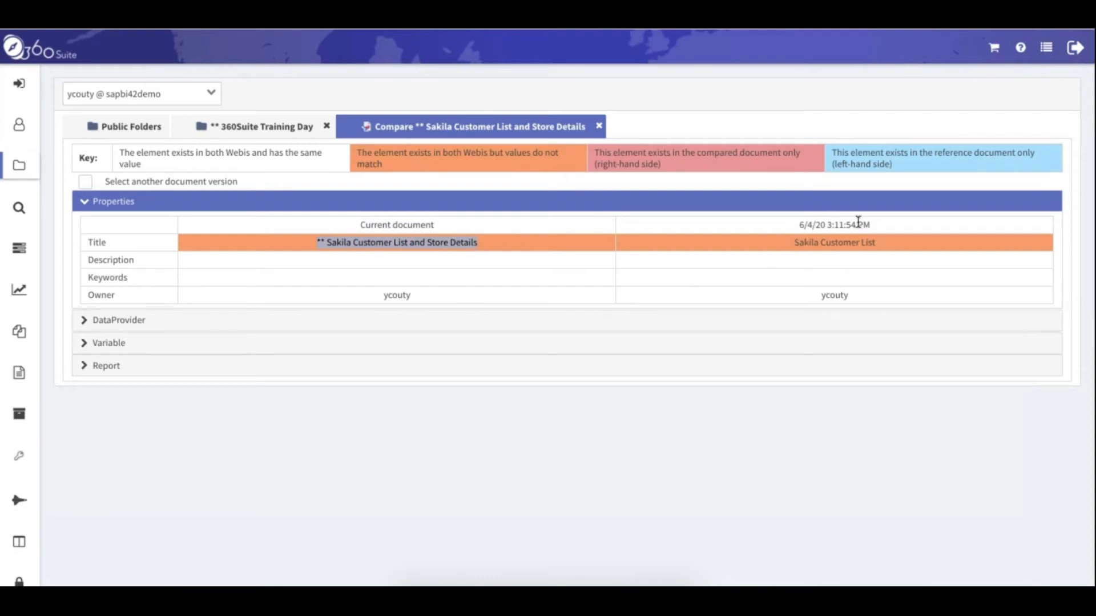
drag(876, 242, 803, 242)
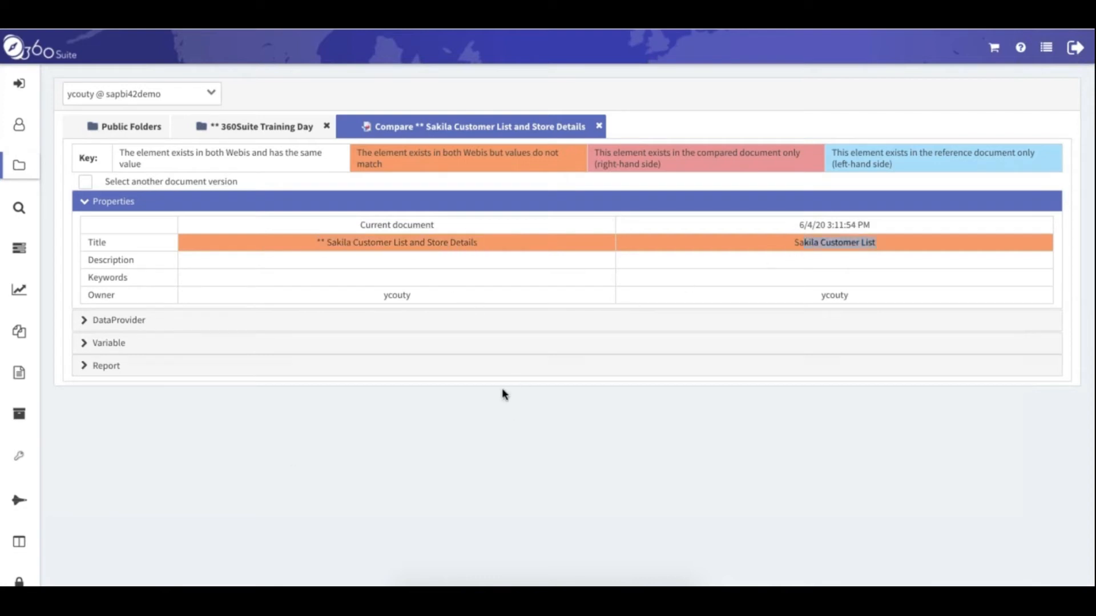
click(85, 320)
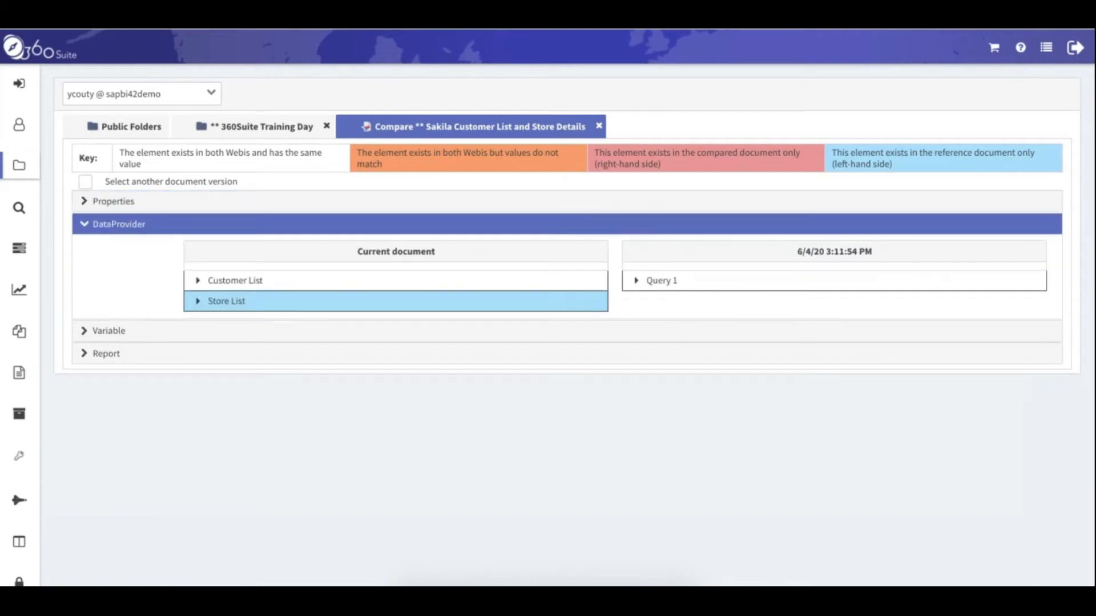
click(196, 302)
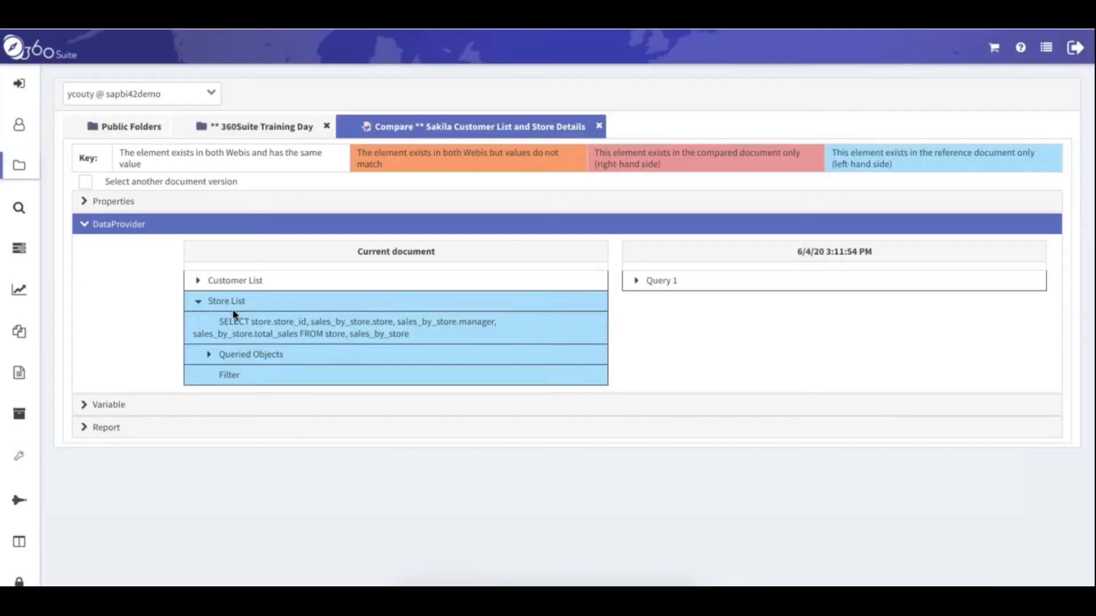
click(637, 280)
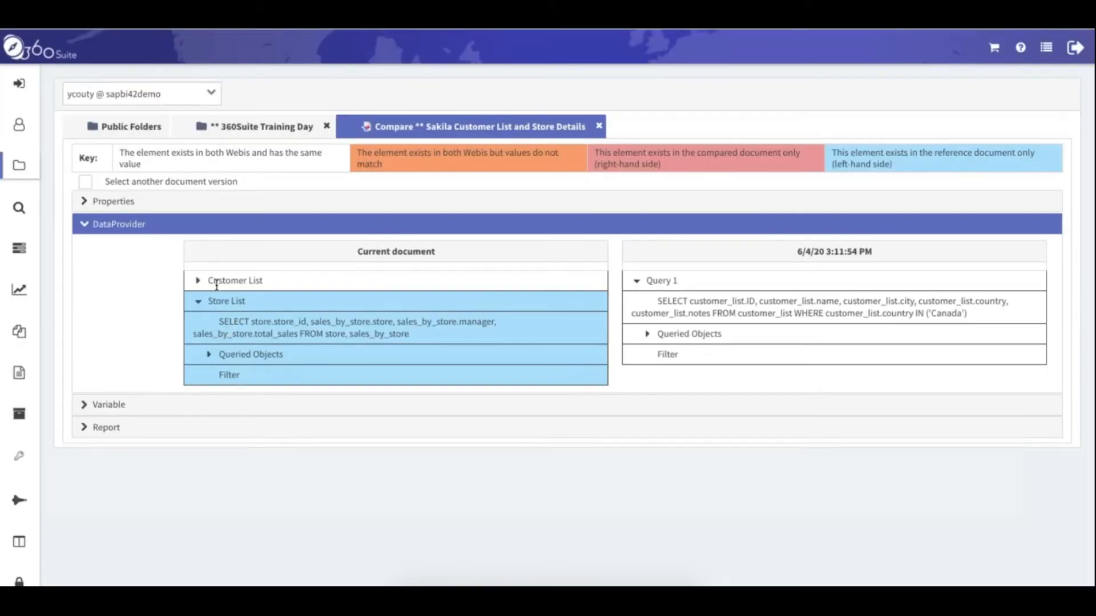
Expand the Variable and Report differences, including Vertical Table : Block 1, then close the comparison
click(85, 405)
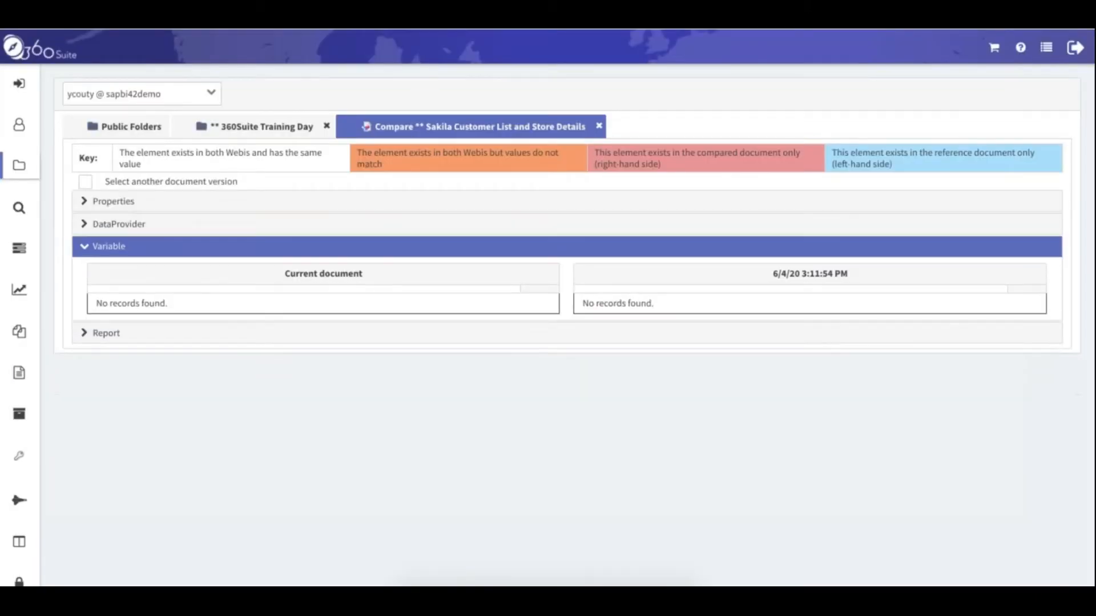
click(85, 335)
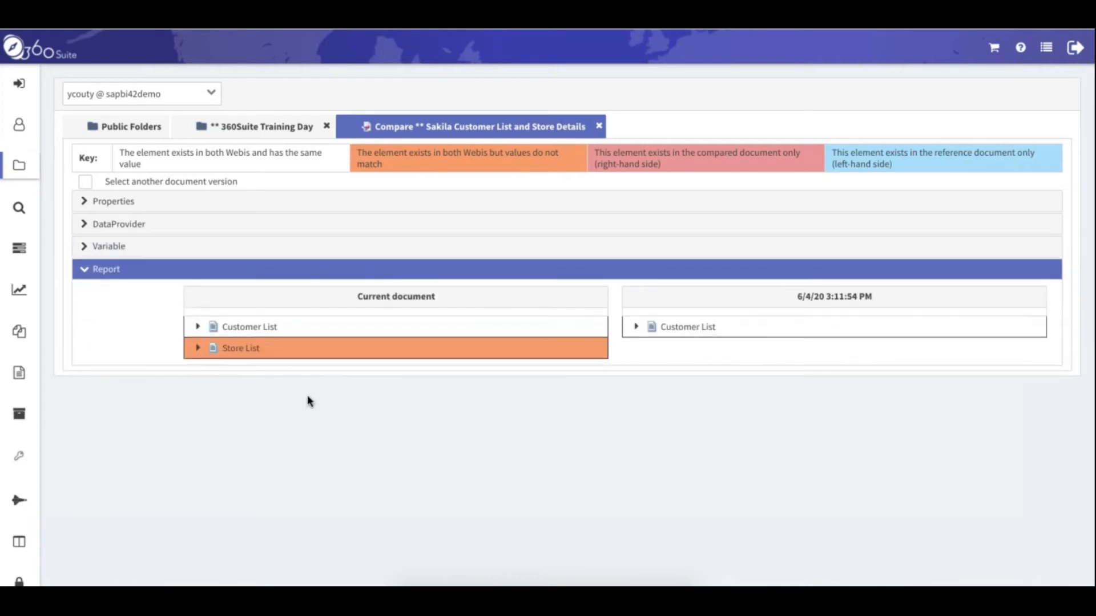
click(198, 348)
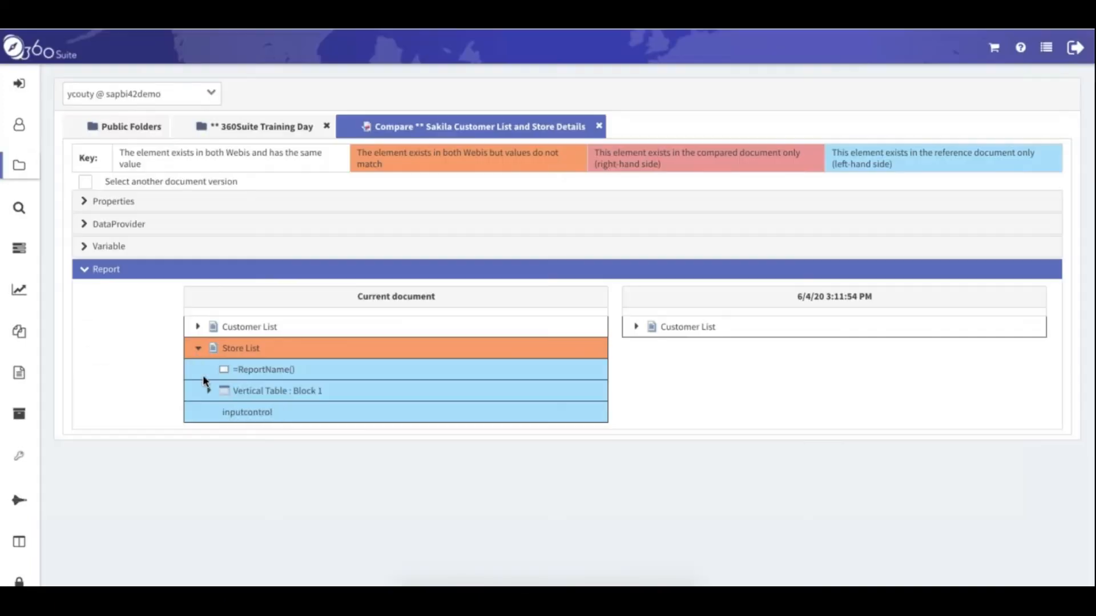
click(208, 390)
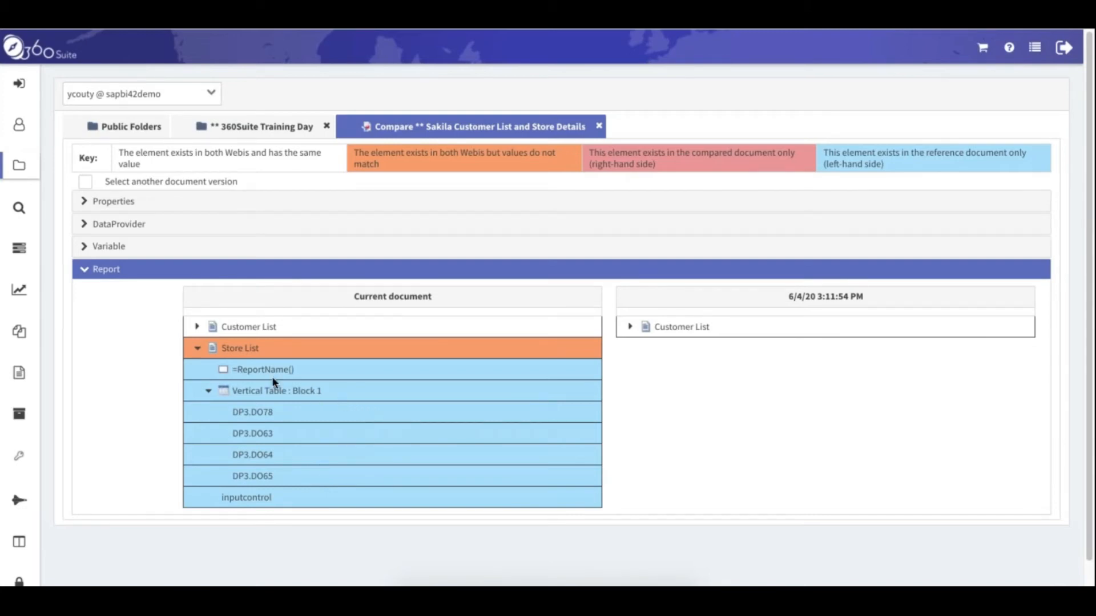
click(629, 326)
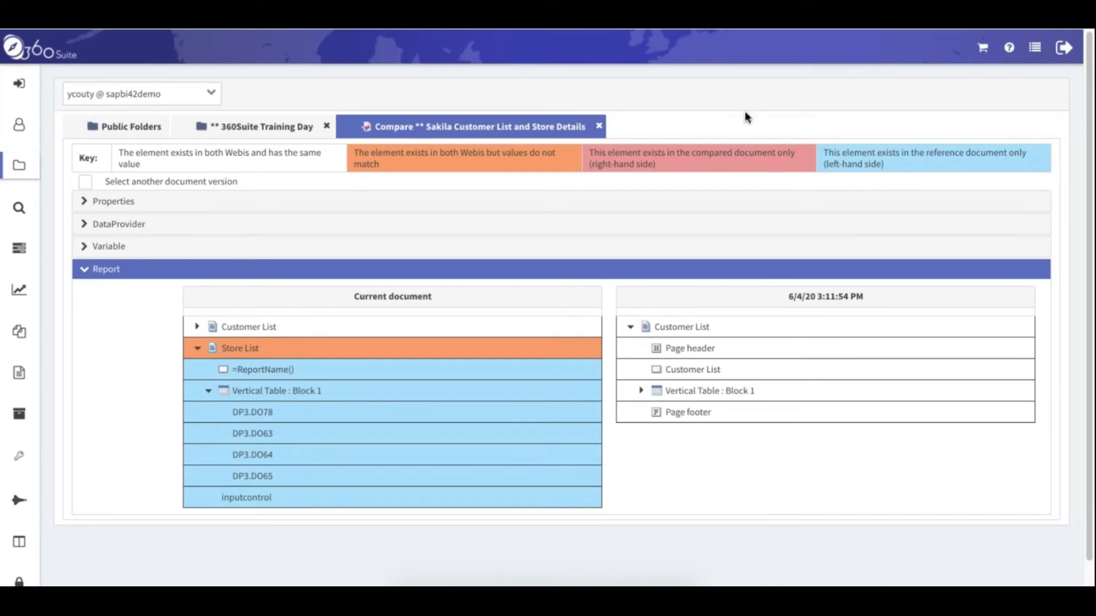
click(599, 127)
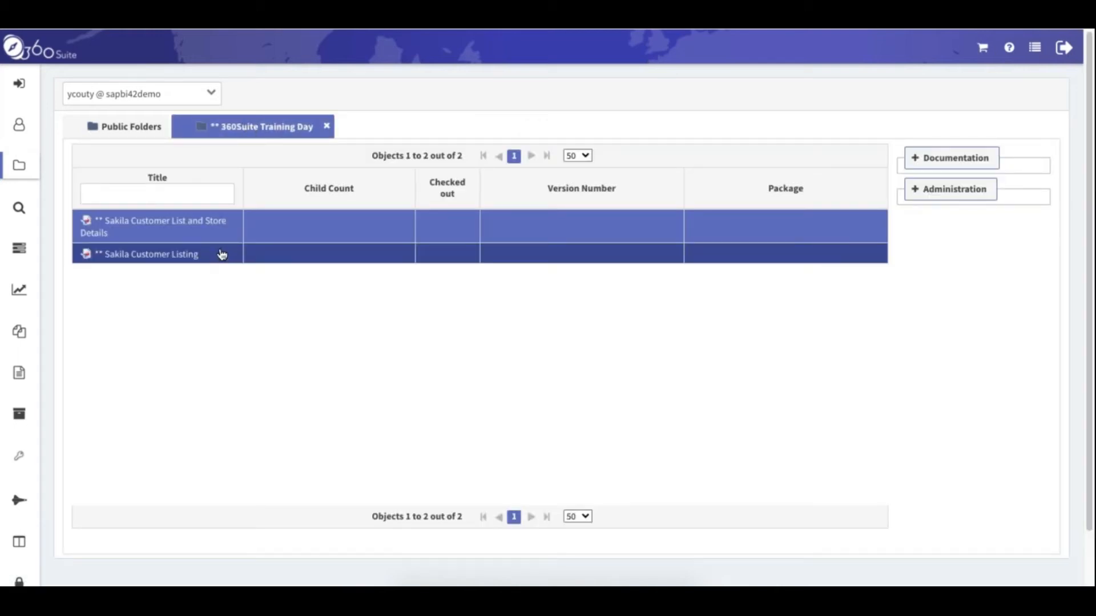
Restore the Sakila Customer List and Store Details document from its 6/5/20 backup
right_click(226, 229)
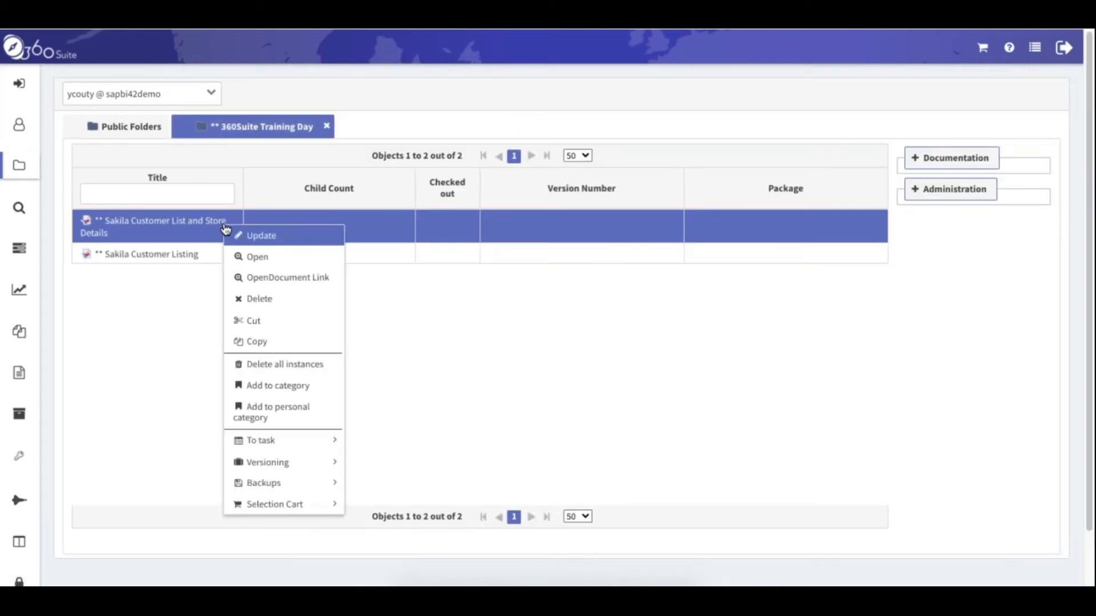
mouse_move(299, 485)
mouse_move(406, 487)
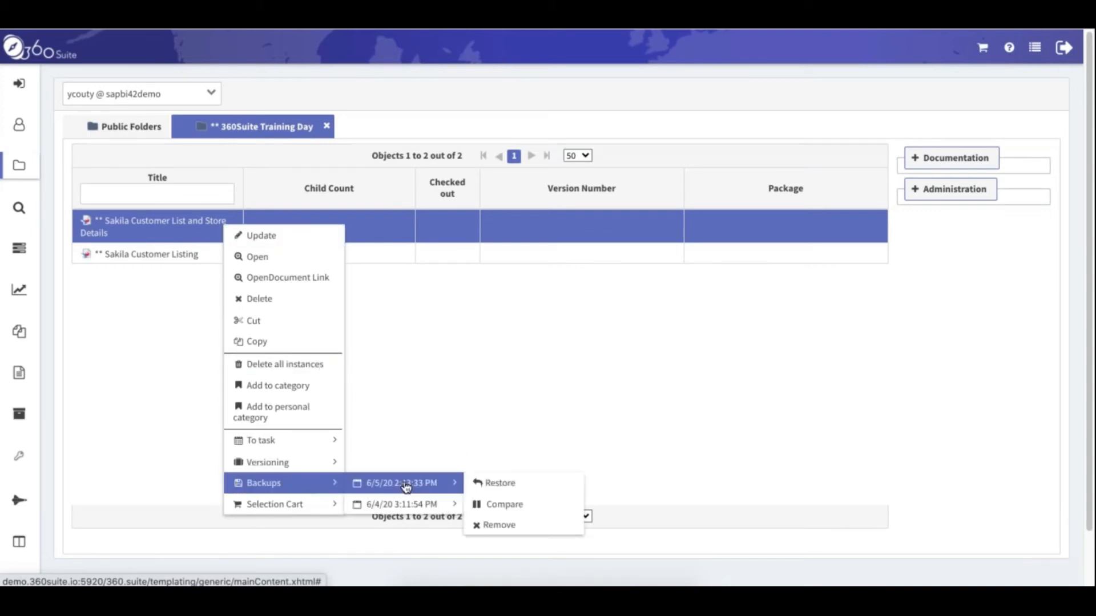
click(515, 489)
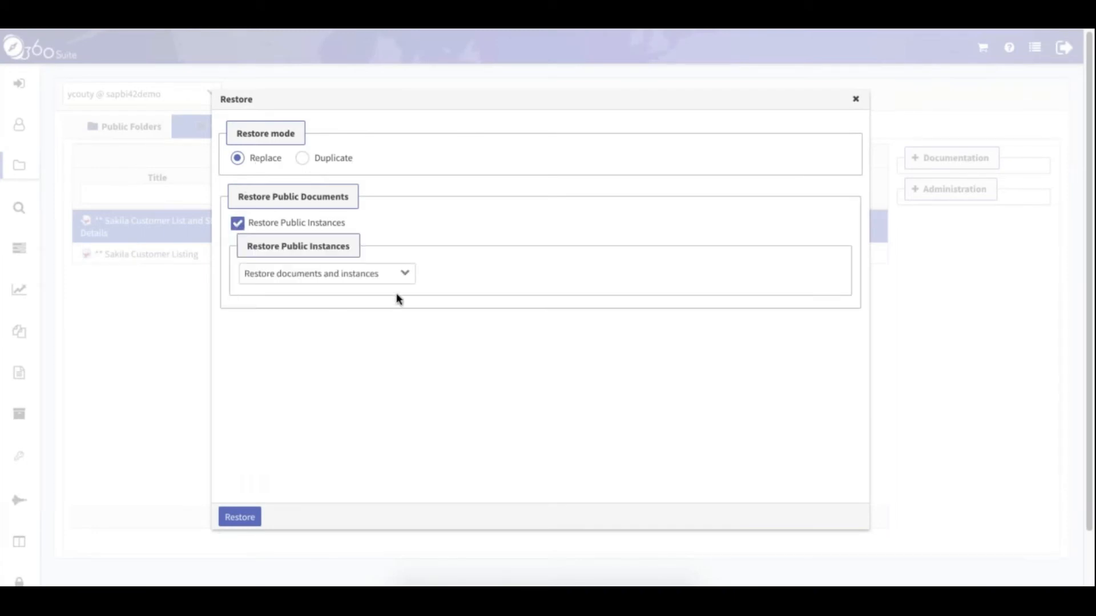
click(251, 518)
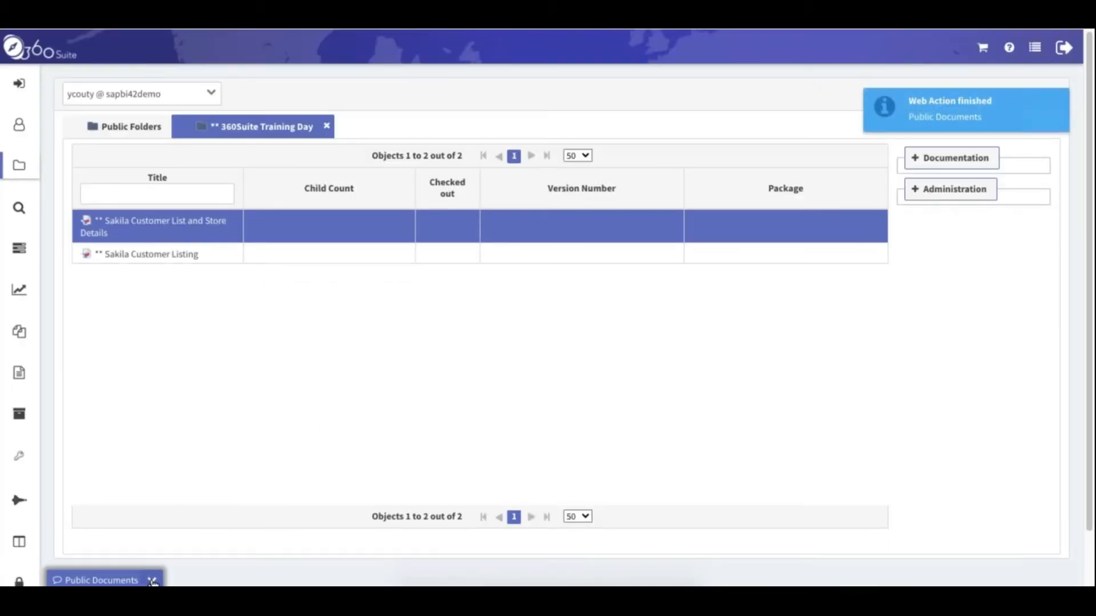
Review the restore task's log, then add Sakila Customer Listing to the selection
click(153, 582)
click(77, 517)
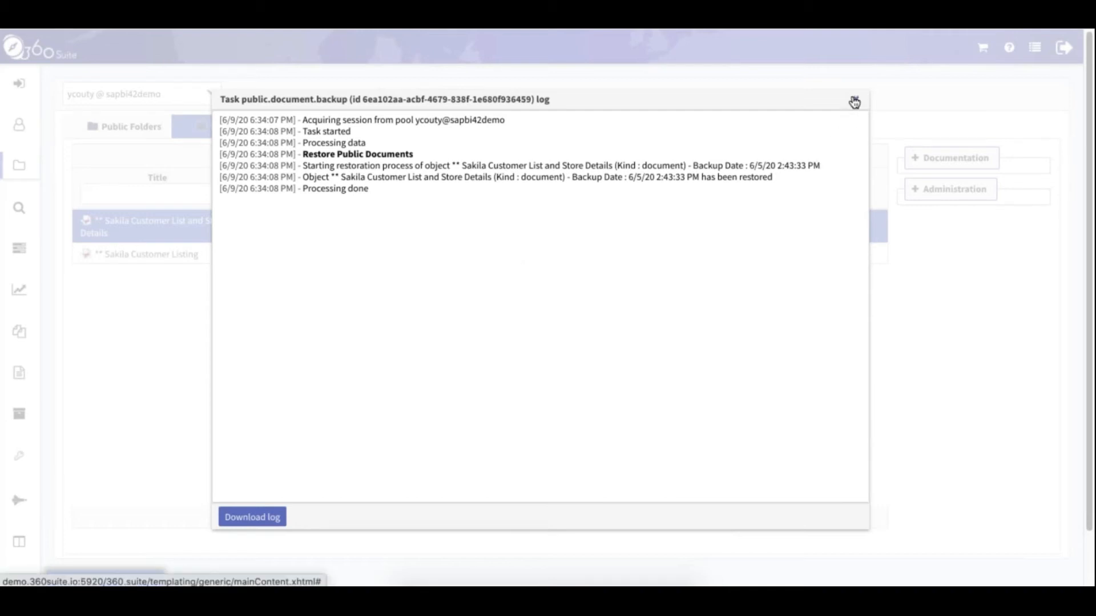
click(853, 102)
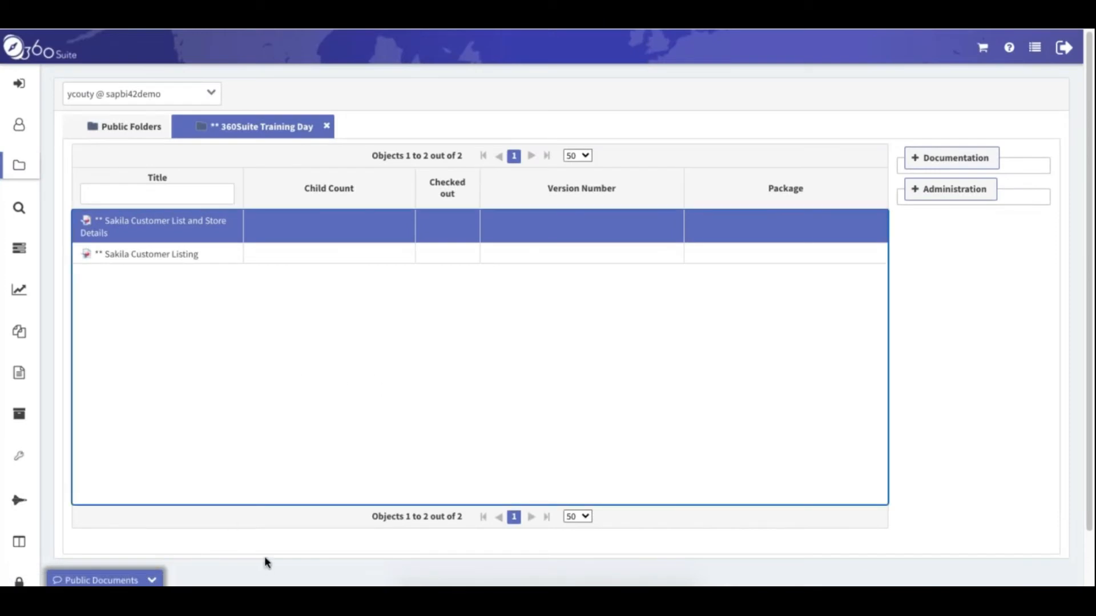
click(269, 530)
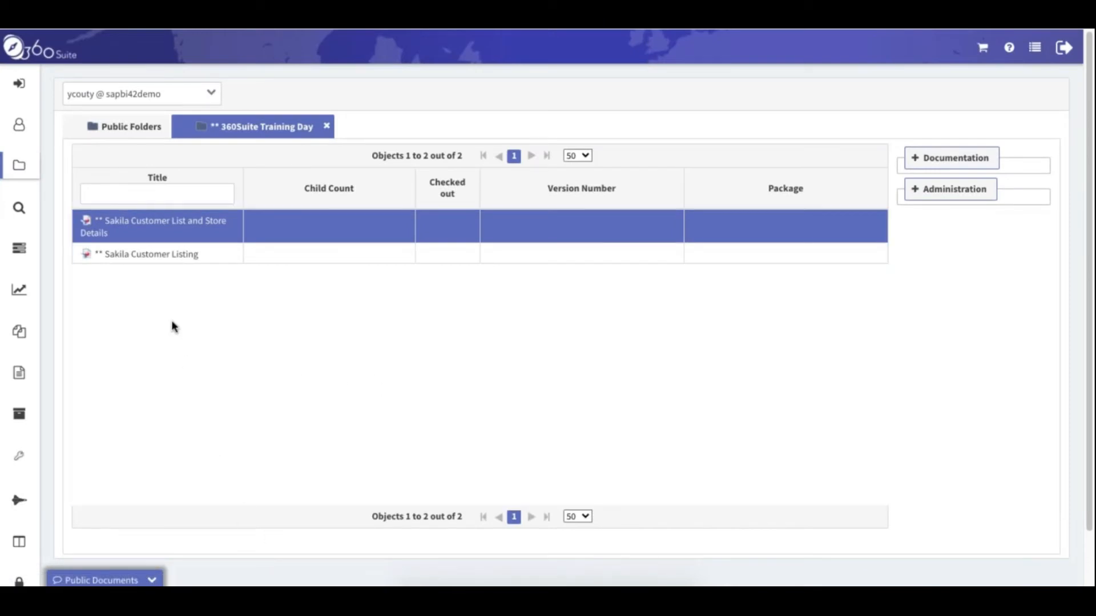
ctrl+click(206, 259)
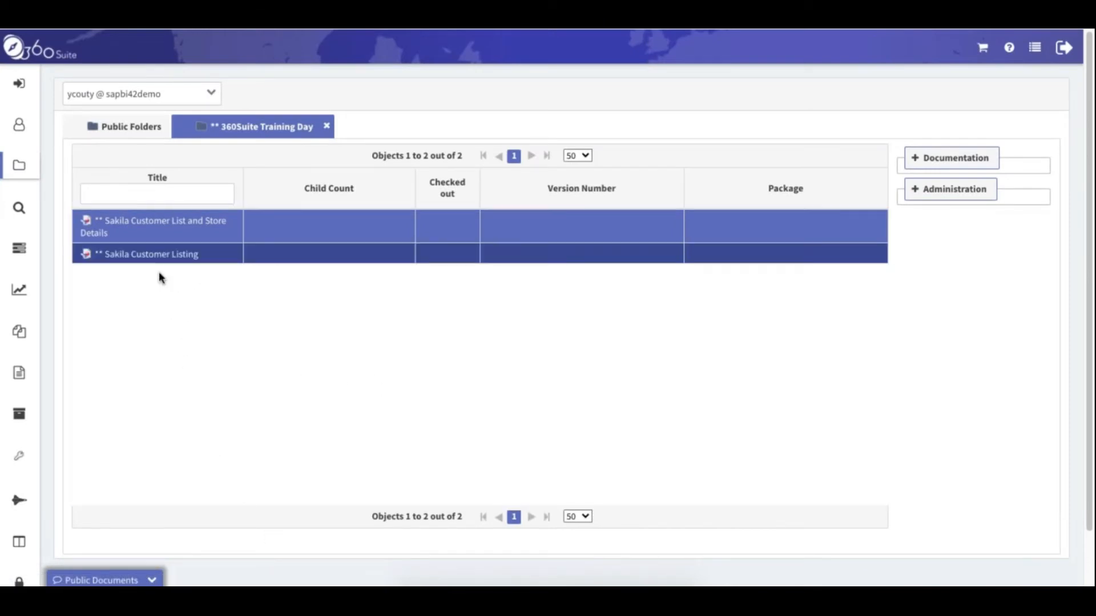
Delete the top demo user 360Demo1 from Users and dismiss the finished Public Documents task notice
mouse_move(19, 125)
click(113, 147)
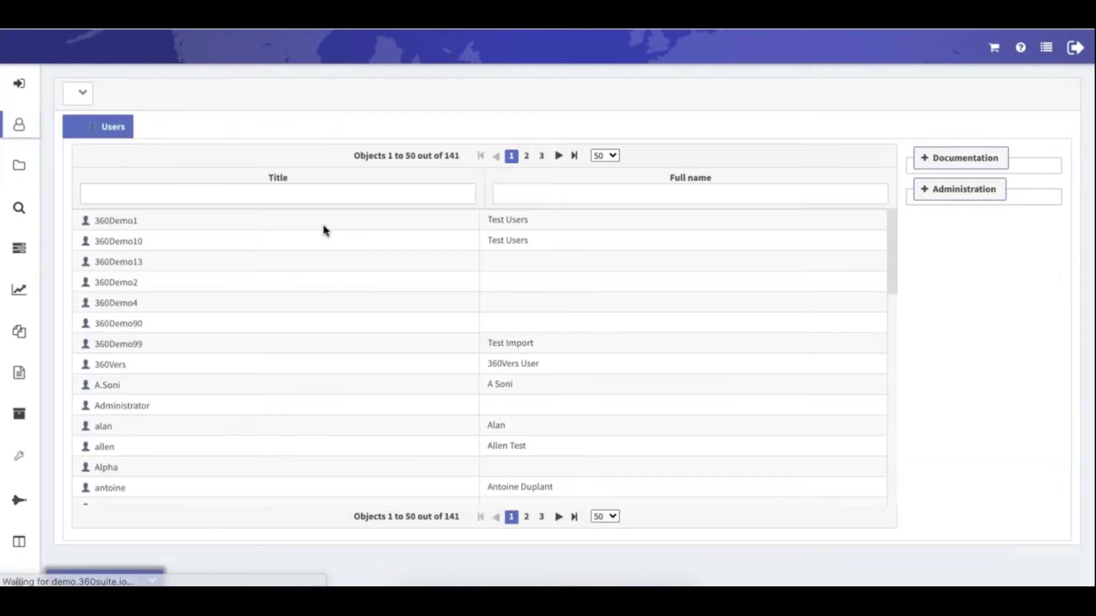
right_click(318, 226)
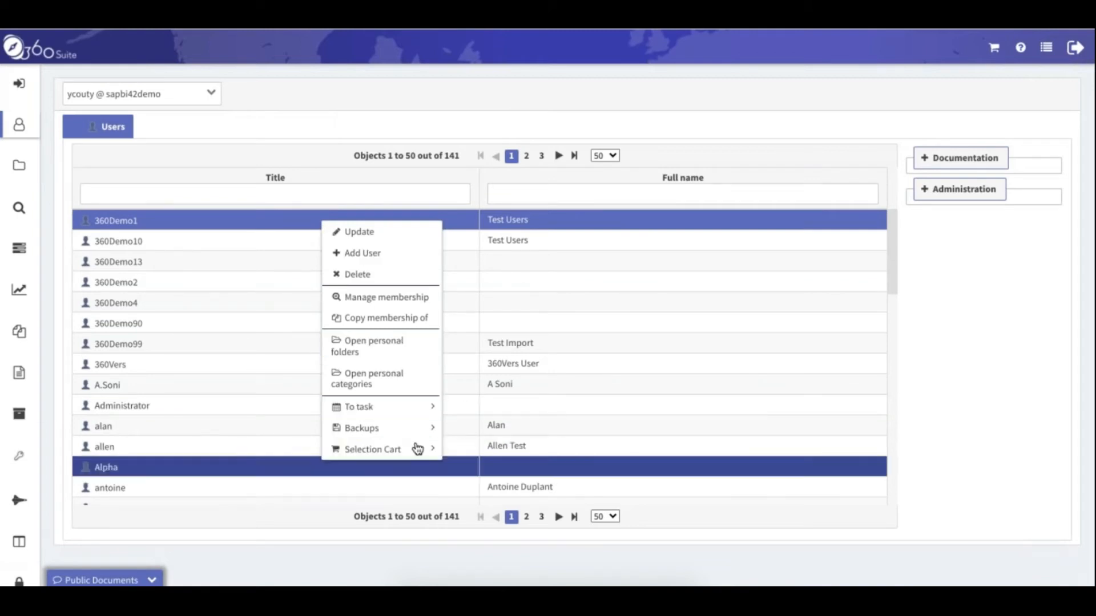
mouse_move(400, 428)
mouse_move(510, 430)
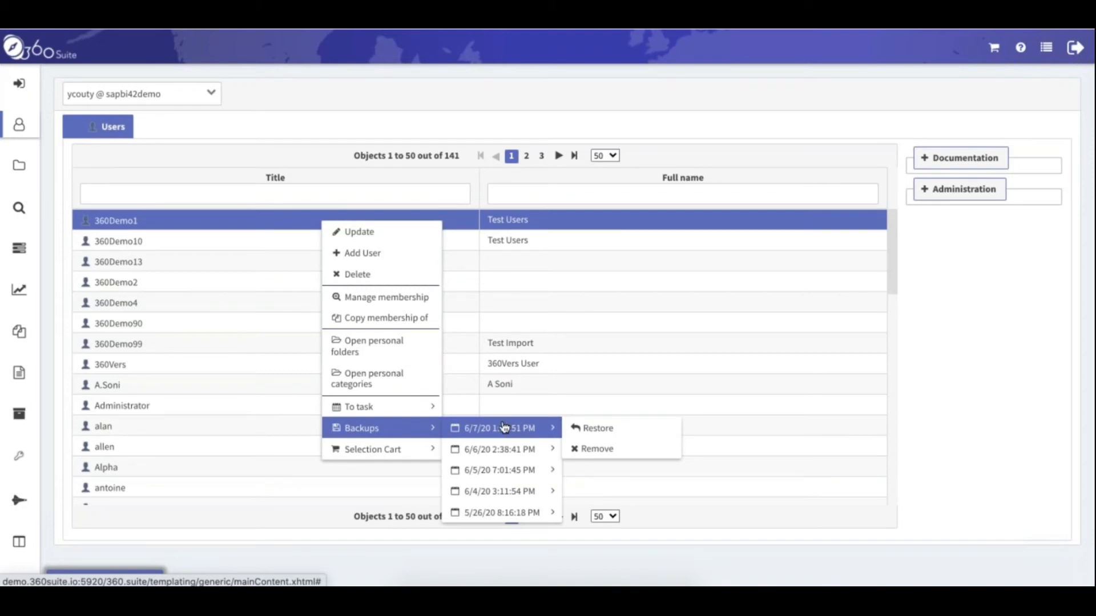
click(357, 274)
click(538, 342)
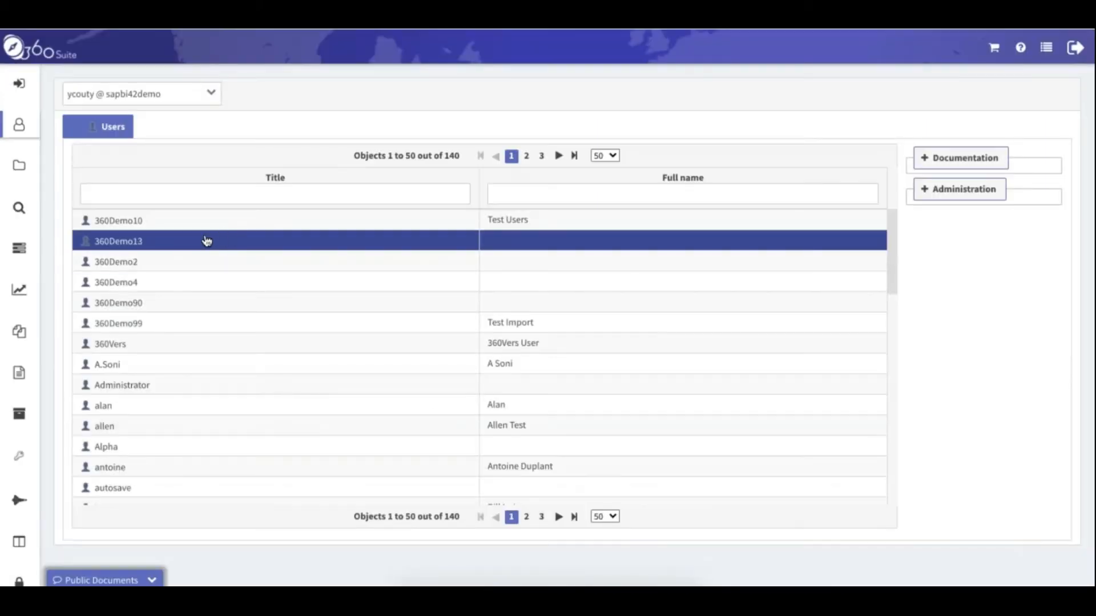
click(152, 580)
click(69, 540)
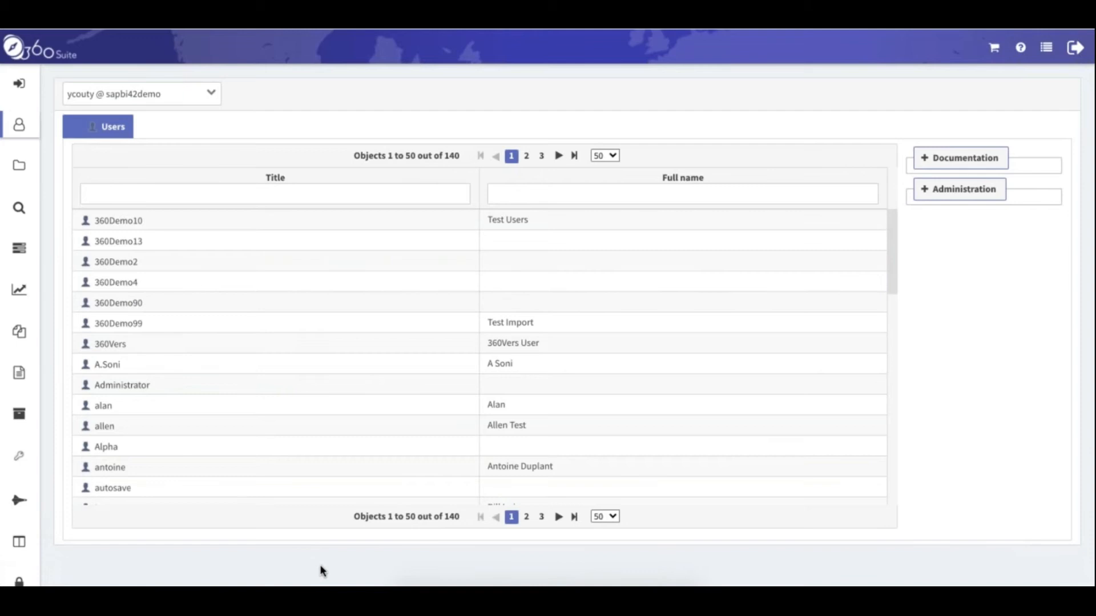
Open the Recycle Bin under Backups and set Object Kind to Users
click(21, 417)
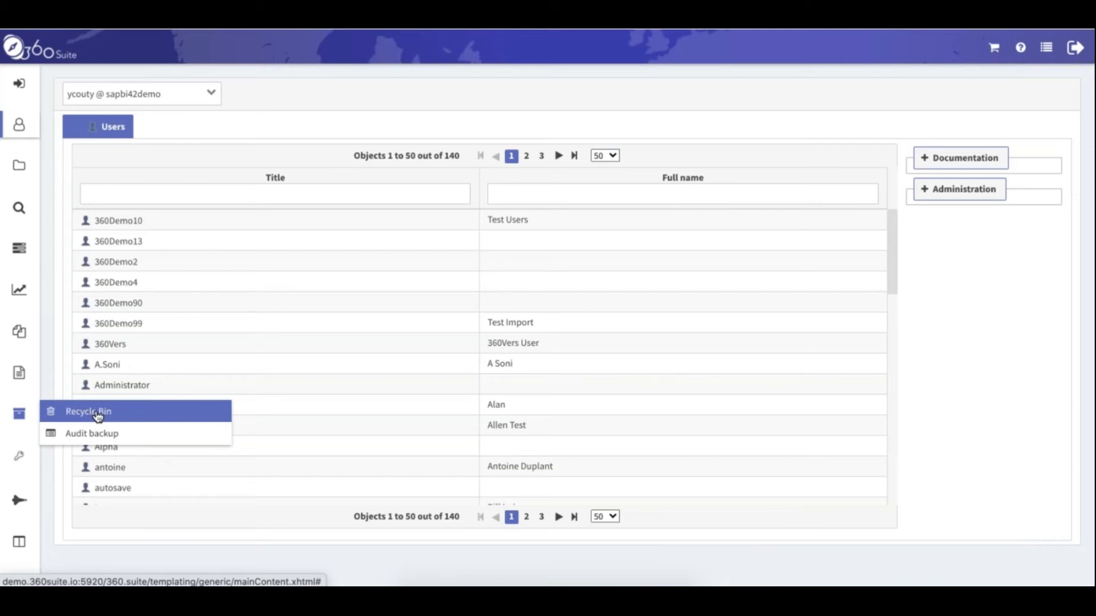
click(98, 416)
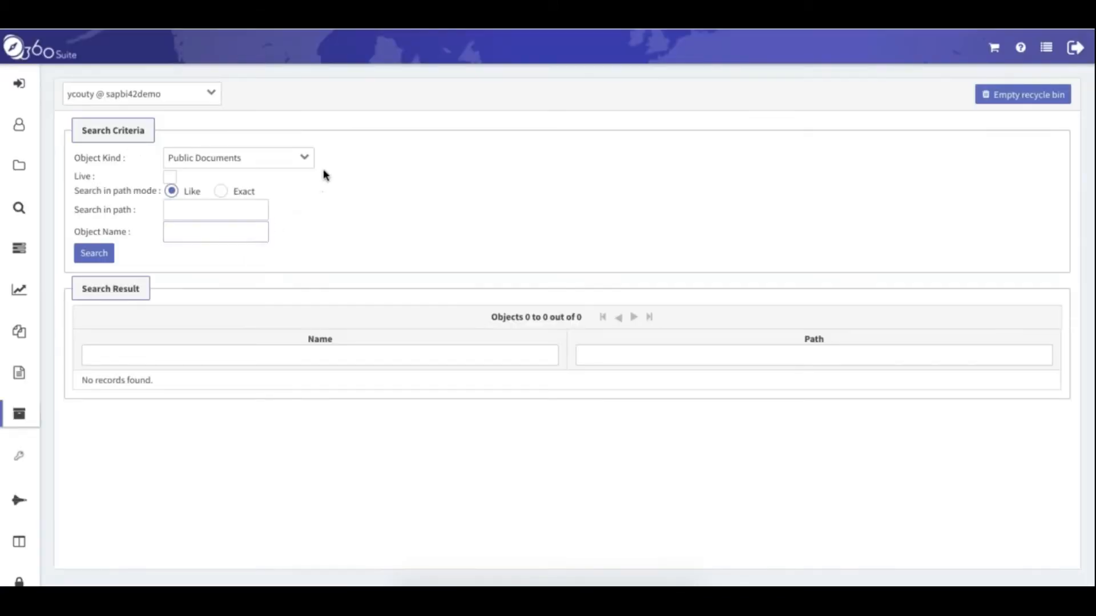
click(304, 159)
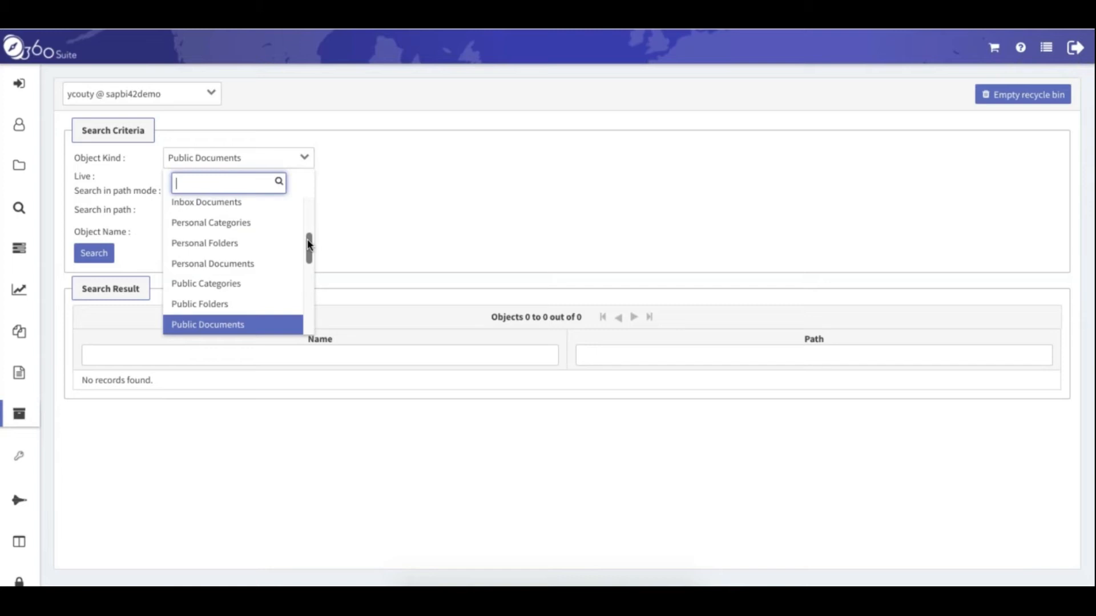
drag(309, 244, 311, 269)
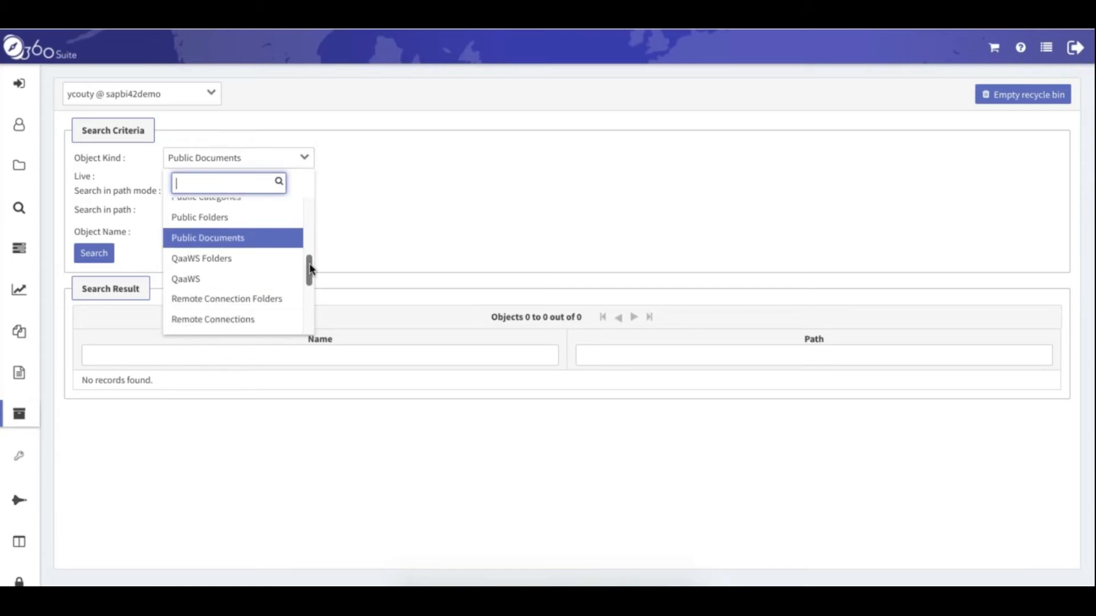
drag(311, 269, 313, 321)
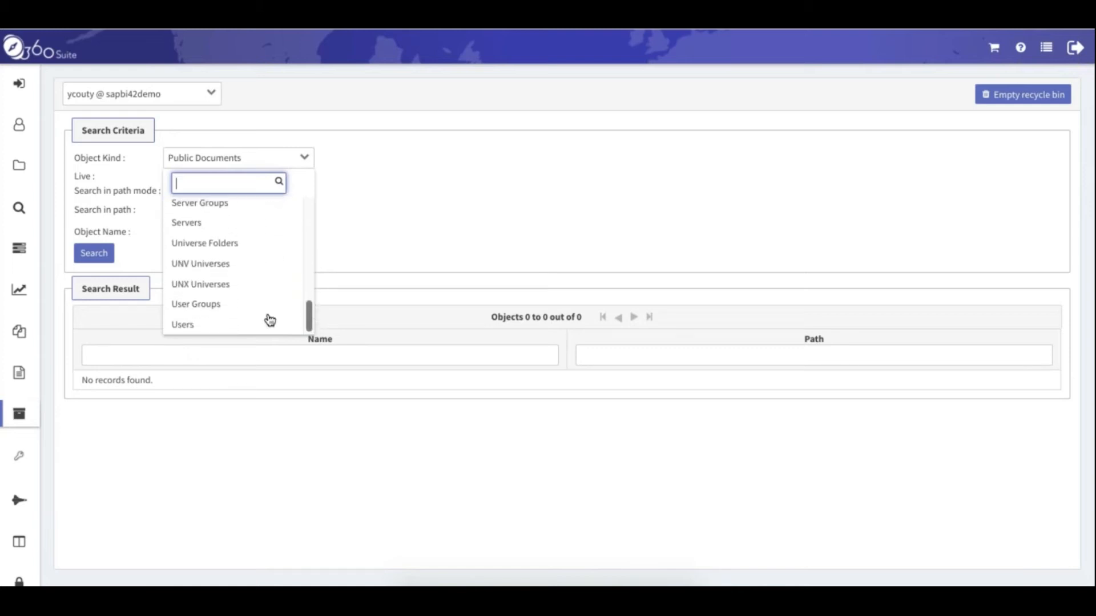
click(215, 326)
Search for user login 360 and select the top deleted demo user
click(156, 194)
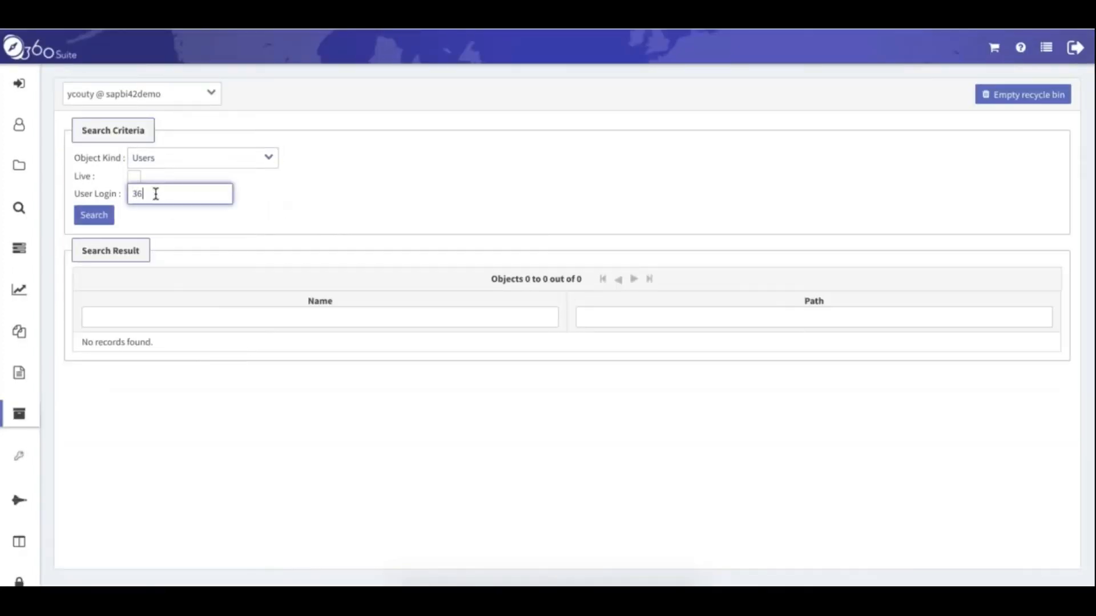
click(97, 215)
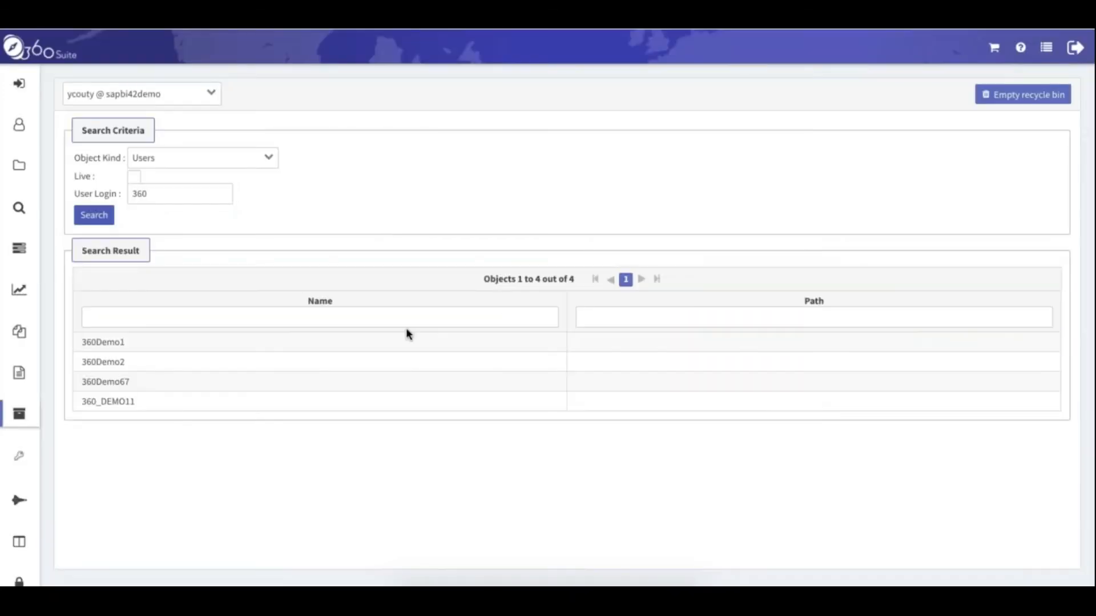
click(142, 345)
click(168, 349)
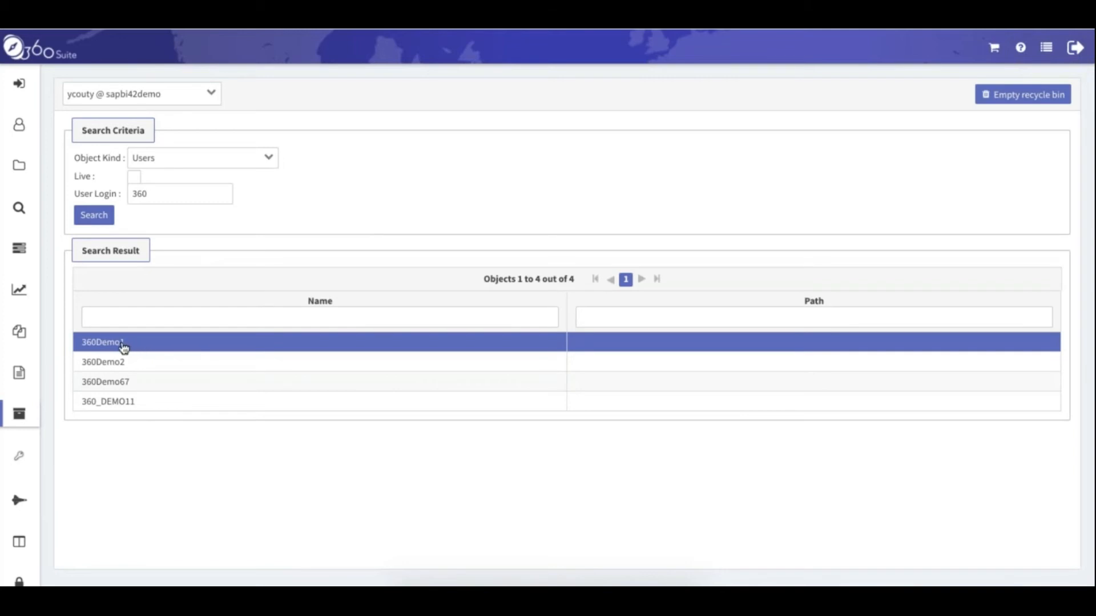
Restore the deleted user from its 6/4/20 3:11:54 PM backup
right_click(180, 346)
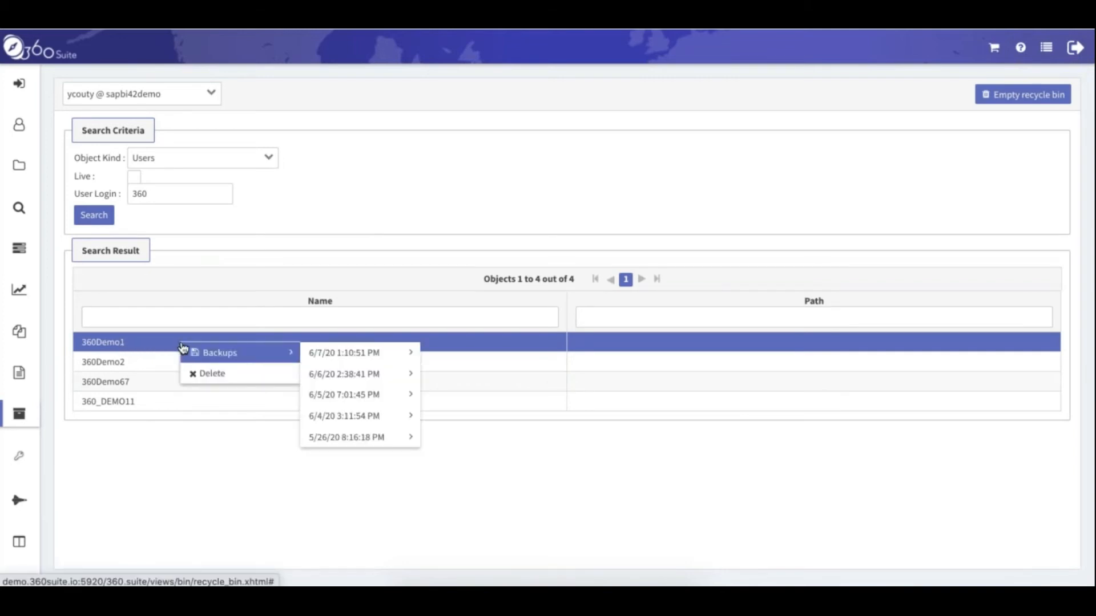
mouse_move(367, 404)
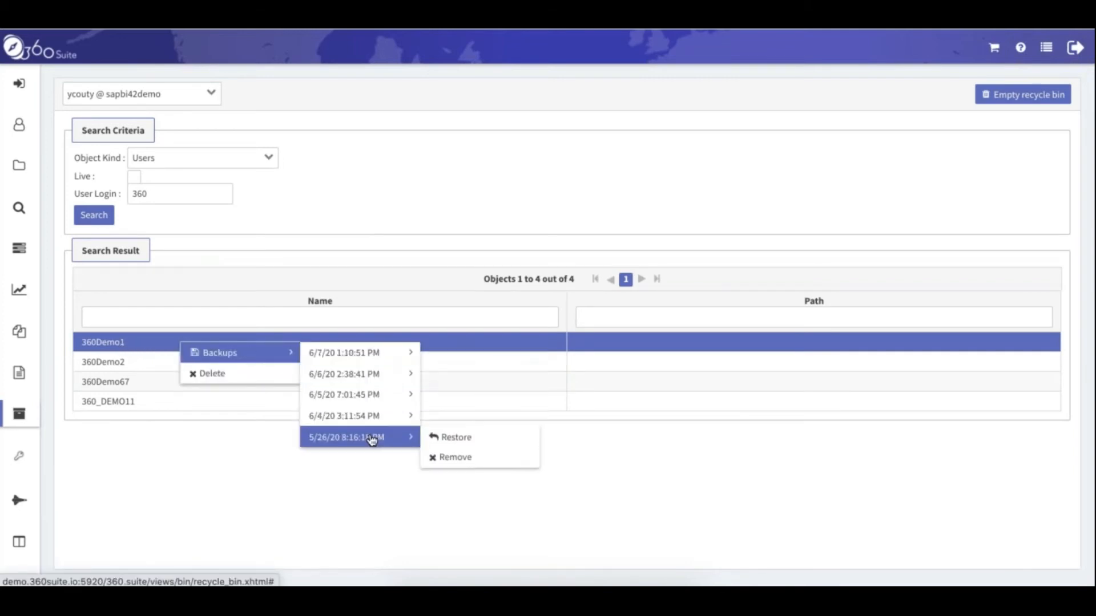
mouse_move(372, 360)
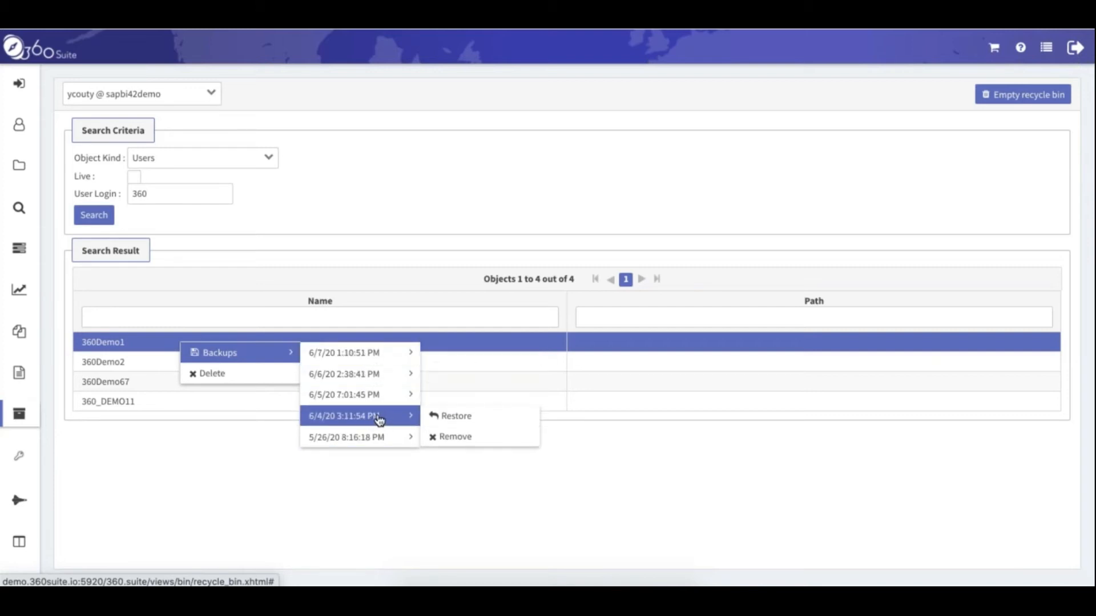
click(467, 427)
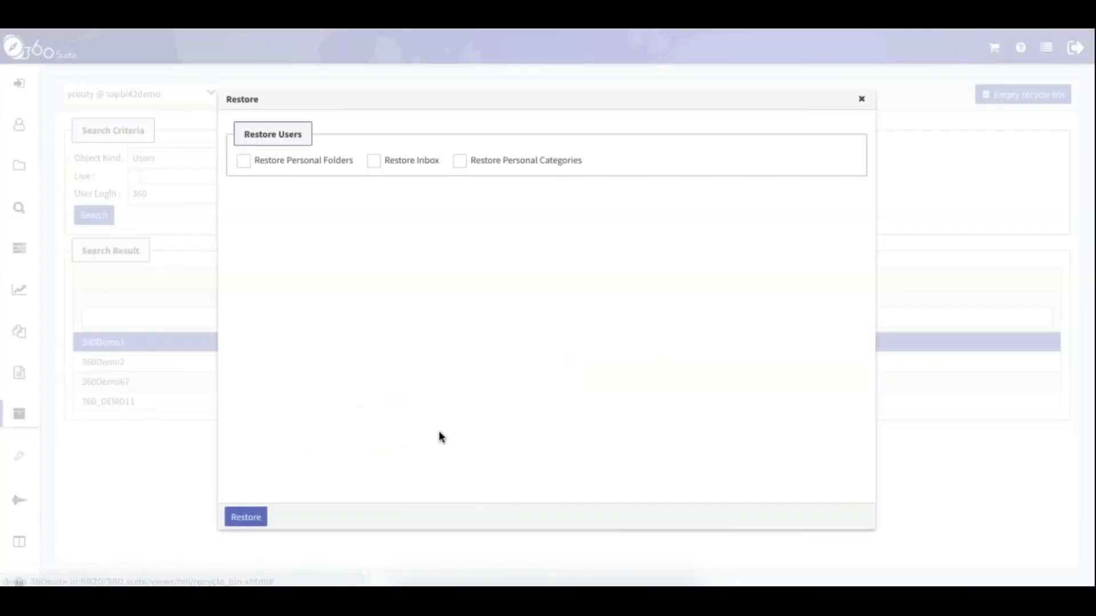
Include personal folders, documents, instances and inbox with sub-containers and documents, then launch the restore
click(244, 162)
click(374, 162)
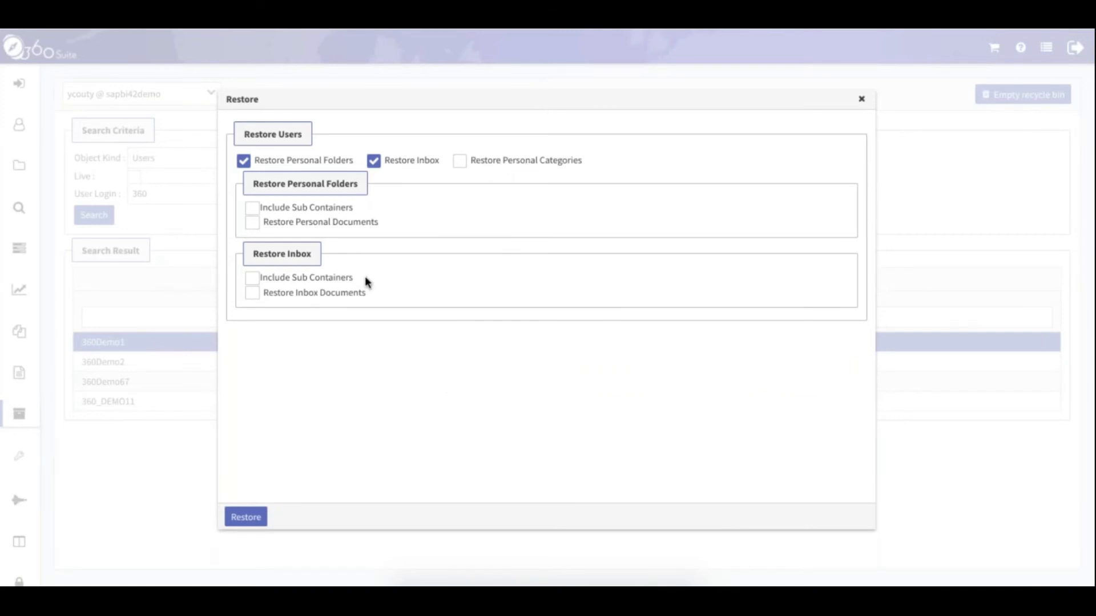
click(252, 208)
click(252, 223)
click(261, 273)
click(252, 411)
click(255, 427)
drag(870, 312, 868, 341)
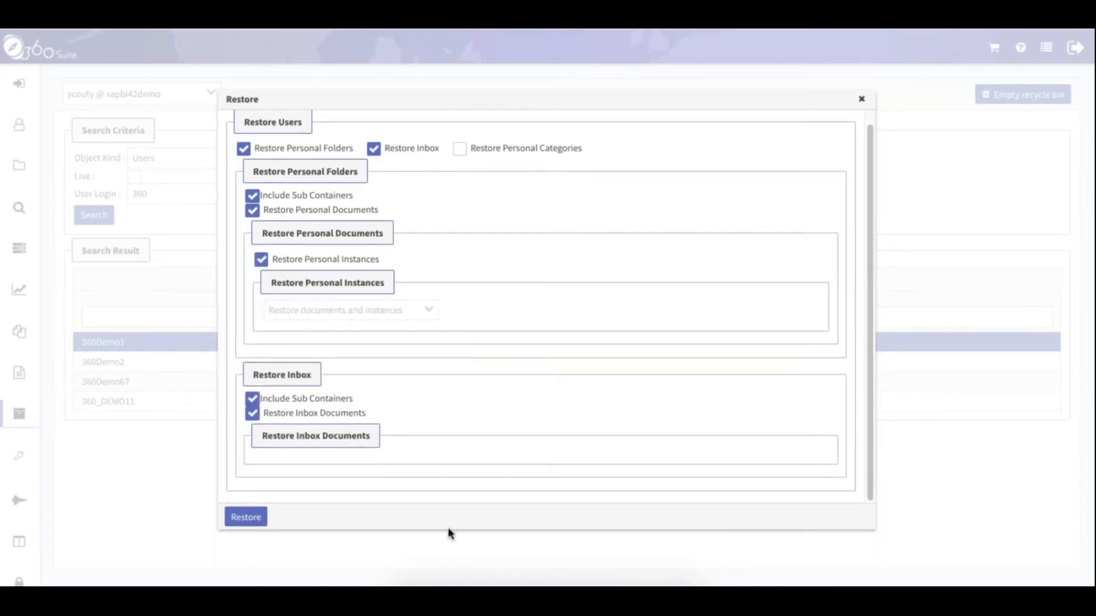
click(247, 520)
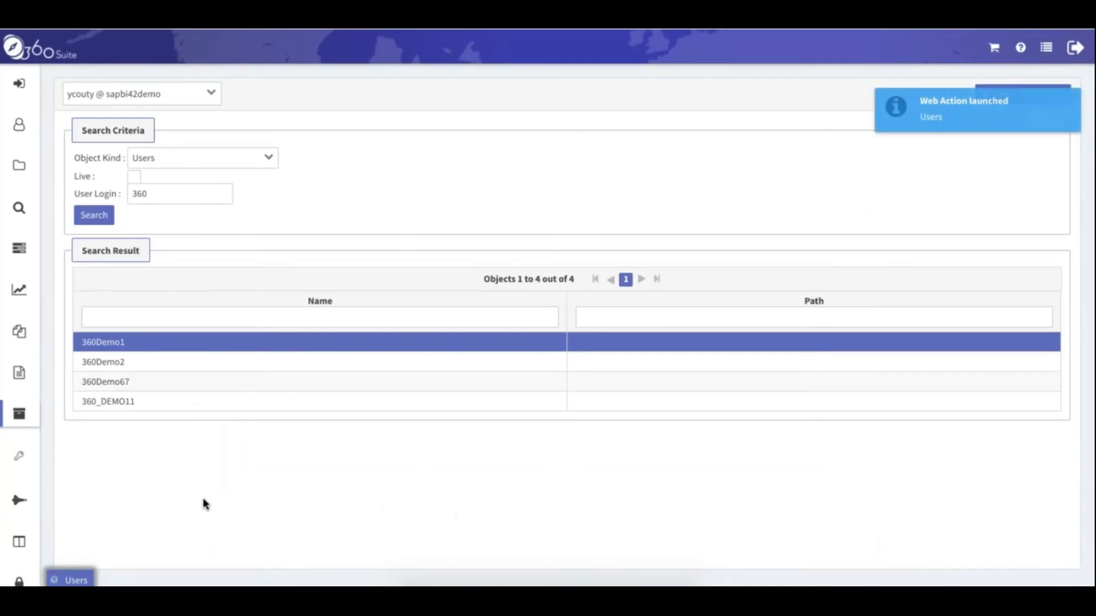
Check the user restore task's log, then return to the Users list showing 141 accounts
click(102, 581)
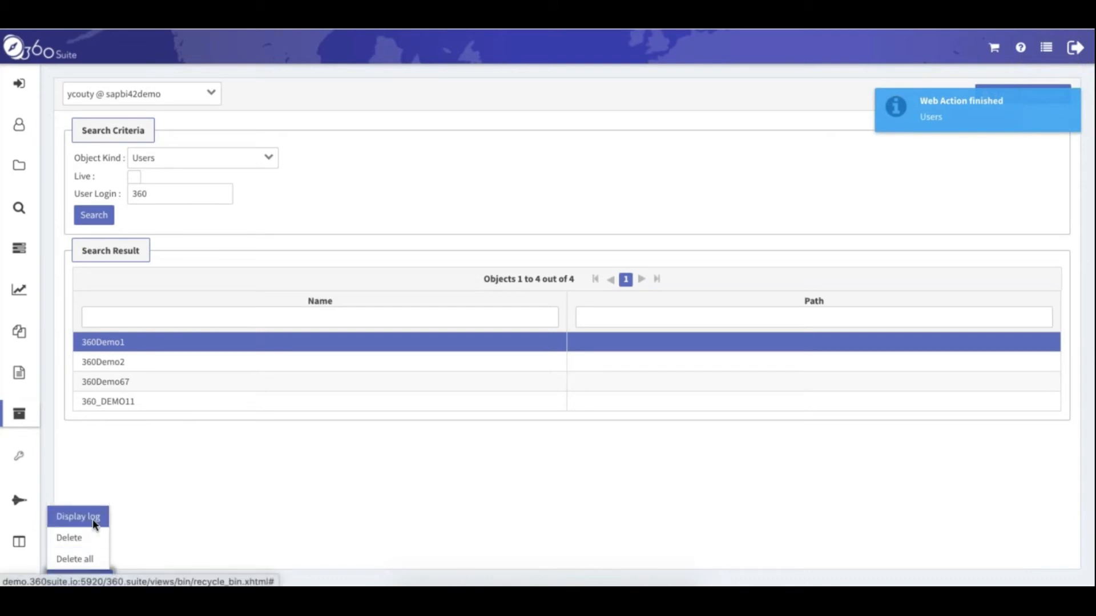
click(93, 519)
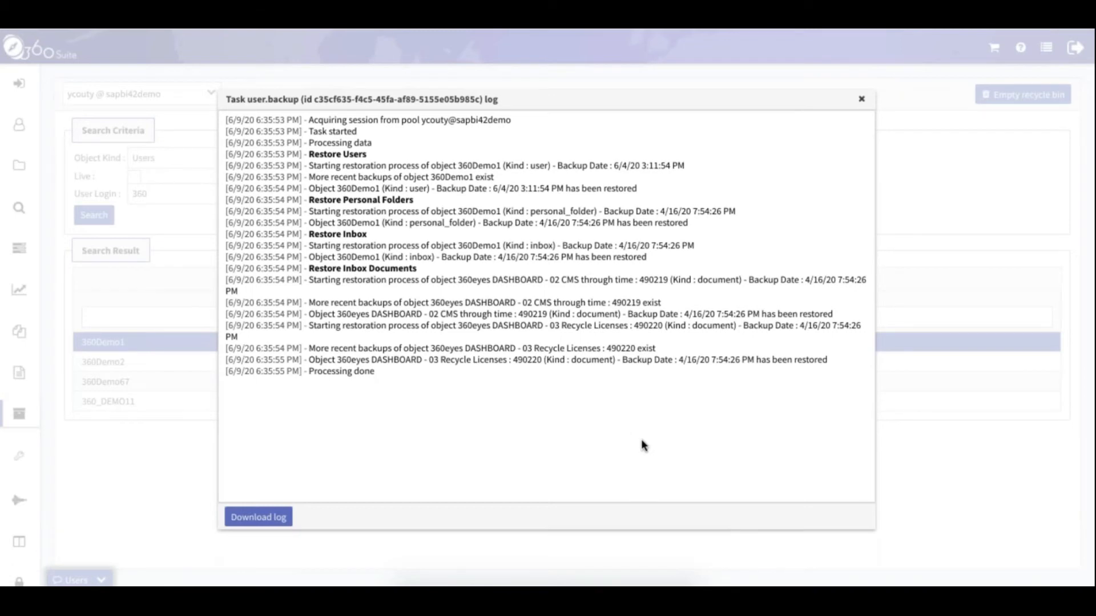
click(862, 100)
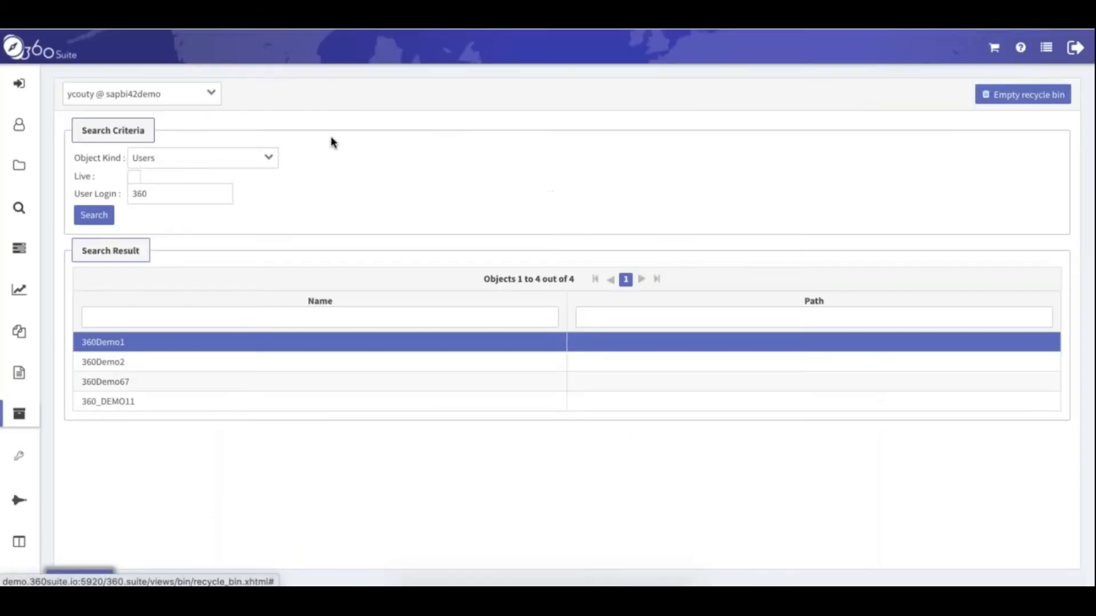
click(19, 126)
click(106, 147)
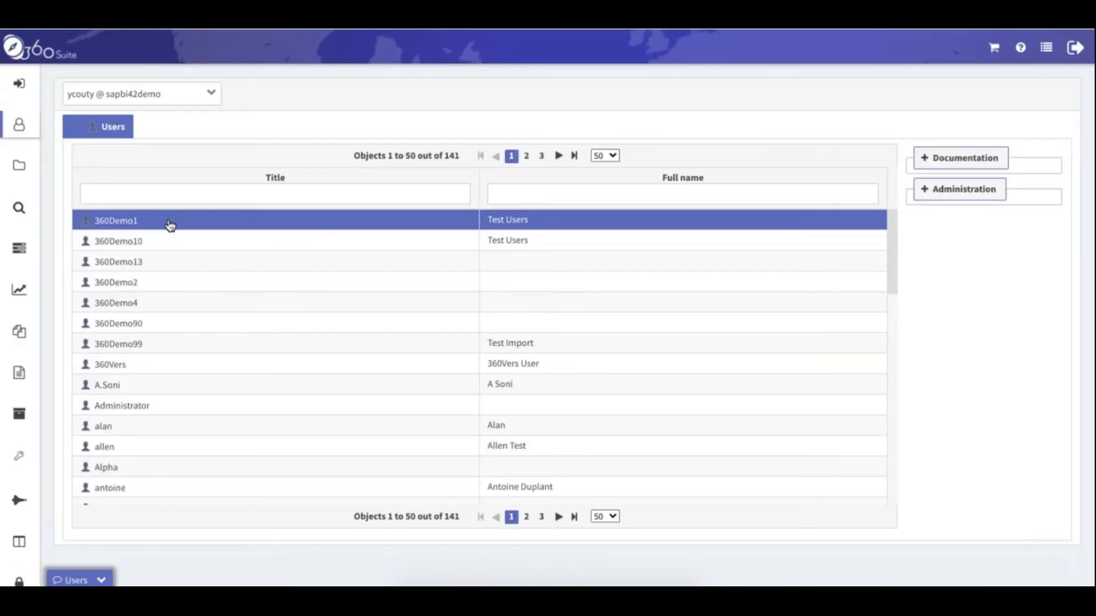
Dismiss the Users restore task notice and open Tasks > Rollback Tasks
click(103, 579)
click(69, 537)
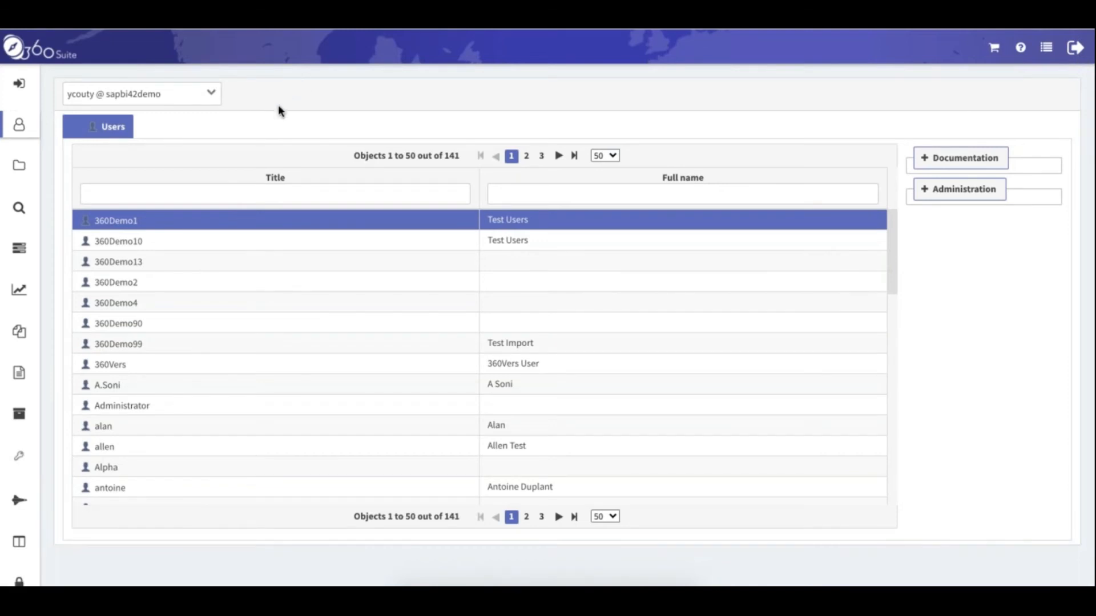
click(23, 256)
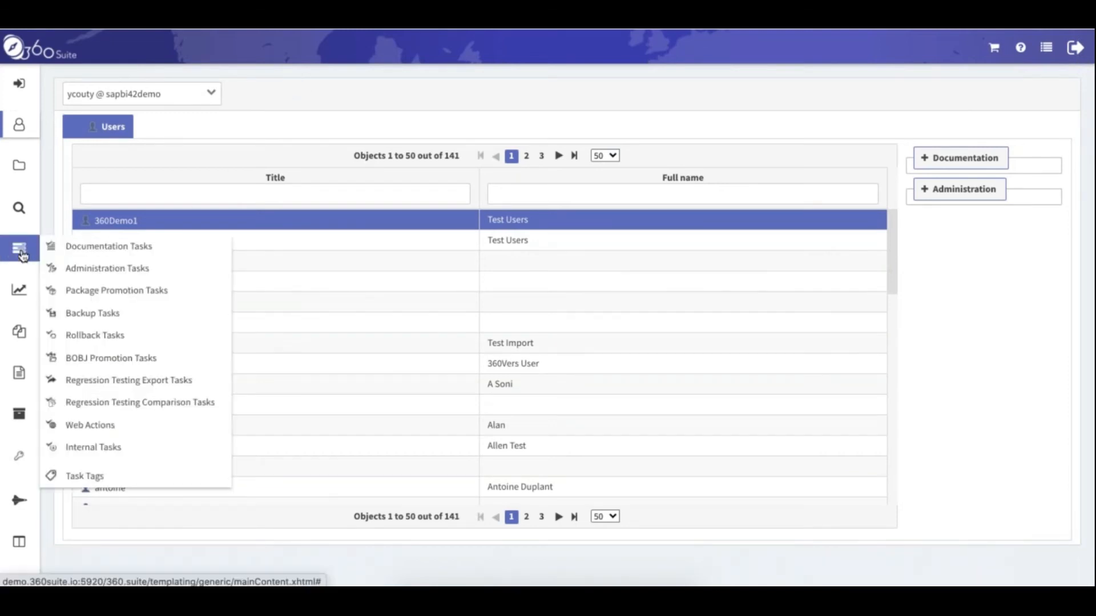
click(151, 339)
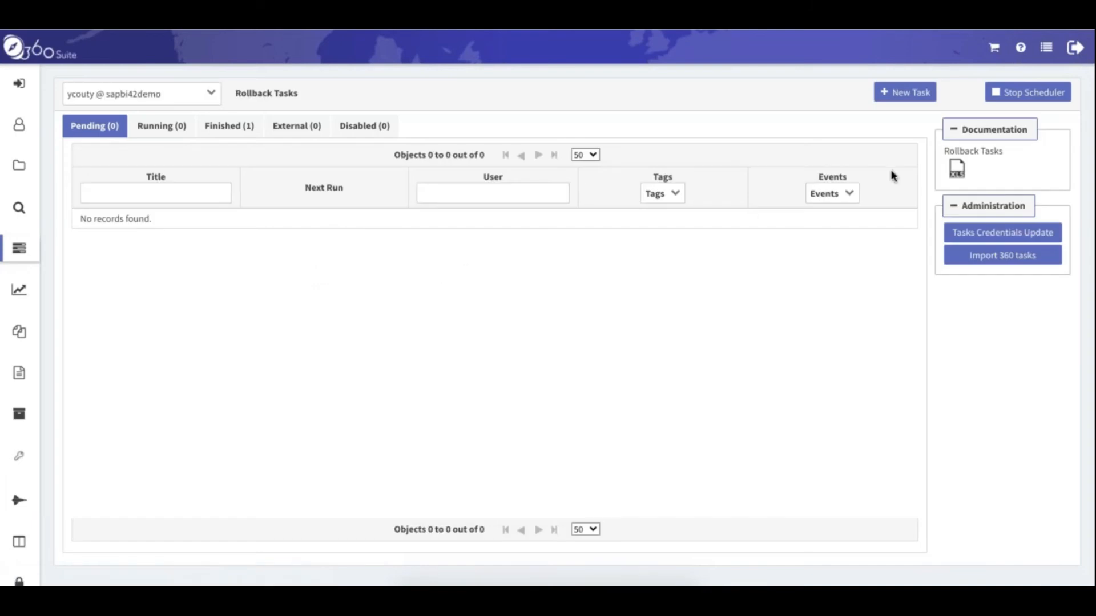
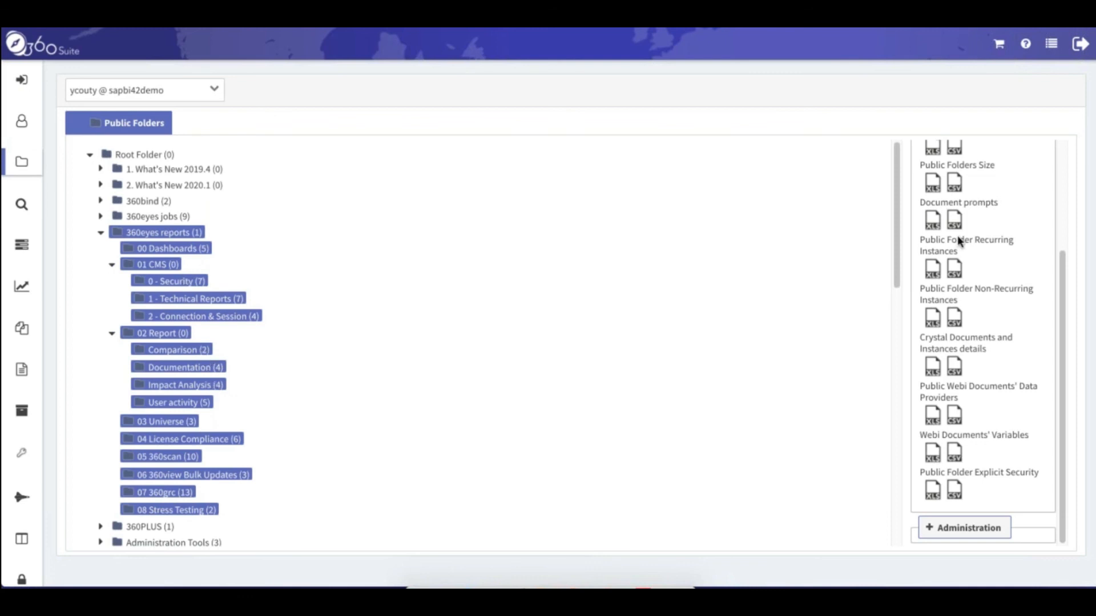
Select the Root Folder and expand the Administration actions for the 360eyes reports folders
click(158, 157)
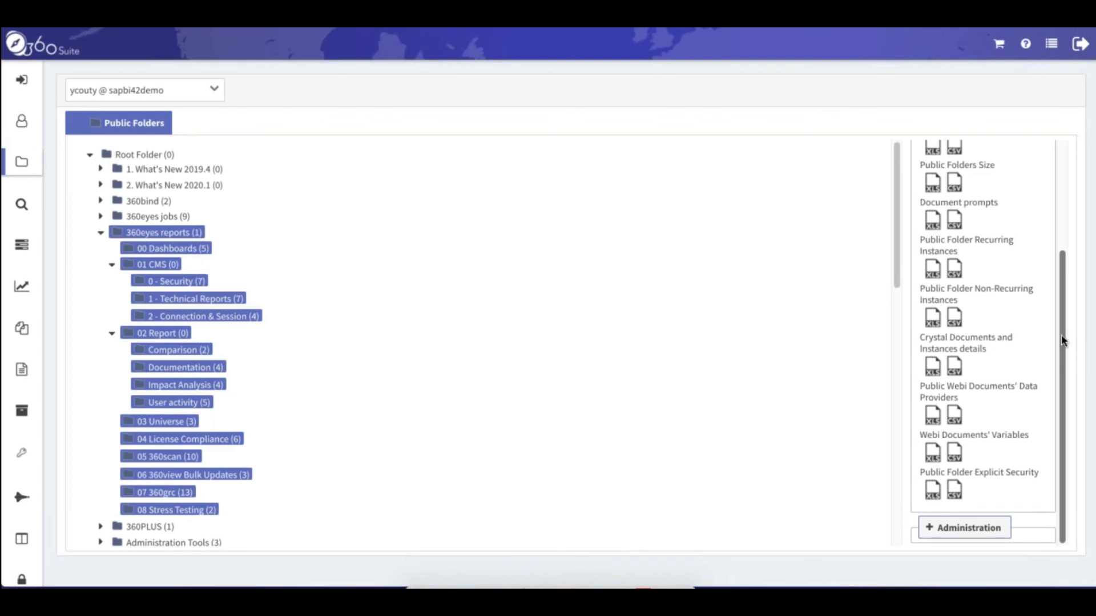
click(931, 528)
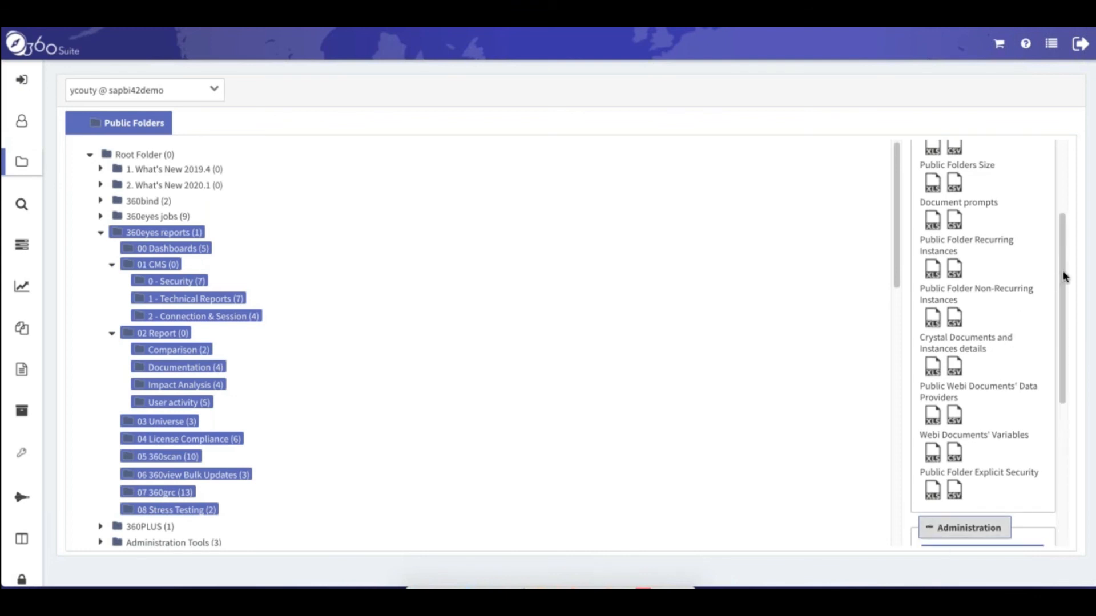
Open and close the Update Recurring Instances dialog, then switch to the Personal Folders tree
drag(1063, 276, 1057, 422)
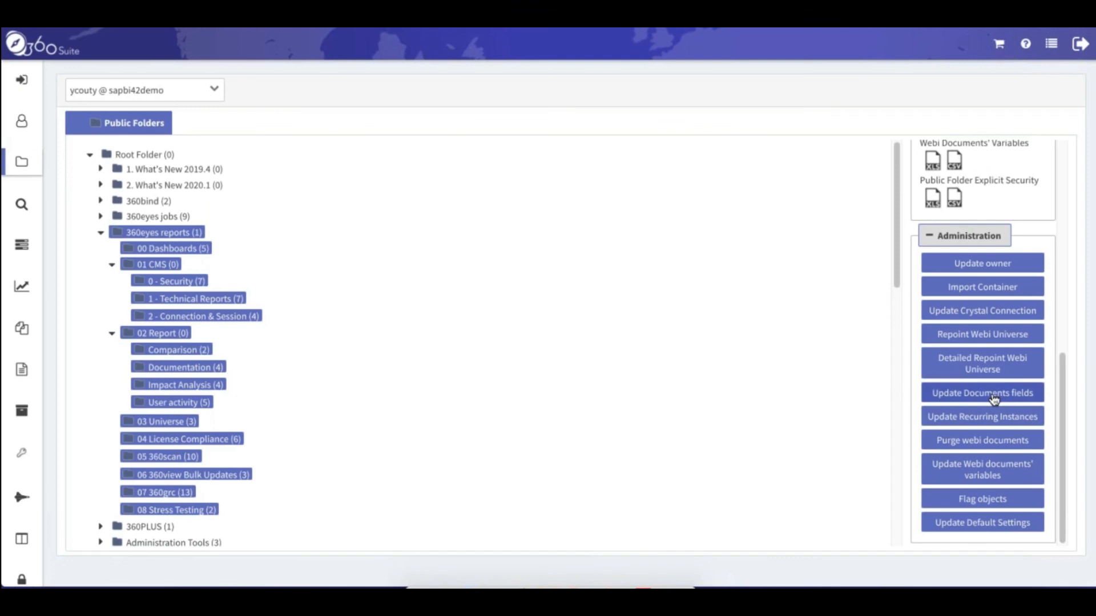
click(989, 421)
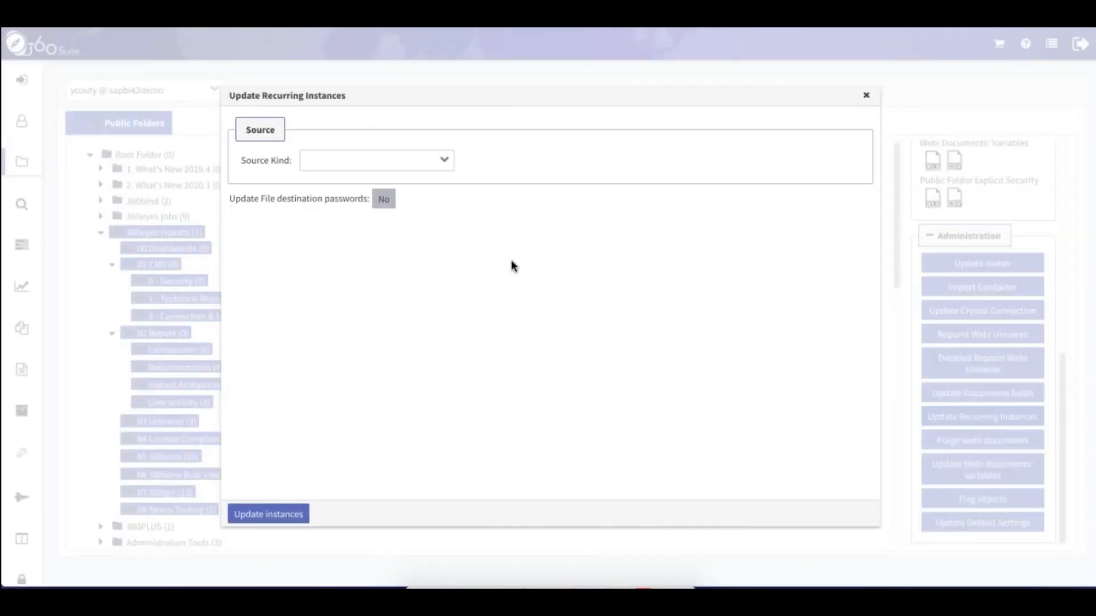
click(866, 96)
click(22, 161)
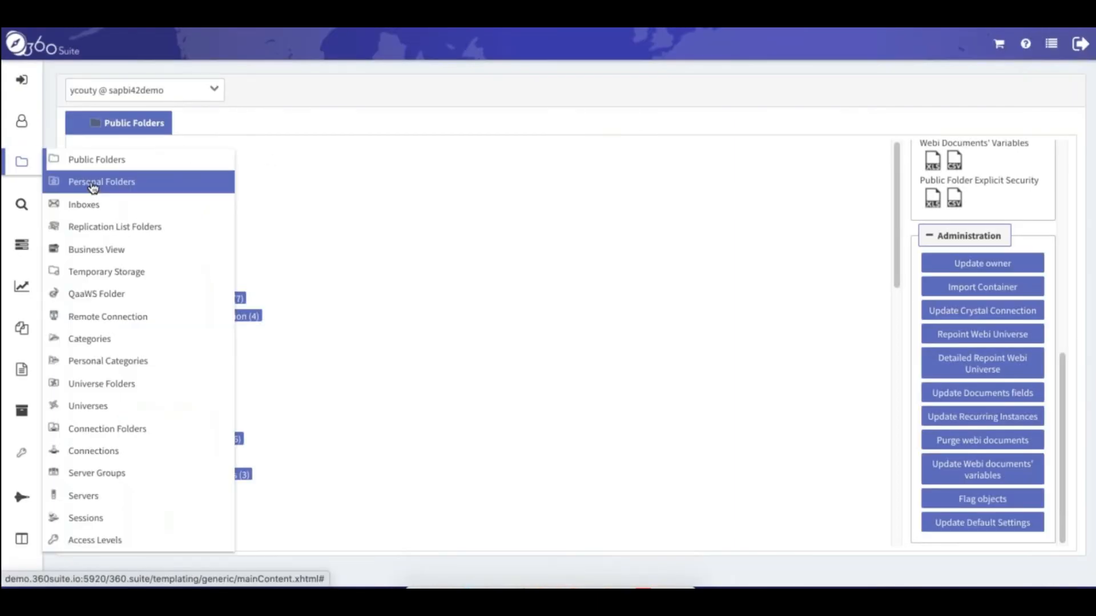
click(95, 181)
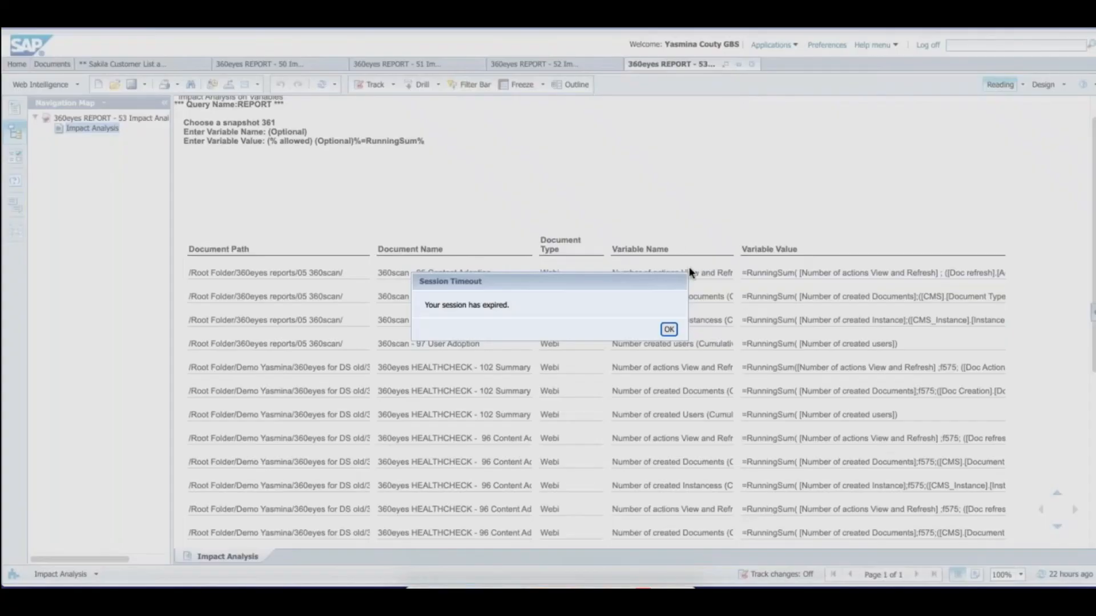
Dismiss the session timeout and log back into BI Launch Pad with the saved password
click(668, 332)
click(546, 248)
click(553, 283)
key(Return)
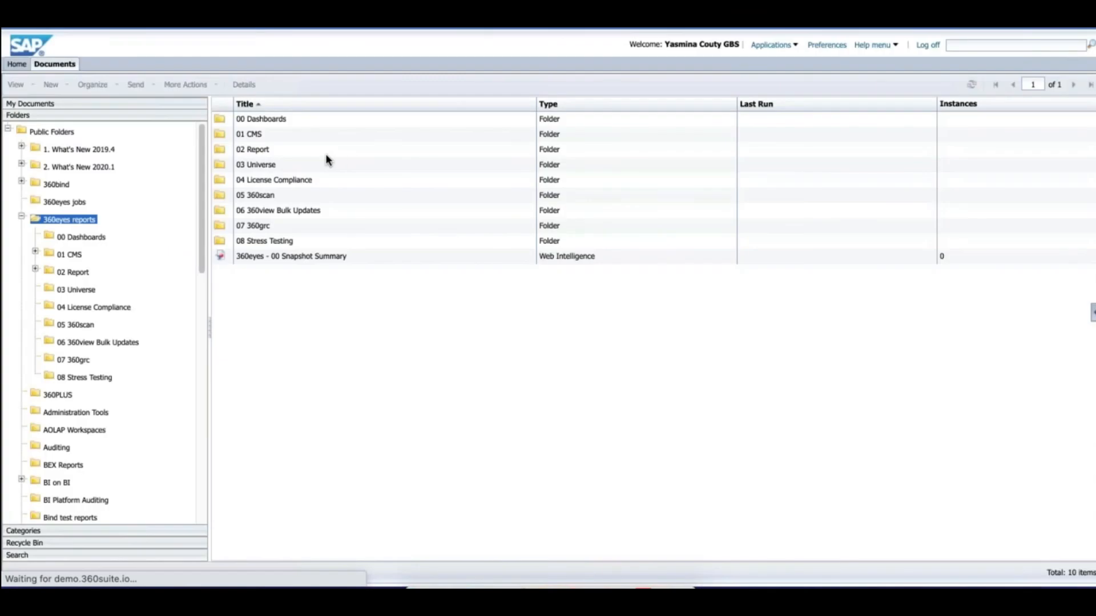
Inspect the 360eyes_CLEANUP, CMS, COMPLIANCE and CRYSTAL programs in the 360eyes jobs folder
click(62, 203)
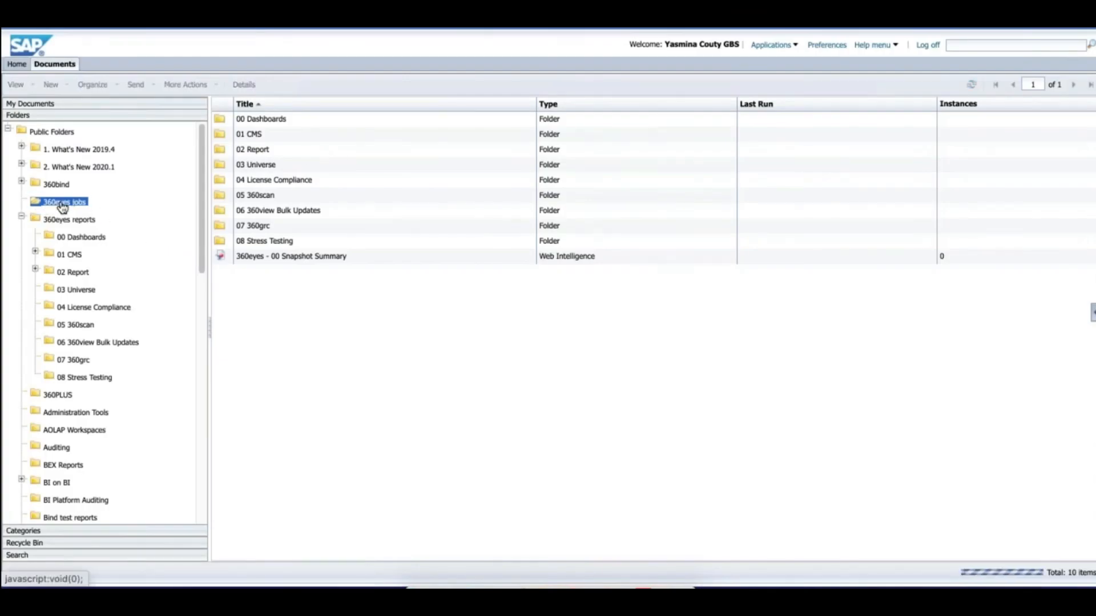
click(260, 119)
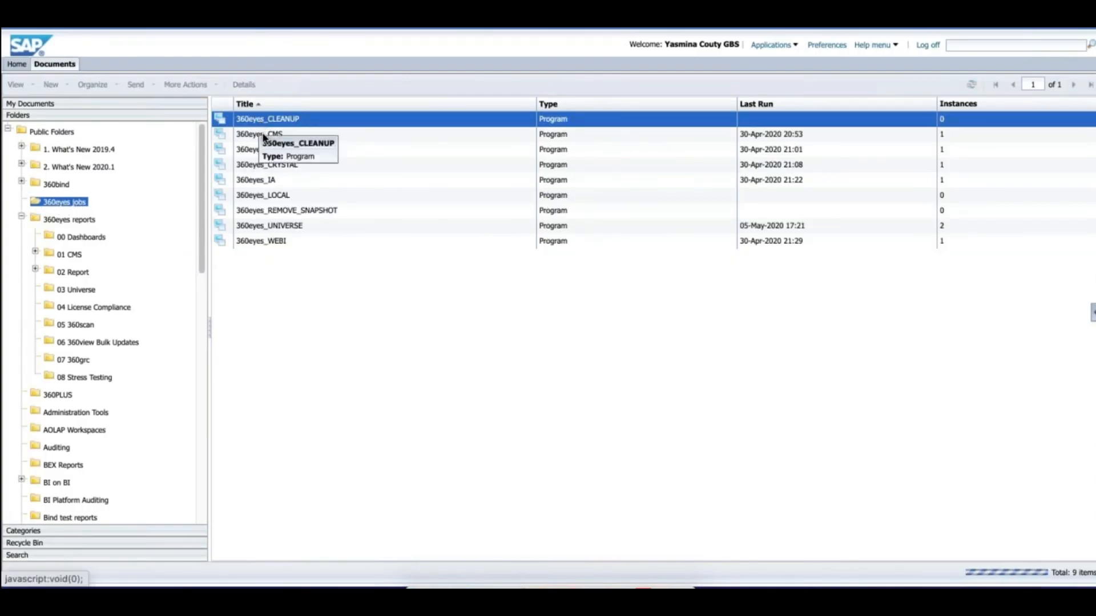
click(255, 136)
click(255, 150)
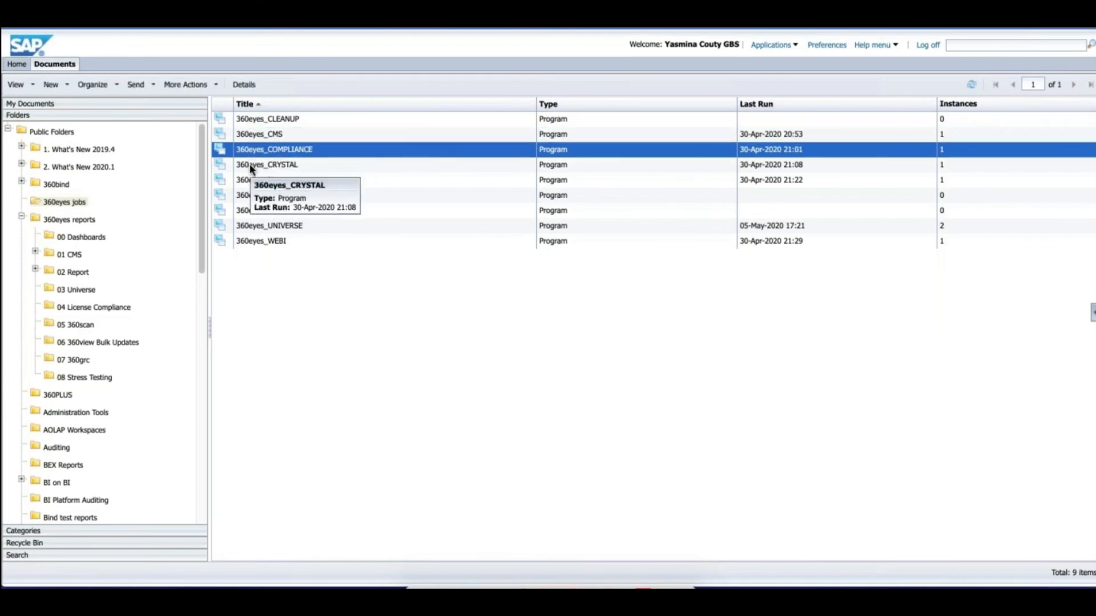
click(249, 165)
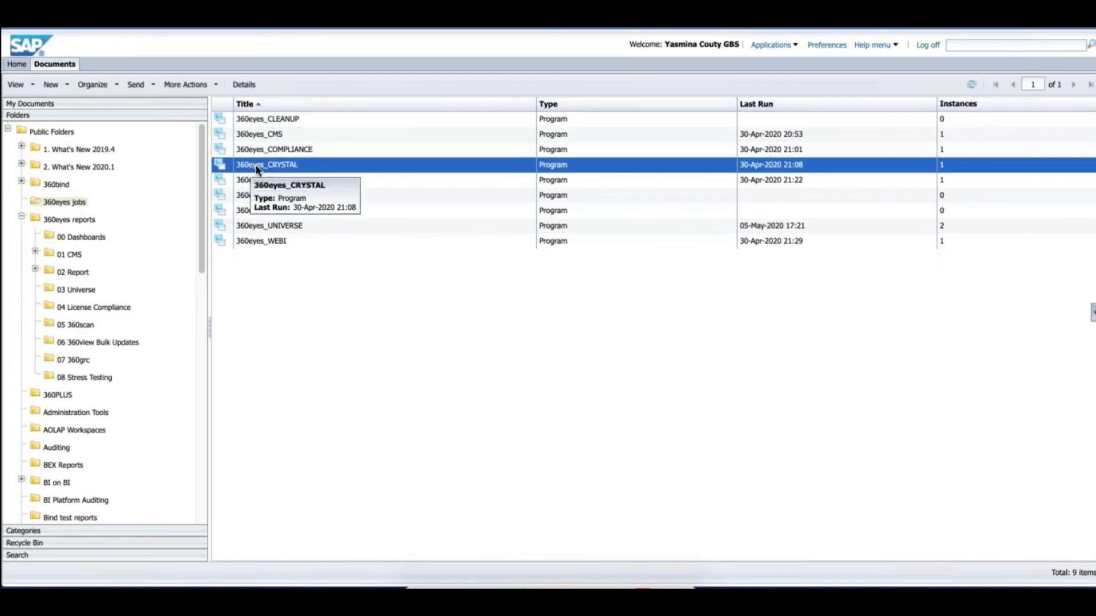
click(279, 120)
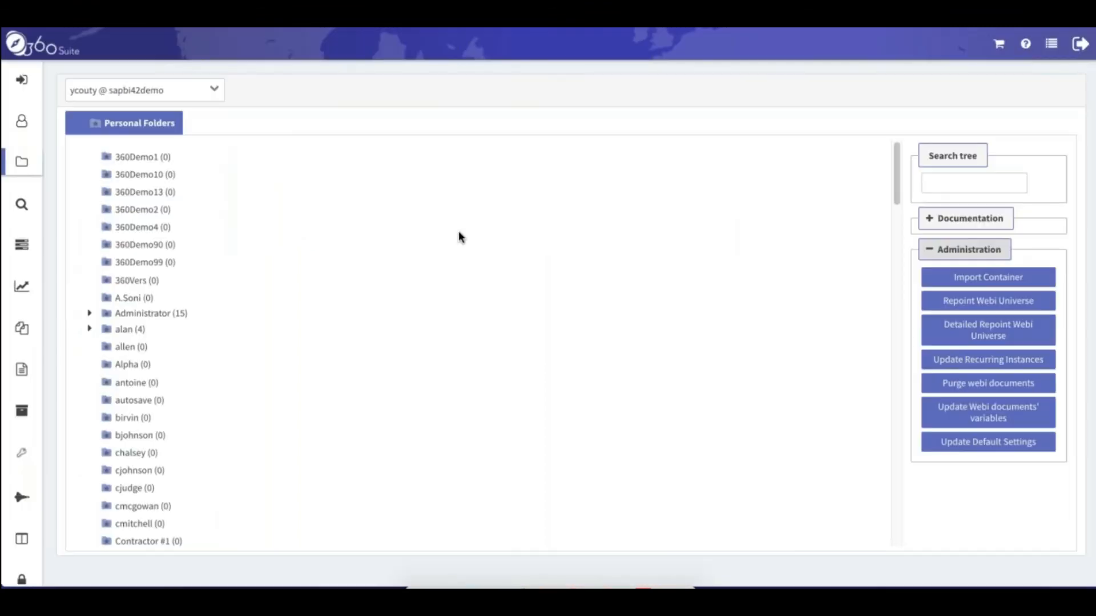
Show the Connections list with its Documentation exports and Import Connections administration action expanded
click(22, 164)
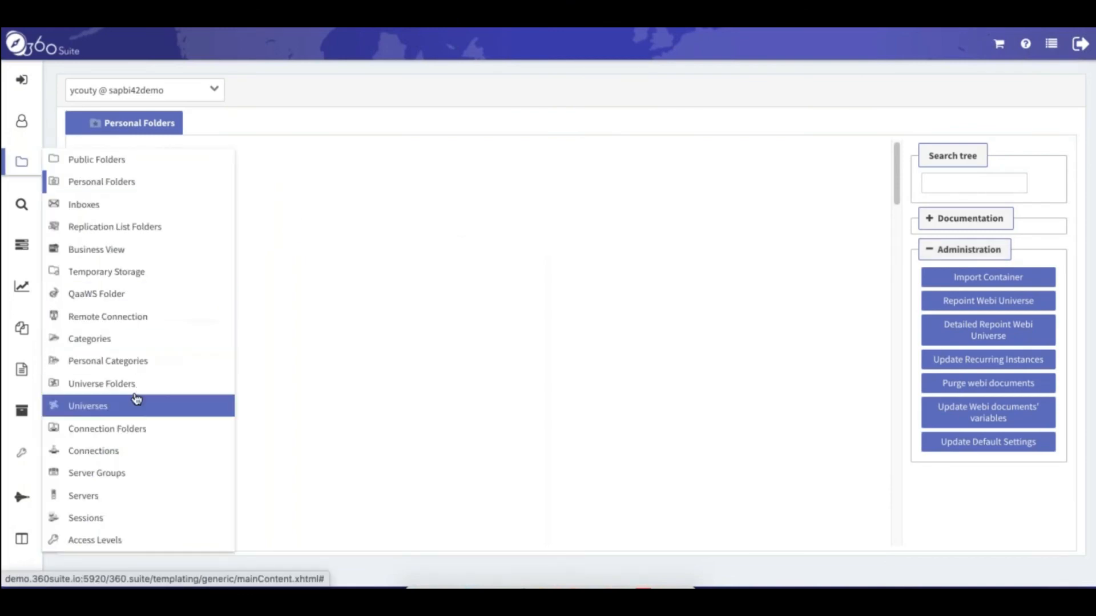
click(105, 455)
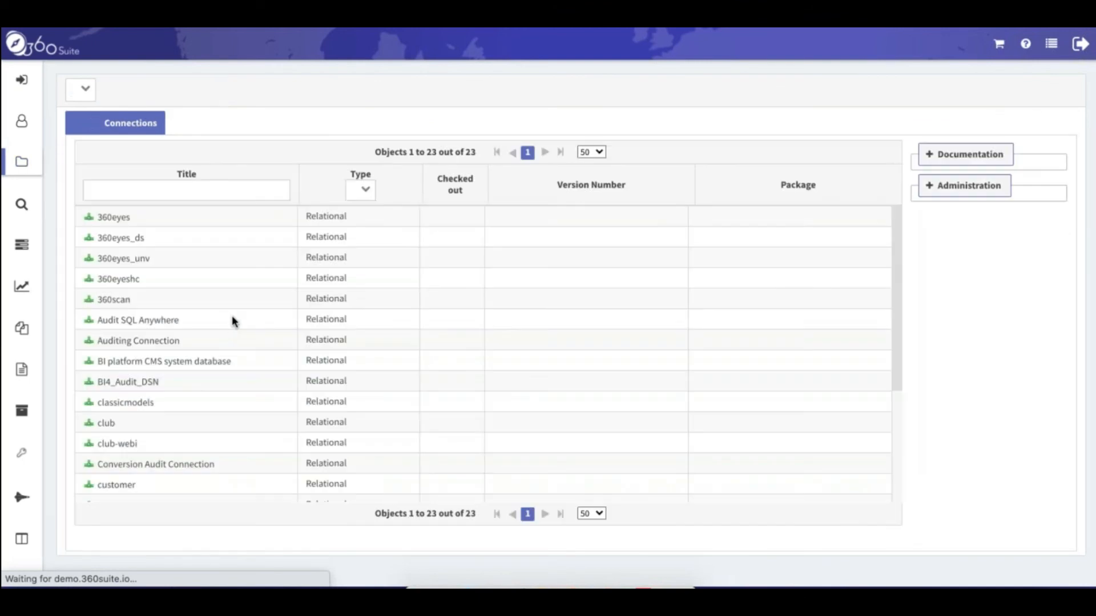
drag(896, 214, 903, 341)
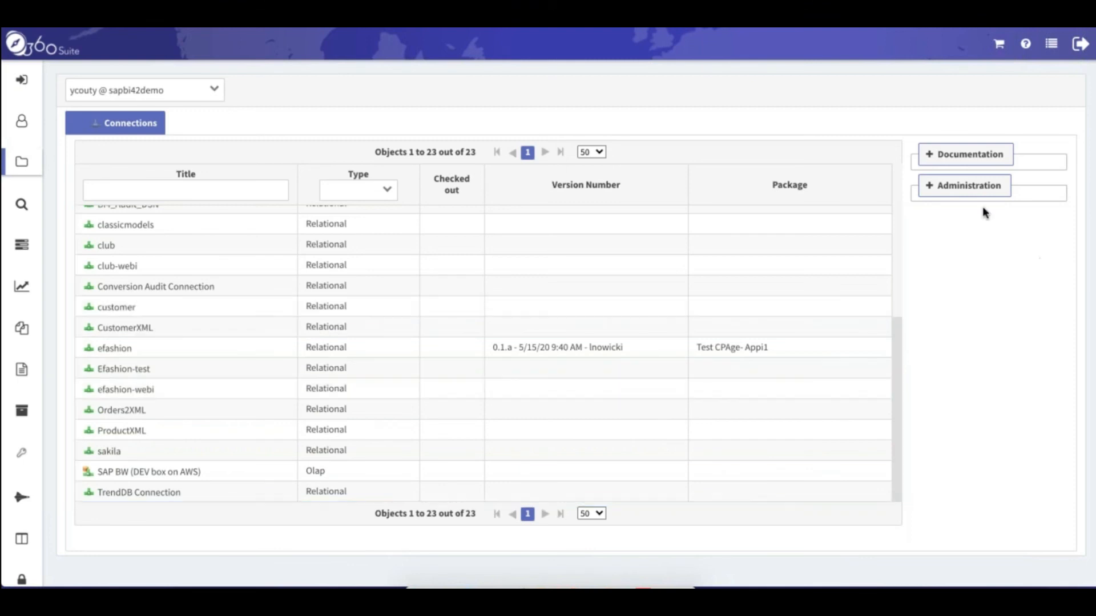
click(932, 156)
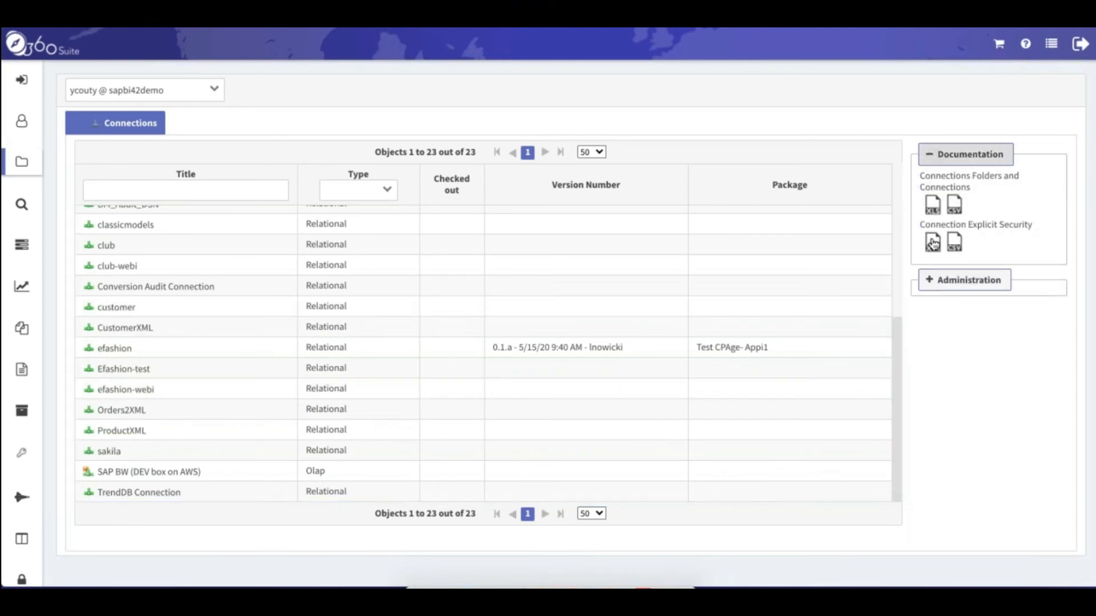
click(930, 280)
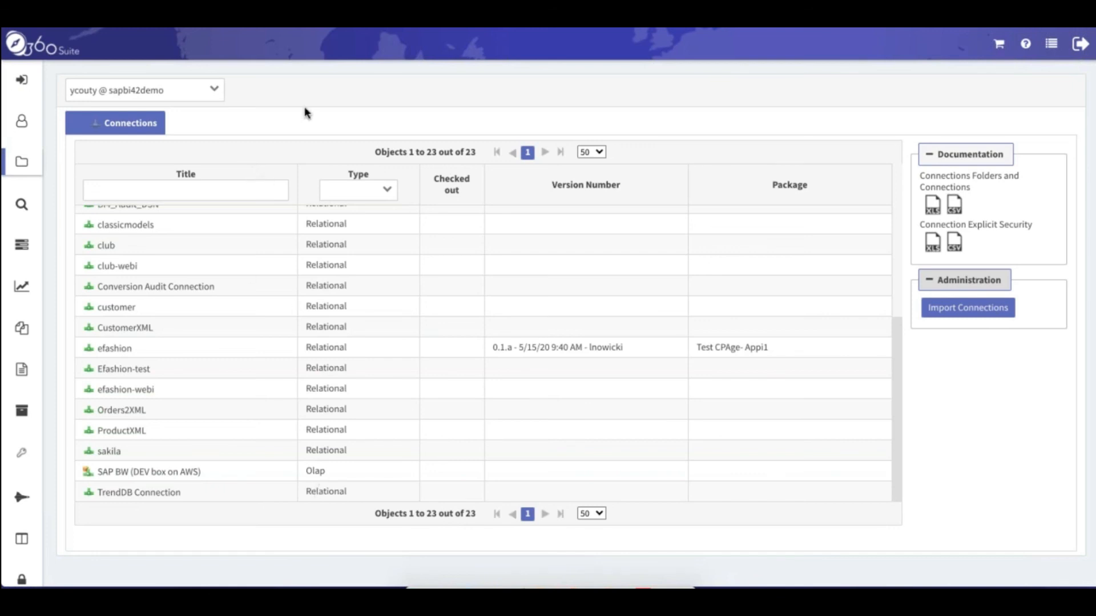
Browse the BEX Reports and 360PLUS public folders, then display the Application Access Levels list
click(22, 162)
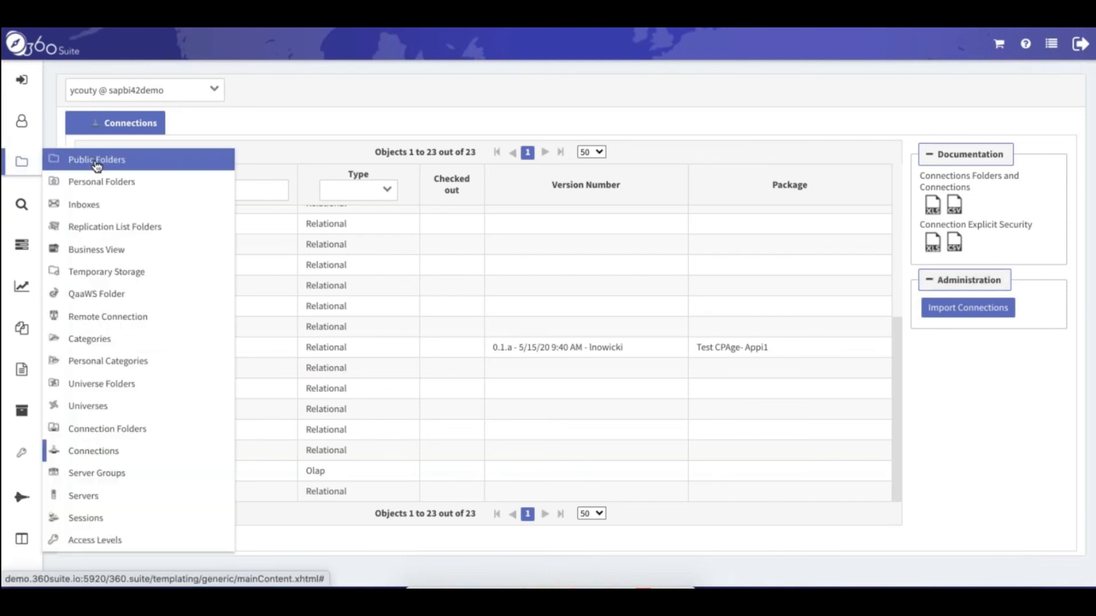
click(97, 162)
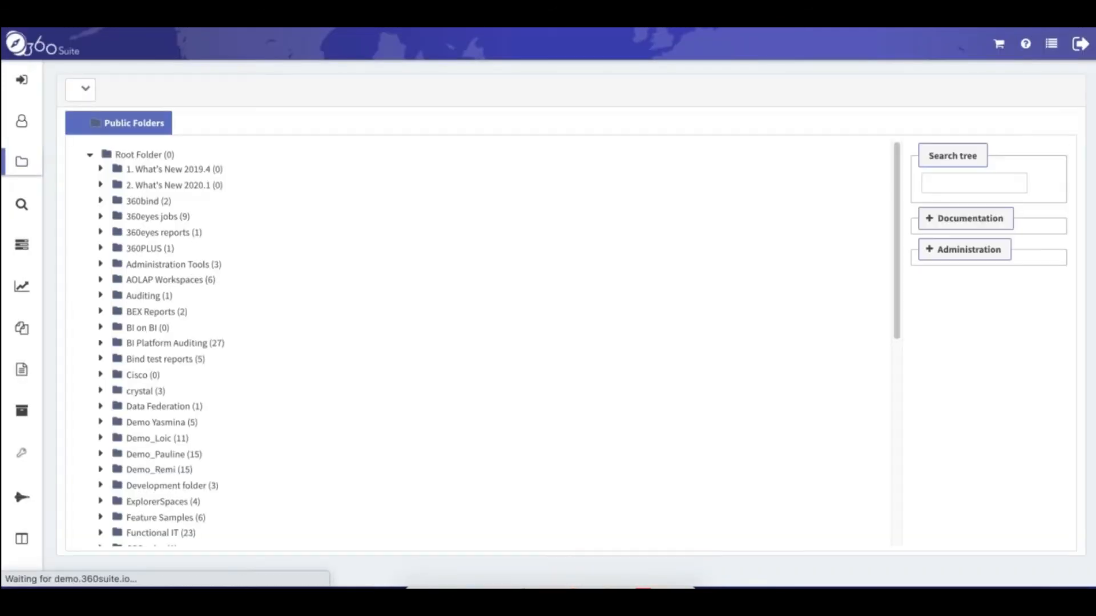
click(151, 312)
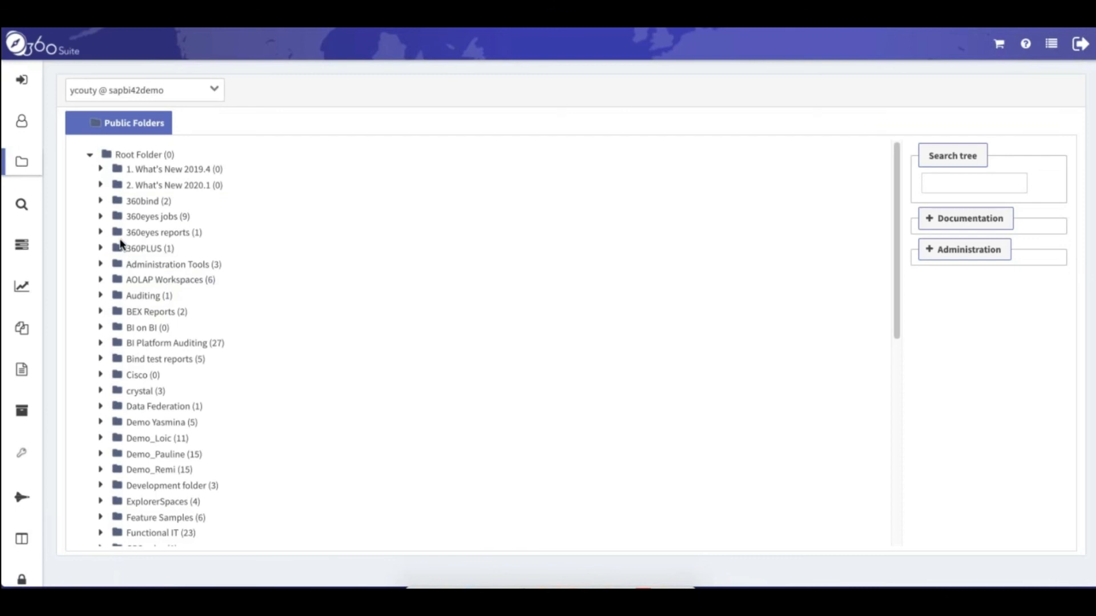
click(136, 249)
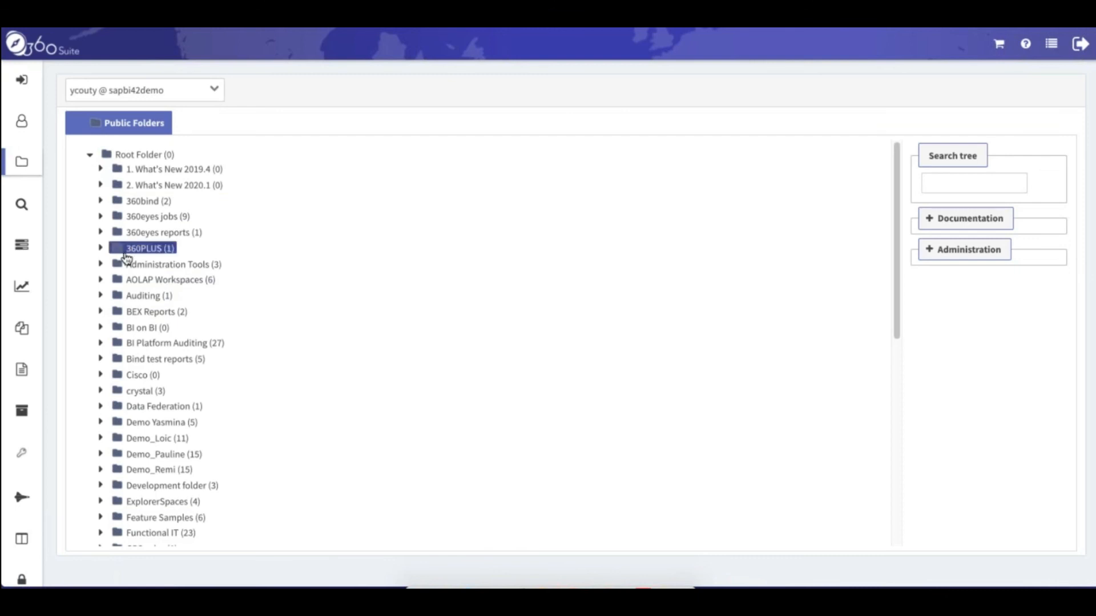
mouse_move(20, 579)
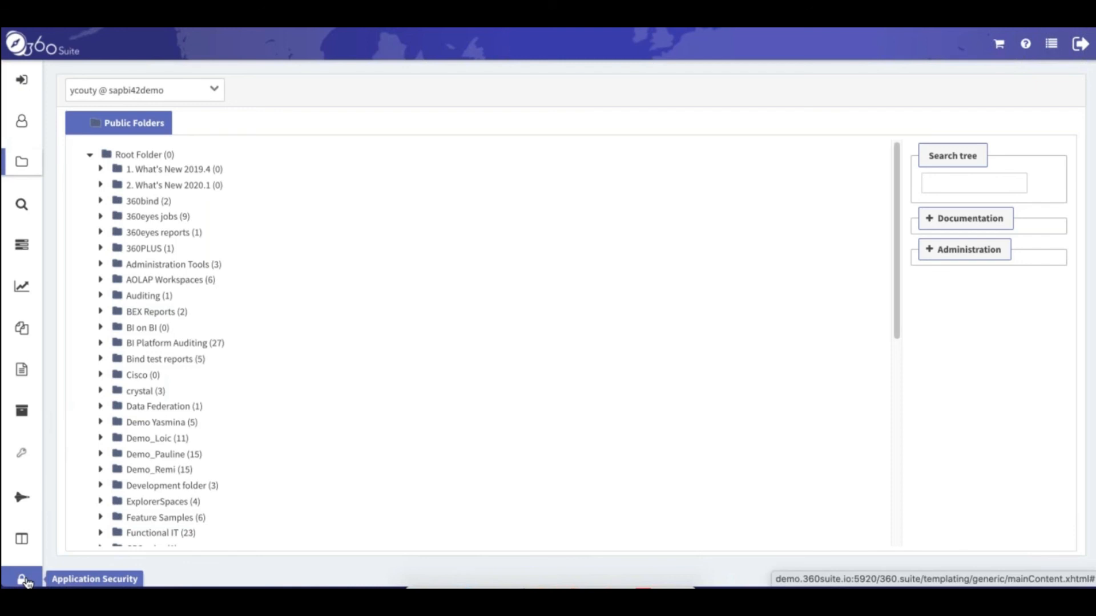
click(116, 579)
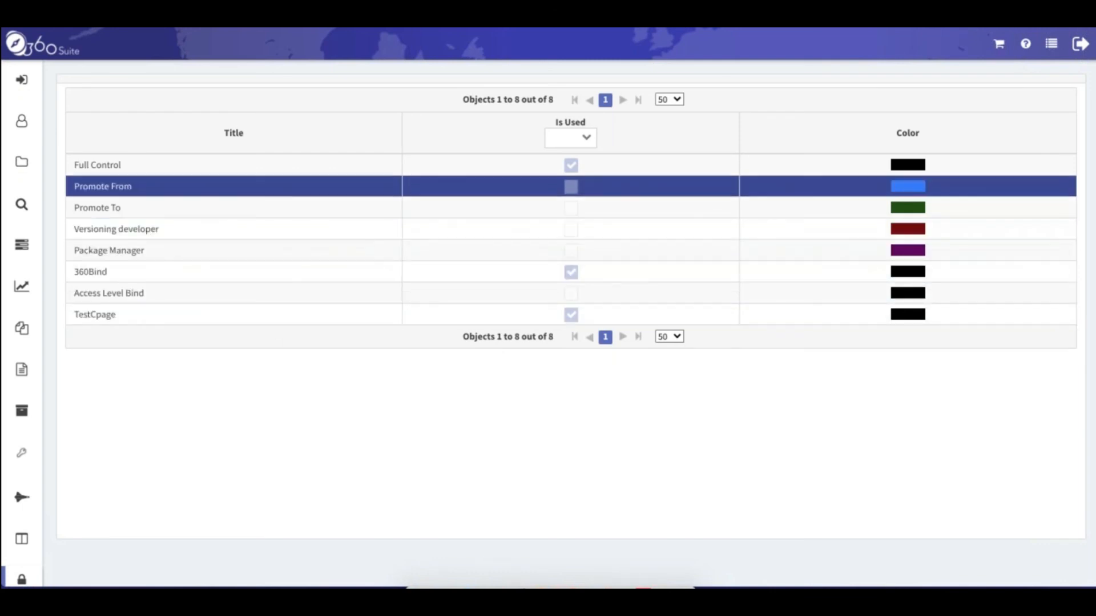
right_click(361, 168)
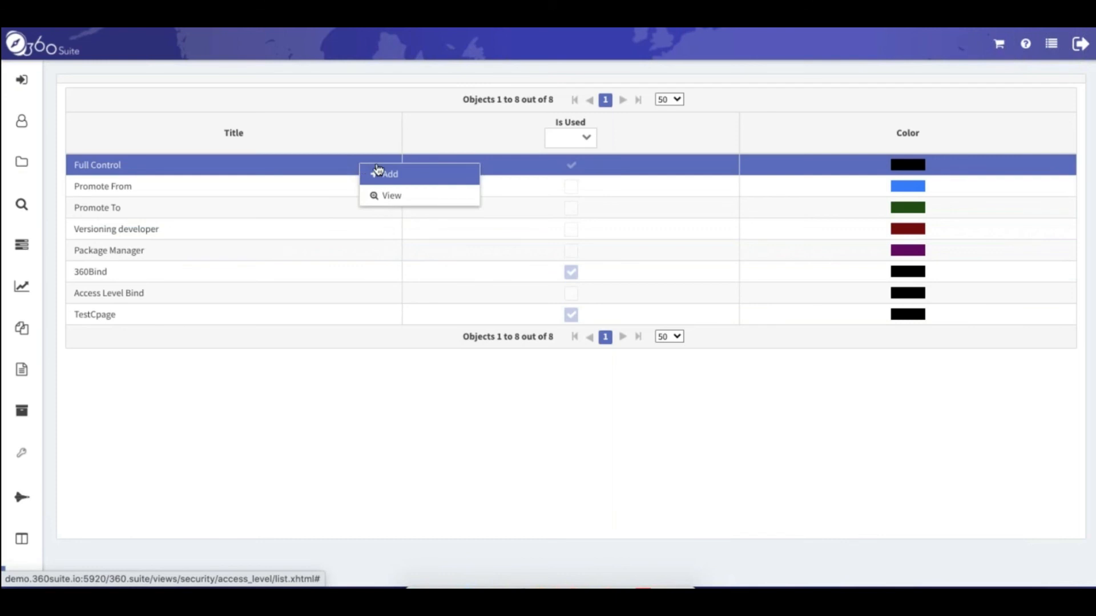
click(391, 174)
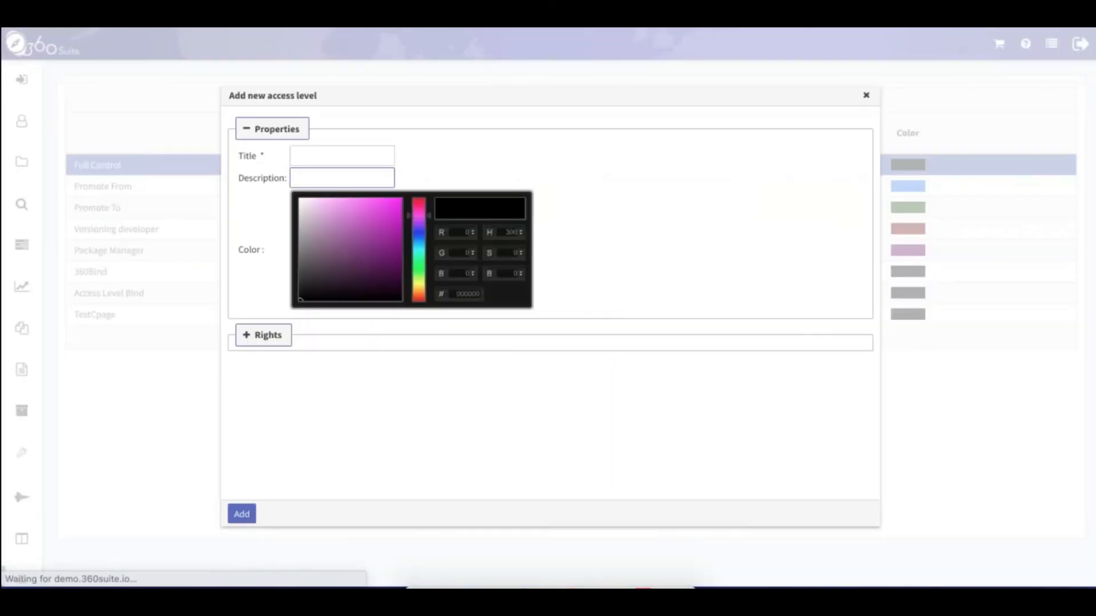
click(327, 154)
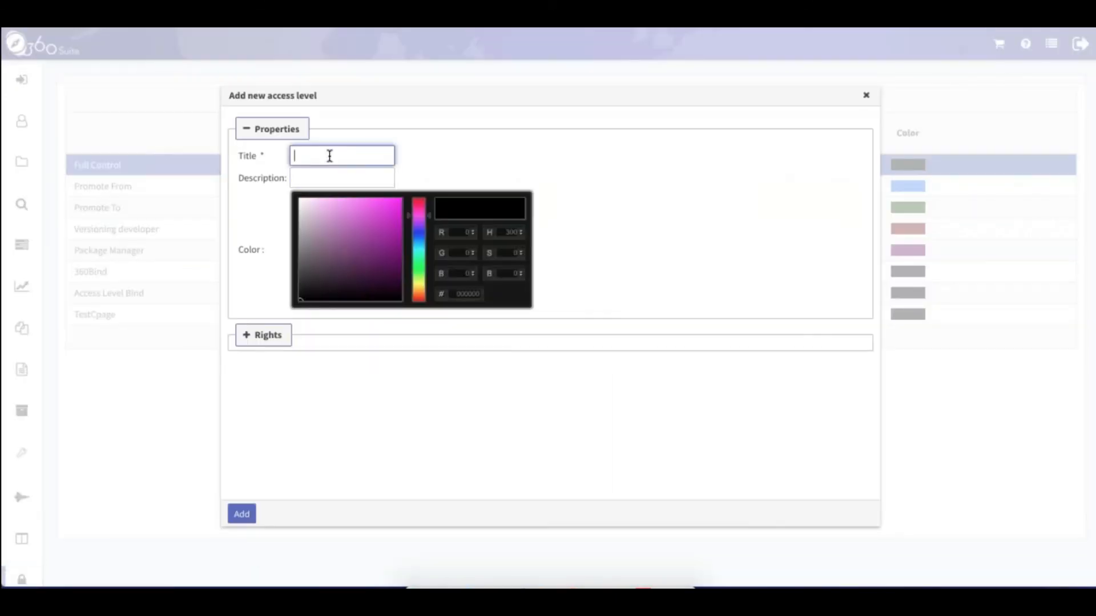
click(263, 335)
scroll(544, 302, down, 5)
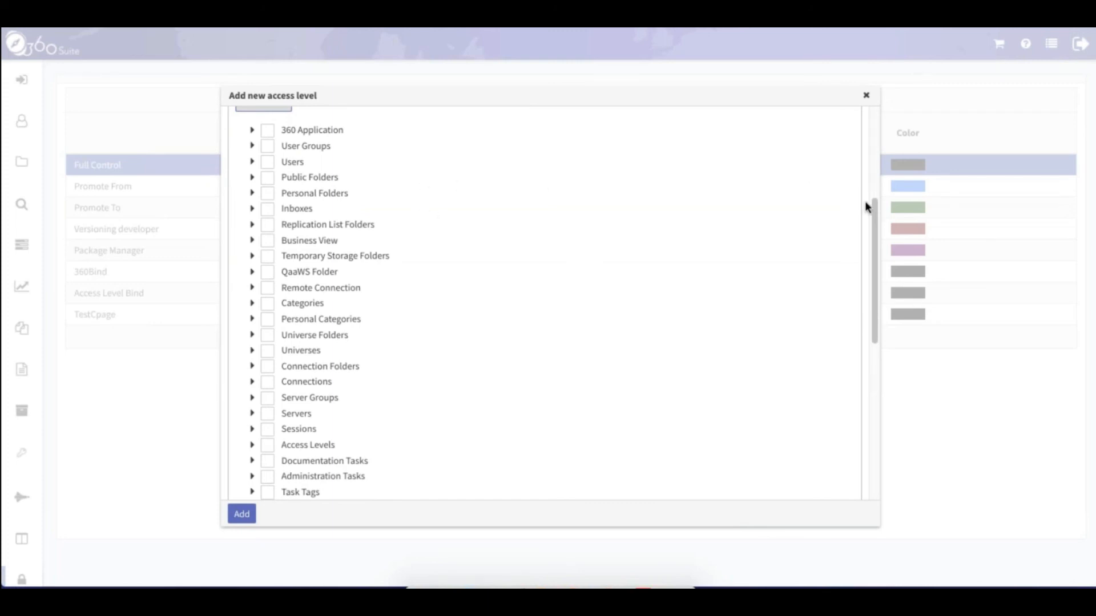
scroll(873, 206, up, 1)
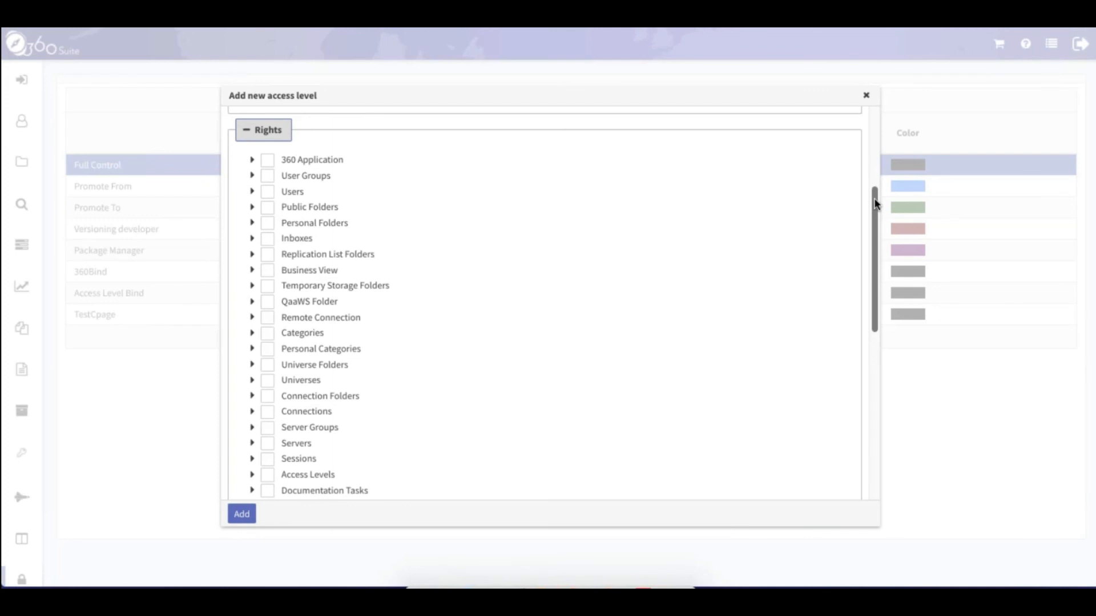
drag(874, 204, 875, 218)
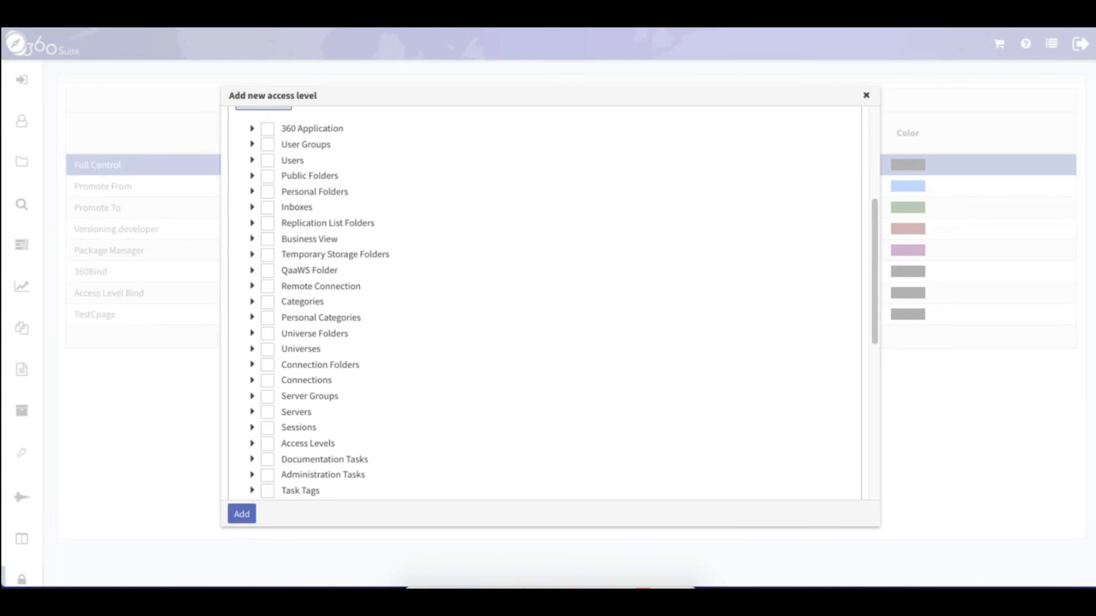
click(253, 130)
click(266, 131)
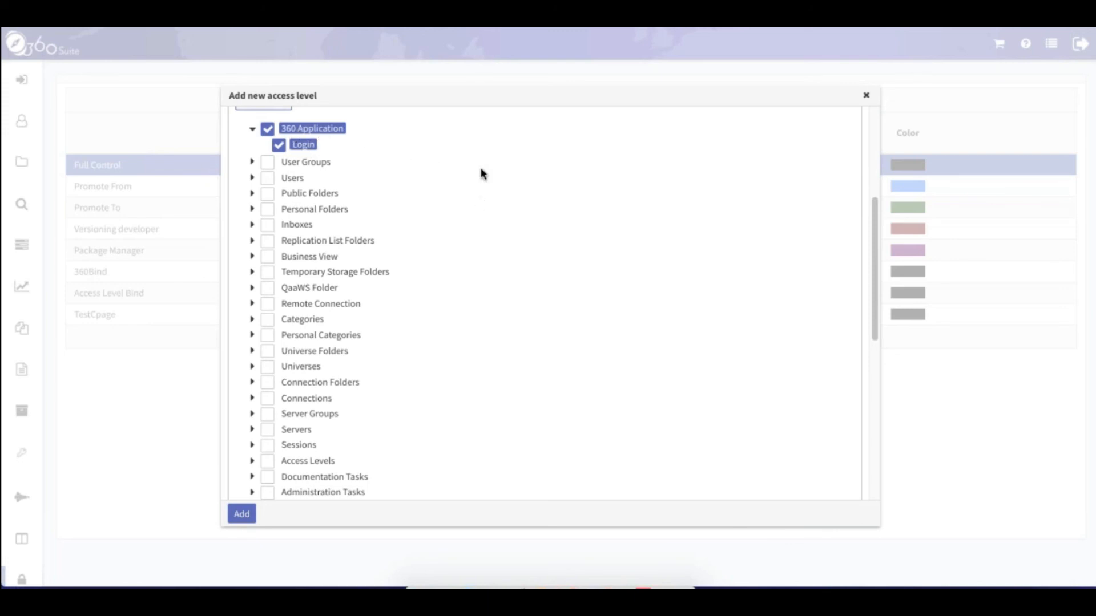
click(253, 195)
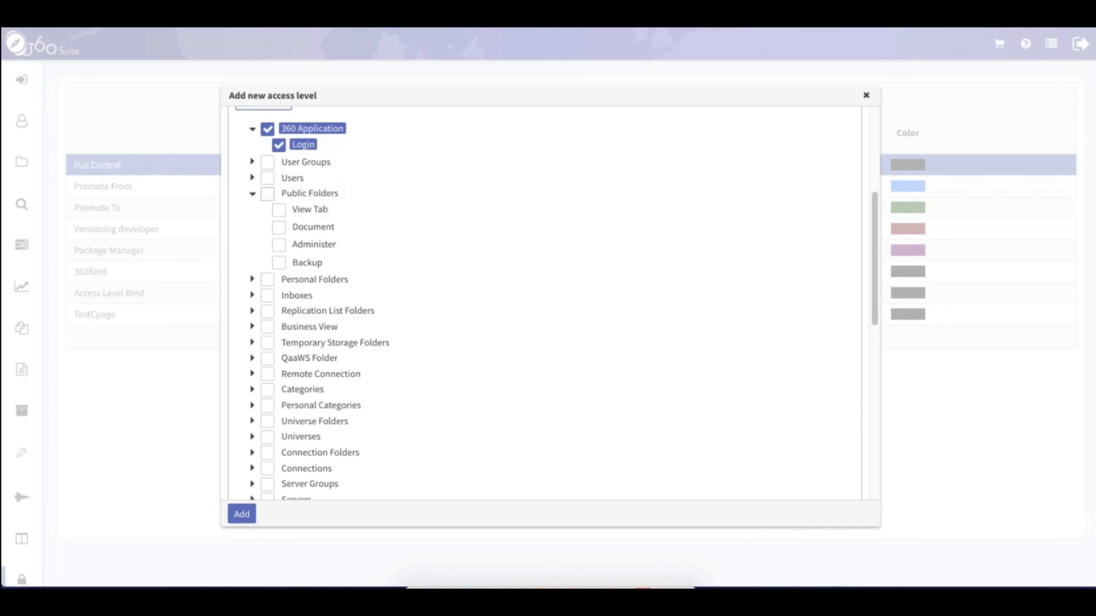
click(278, 209)
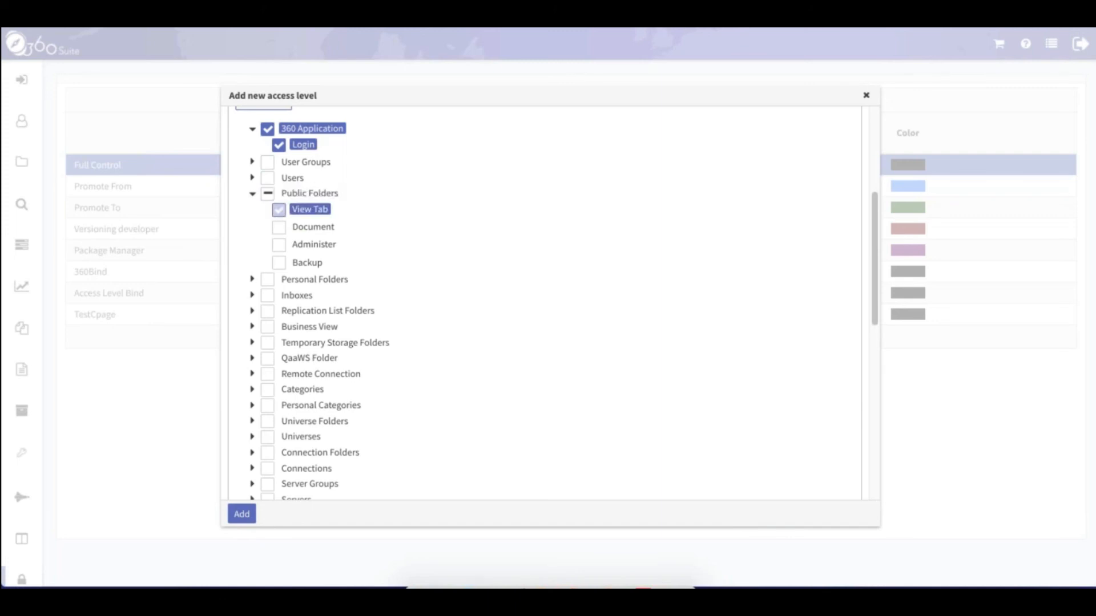
click(279, 228)
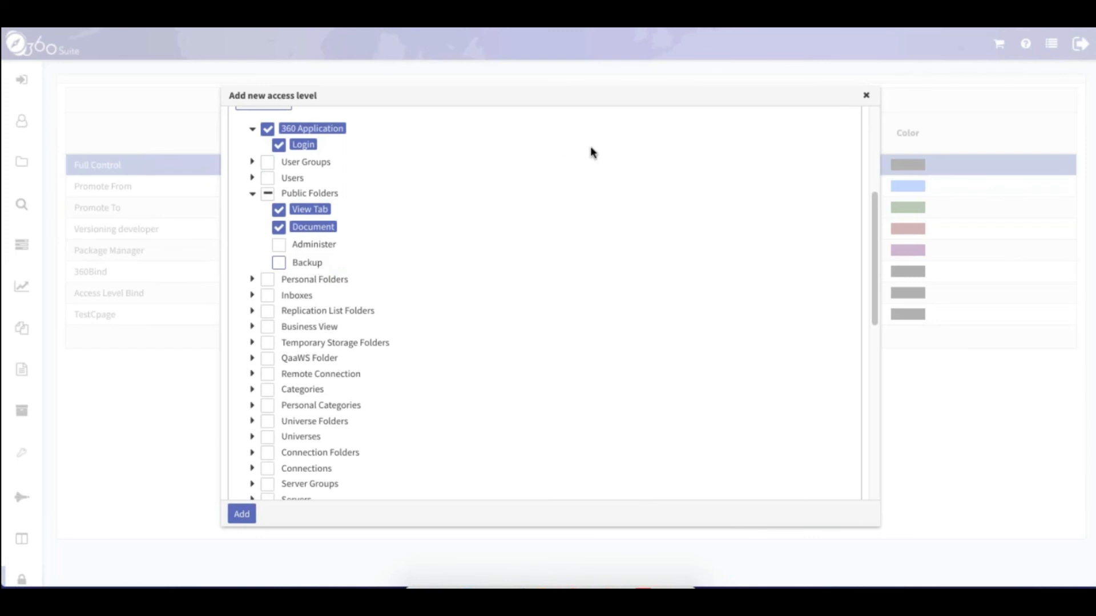
click(866, 98)
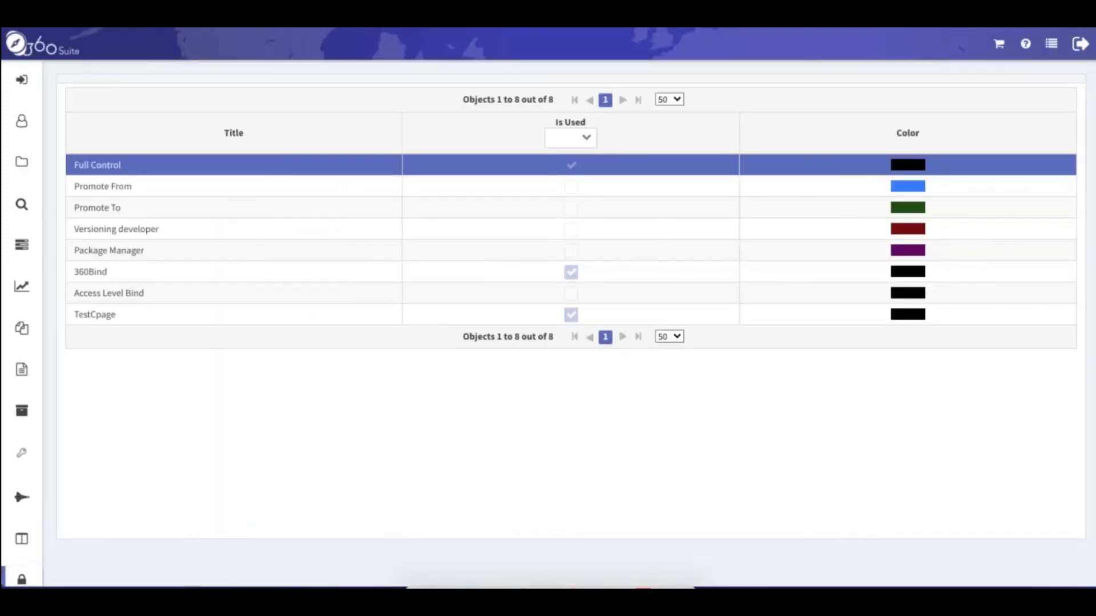